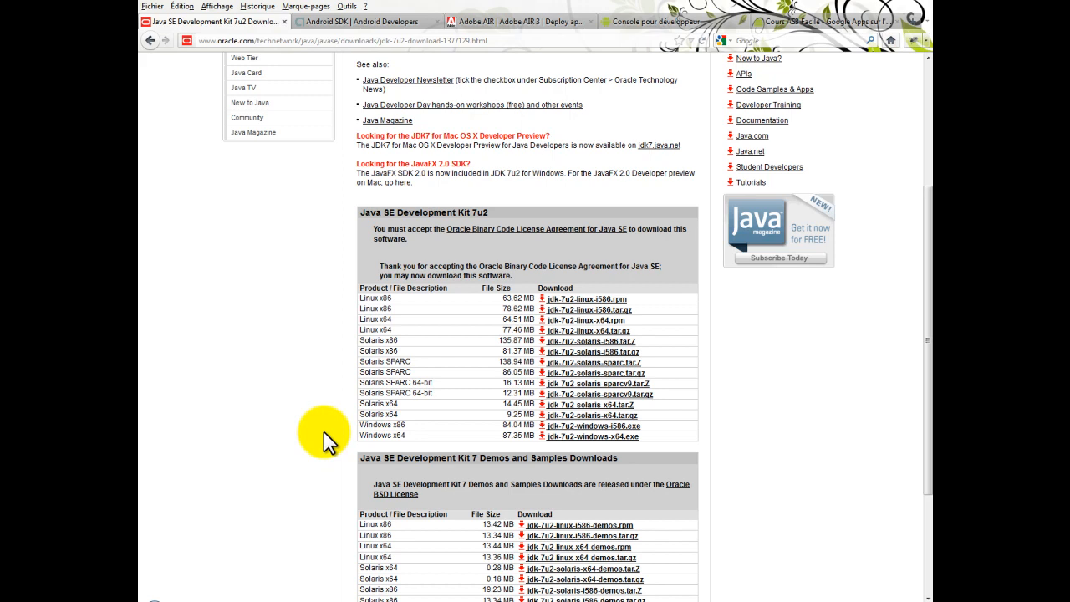
Review the JDK, Android SDK and Adobe AIR download pages, opening the Adobe AIR SDK download page on the way
click(357, 22)
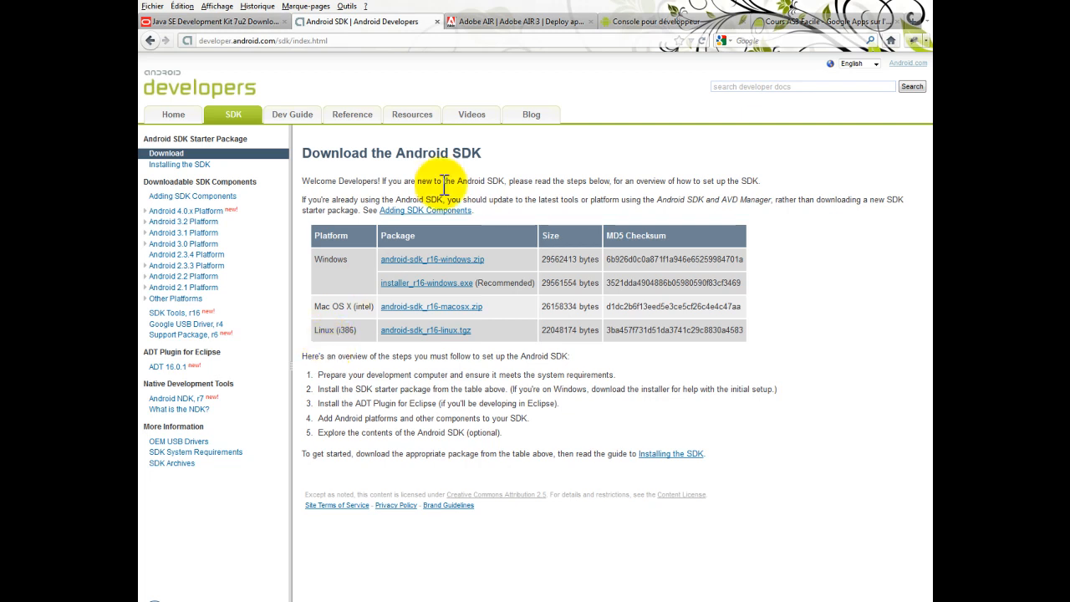
click(501, 23)
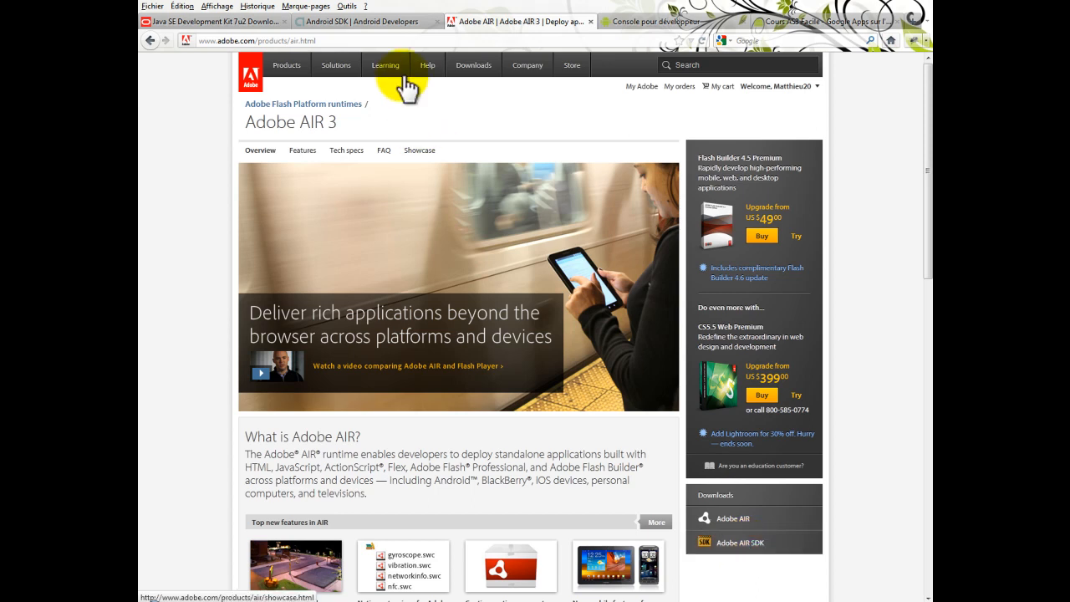
drag(351, 40, 142, 104)
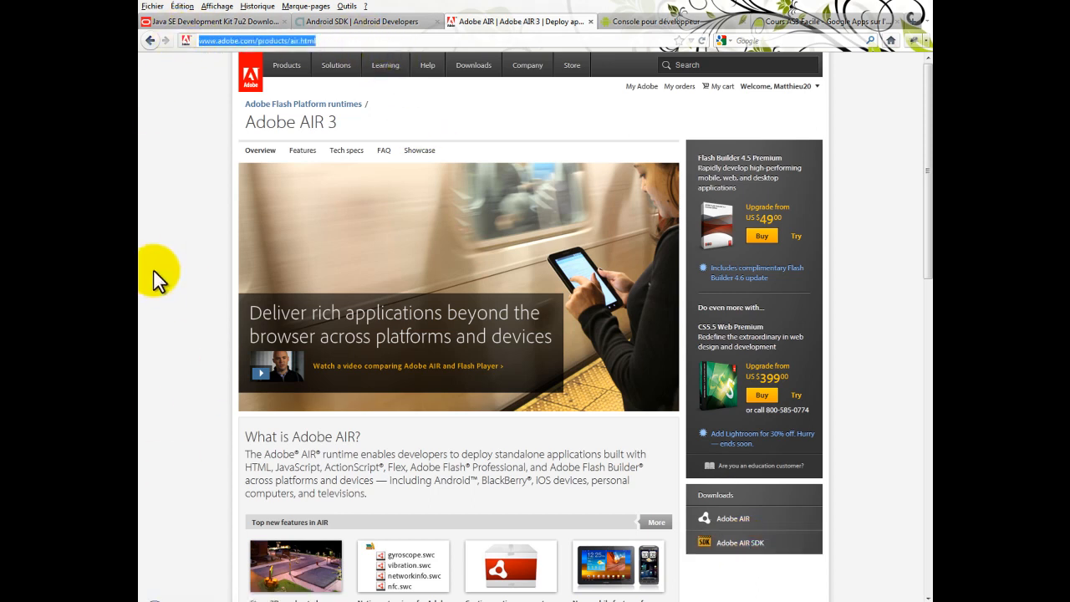
click(772, 544)
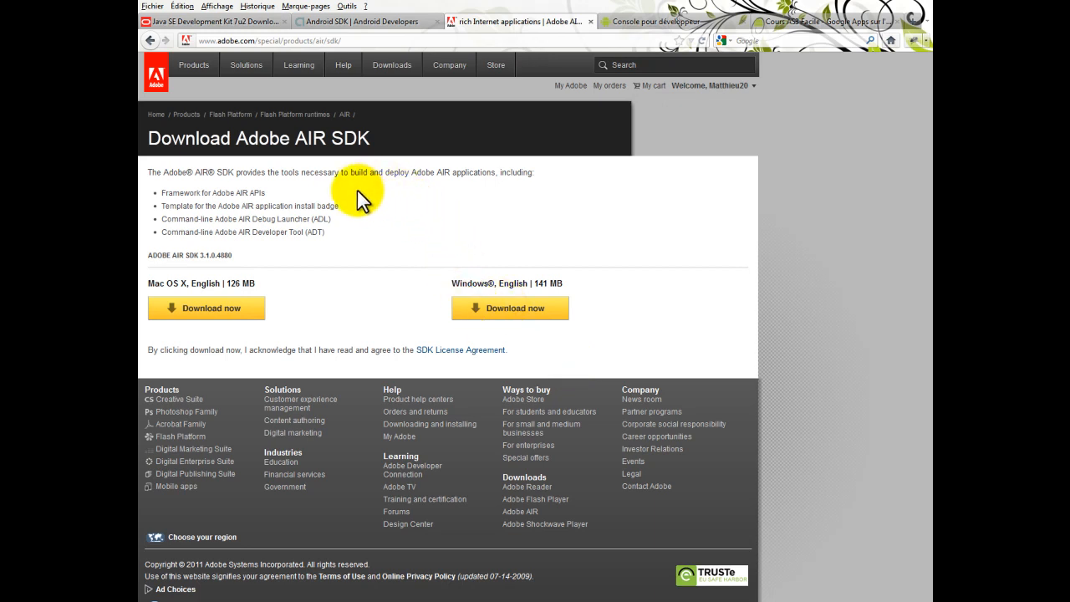
click(271, 23)
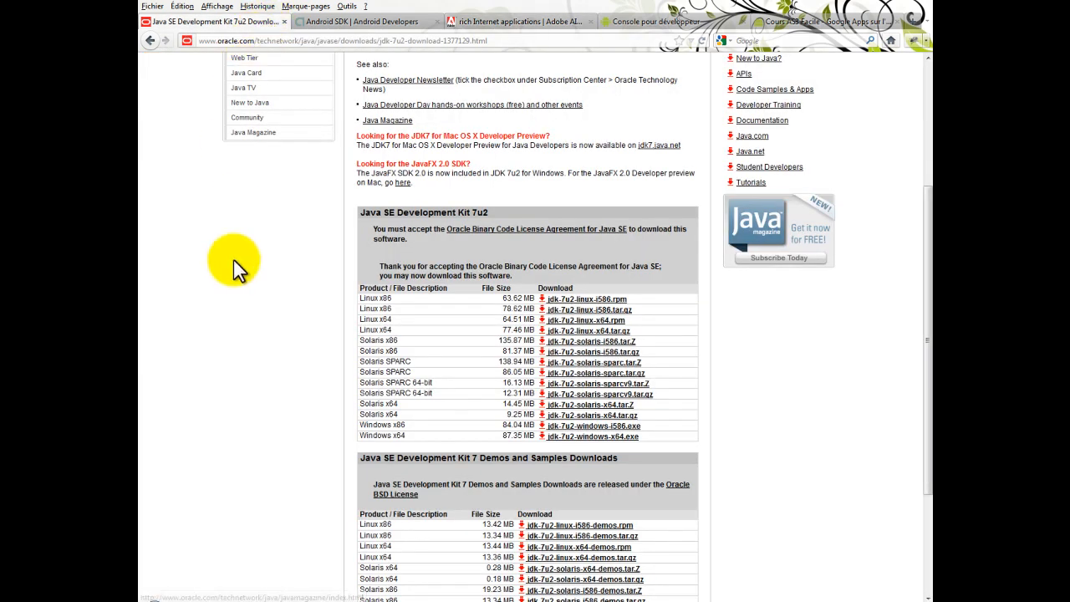
click(371, 23)
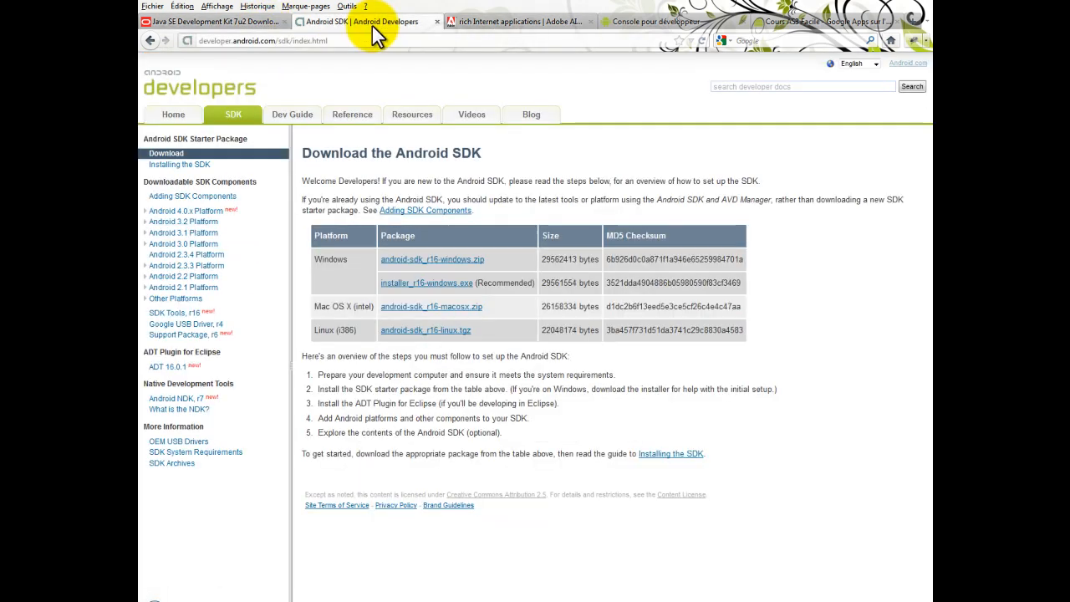
Switch to the Android SDK Manager and examine its packages, trying out the selection of Google Admob Ads Sdk package under Extras
click(385, 601)
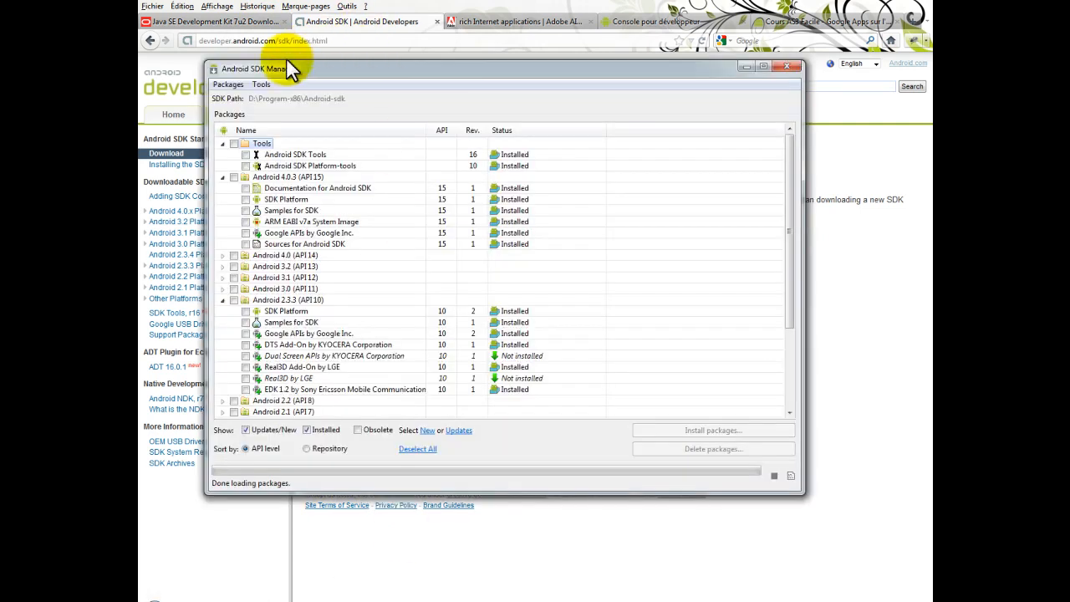
drag(352, 73, 396, 96)
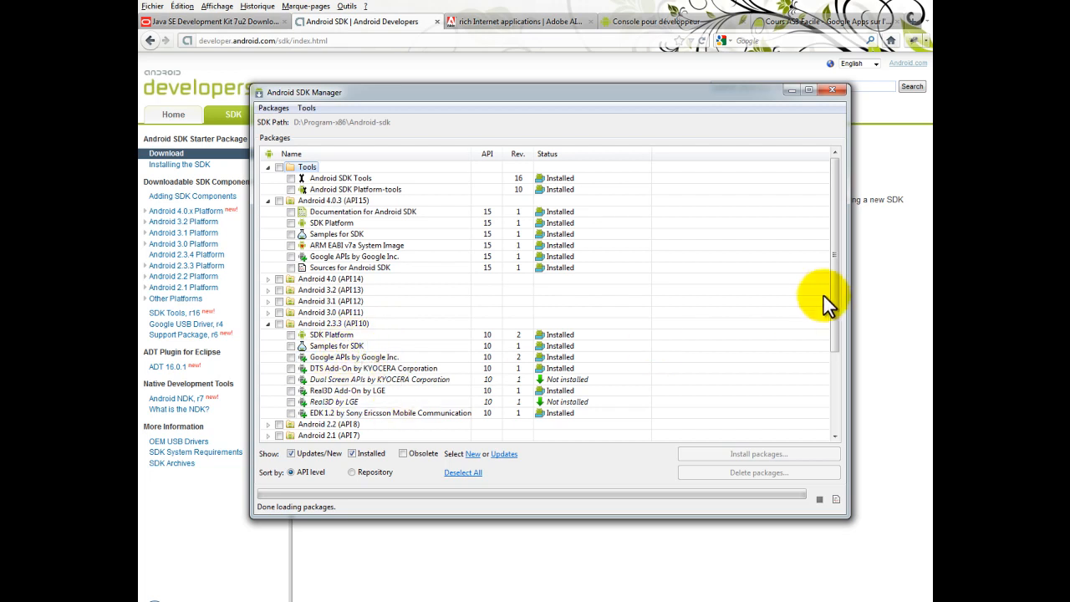
drag(832, 289, 859, 422)
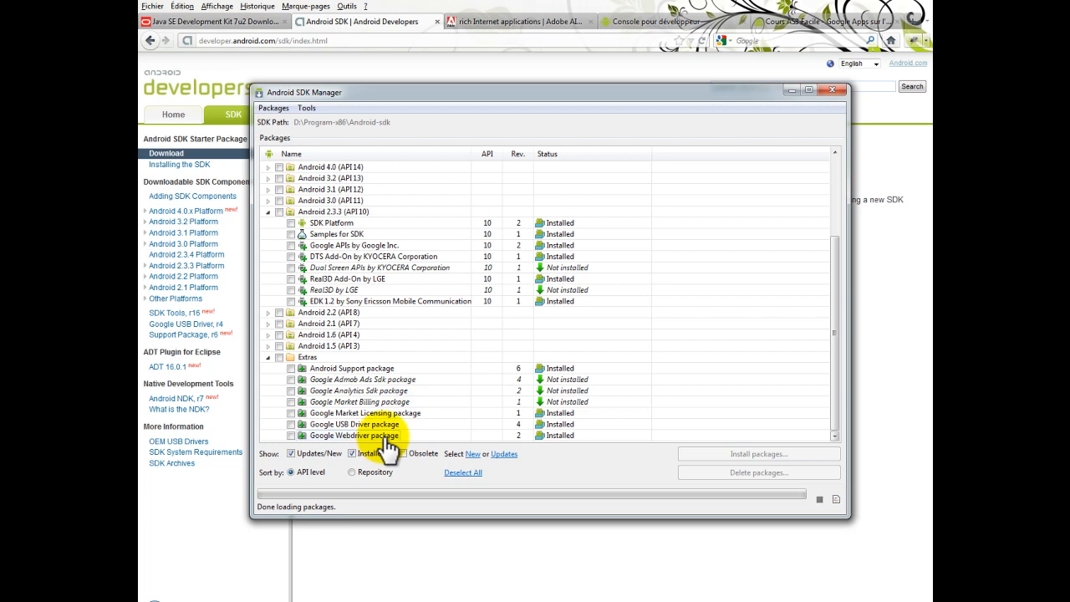
click(290, 402)
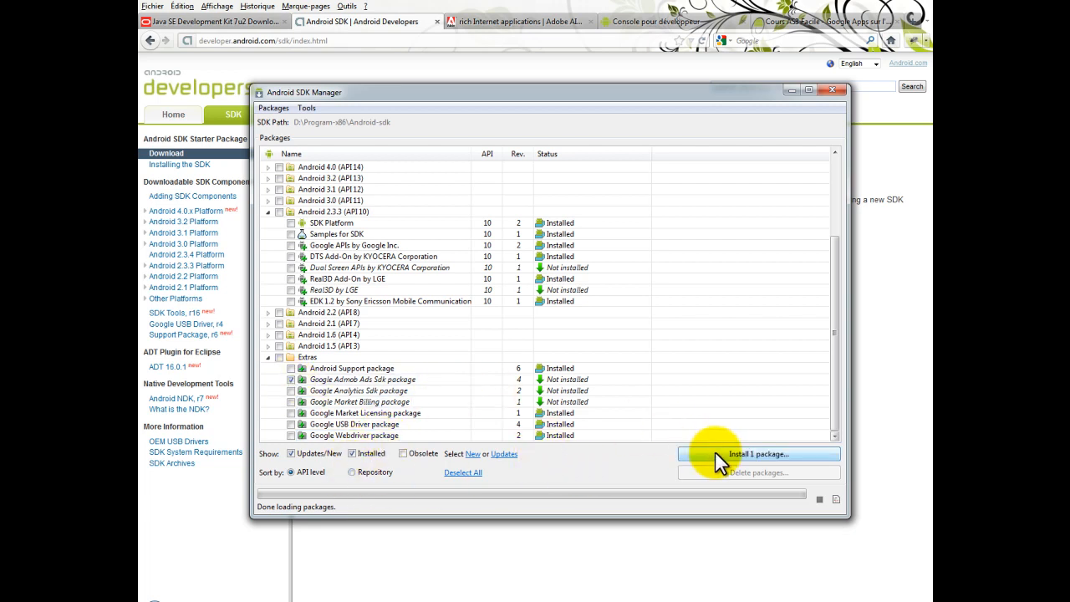
click(290, 378)
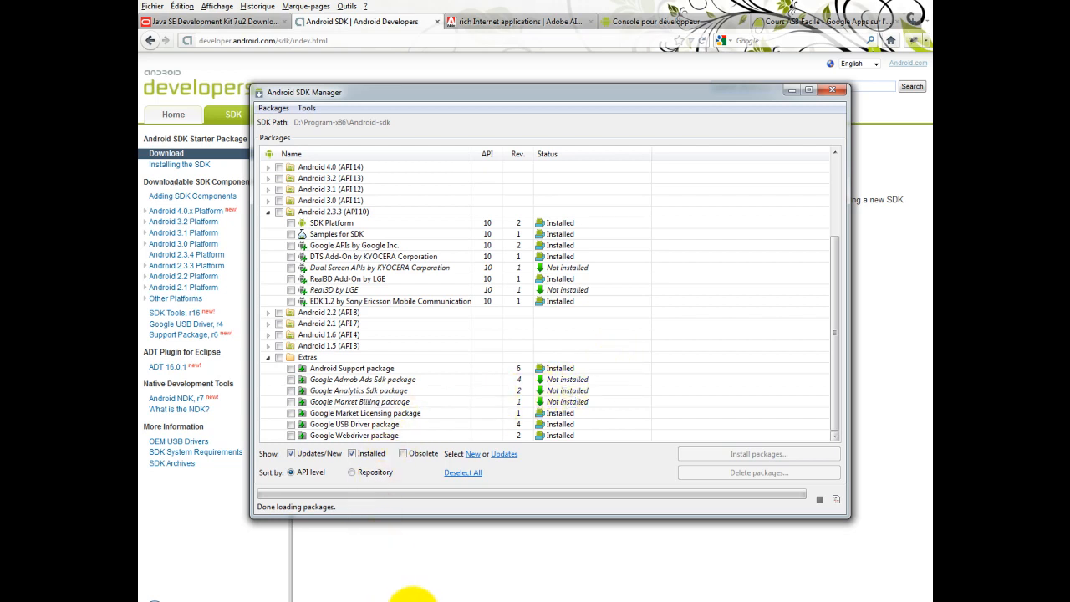
Switch to the Android Virtual Device Manager and look over the Android2.3.3 and Android4.0.3 virtual devices
click(398, 597)
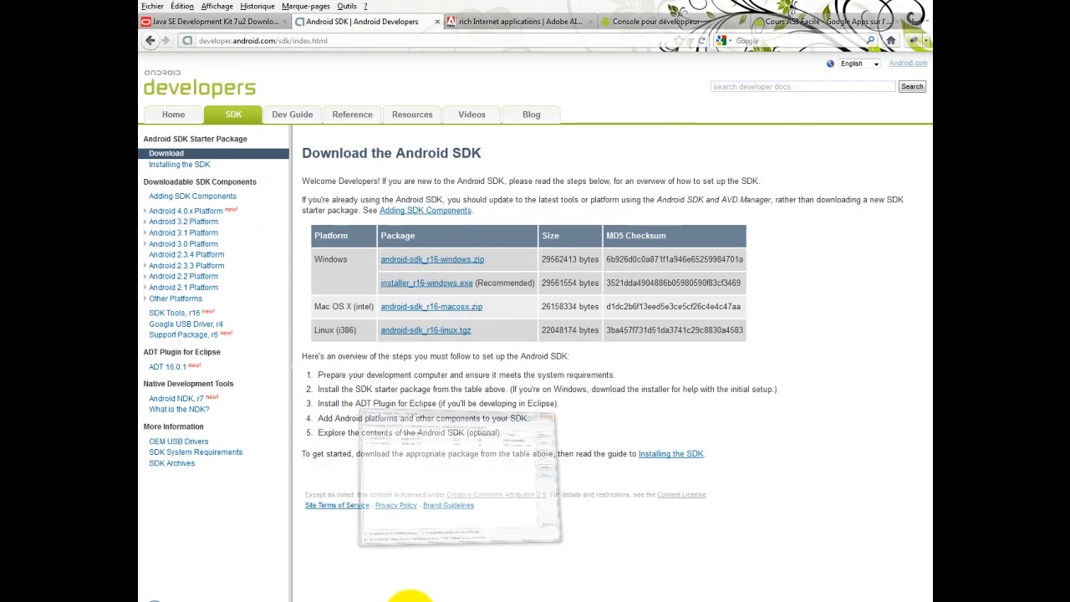
click(409, 597)
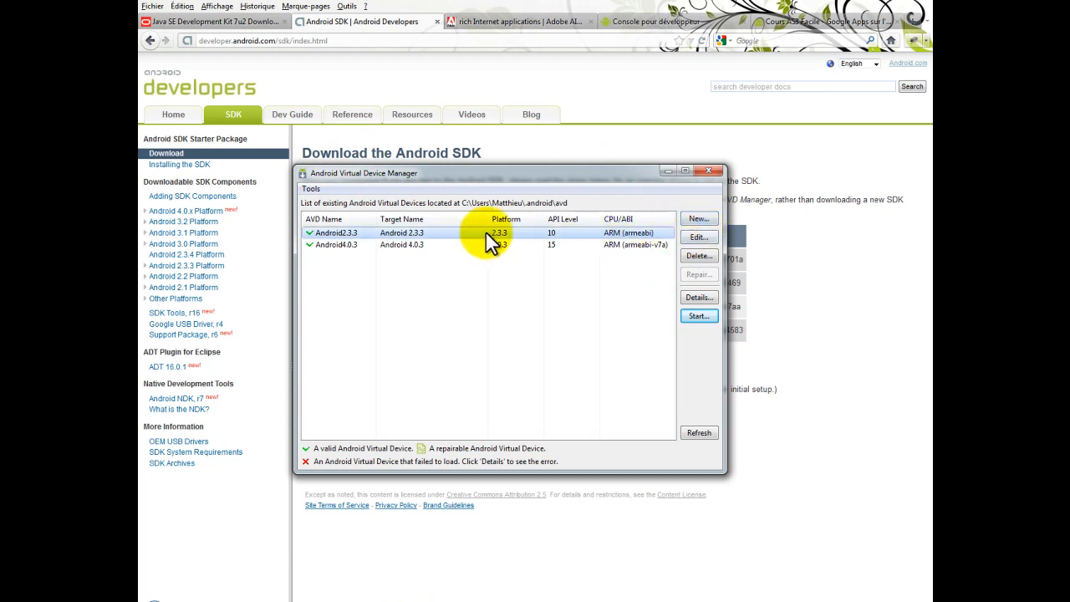
click(460, 244)
click(461, 232)
click(454, 241)
click(454, 229)
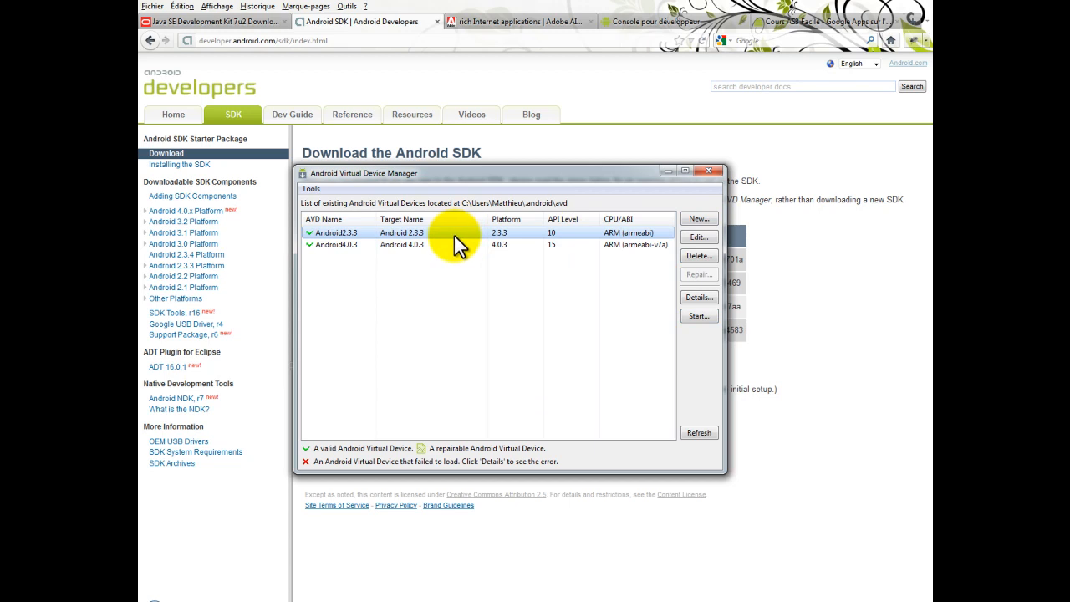
click(453, 244)
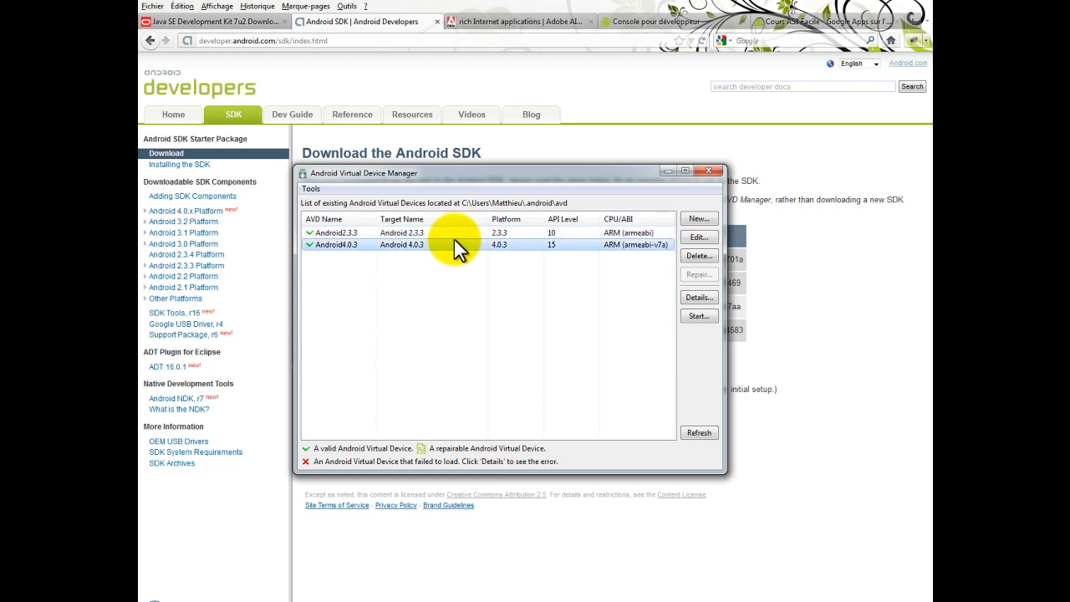
Examine the Android2.3.3 virtual device's configuration, including its SD card size, and close the editor
click(453, 234)
click(697, 238)
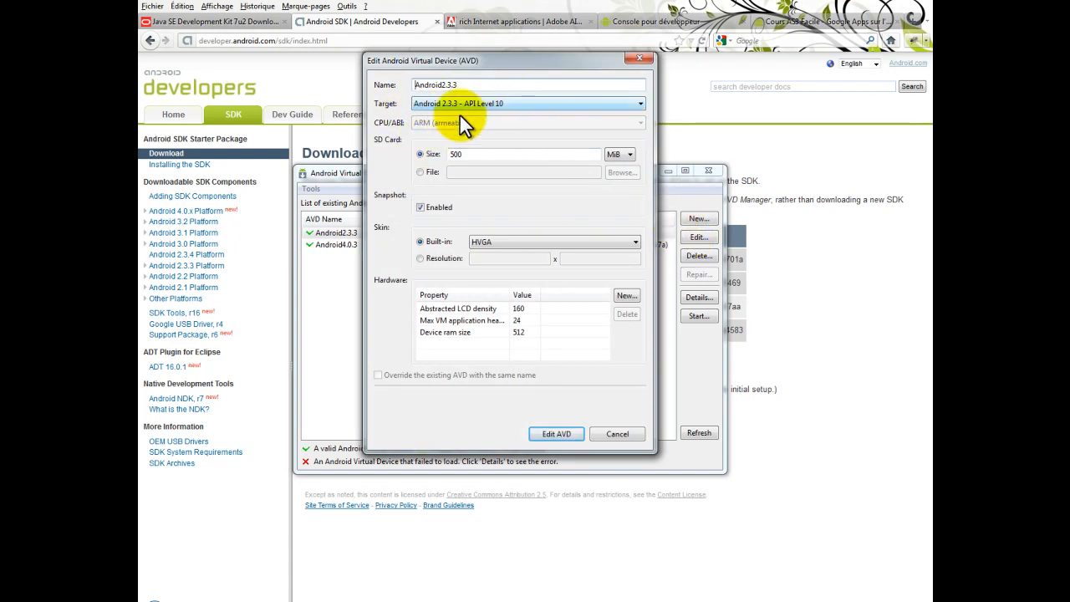
click(477, 155)
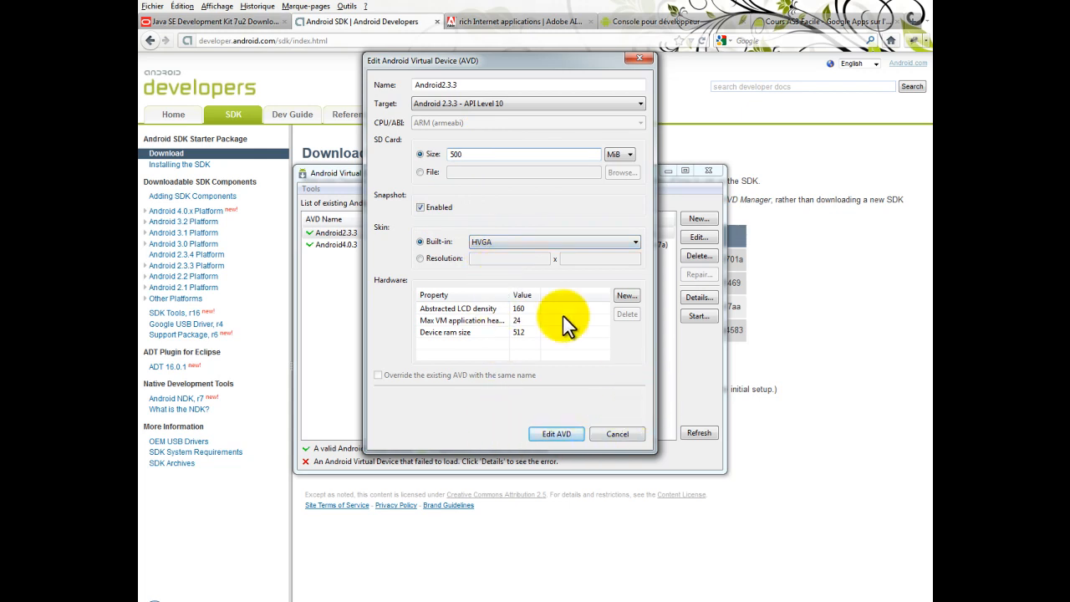
click(630, 59)
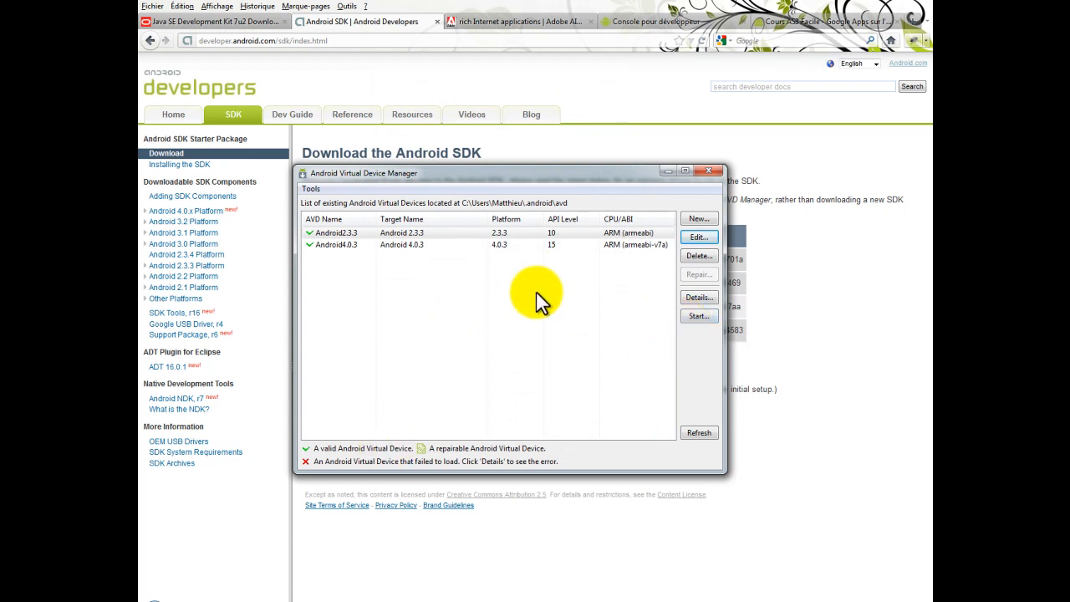
Examine the Android4.0.3 virtual device's configuration and cancel the editor
click(579, 245)
click(692, 237)
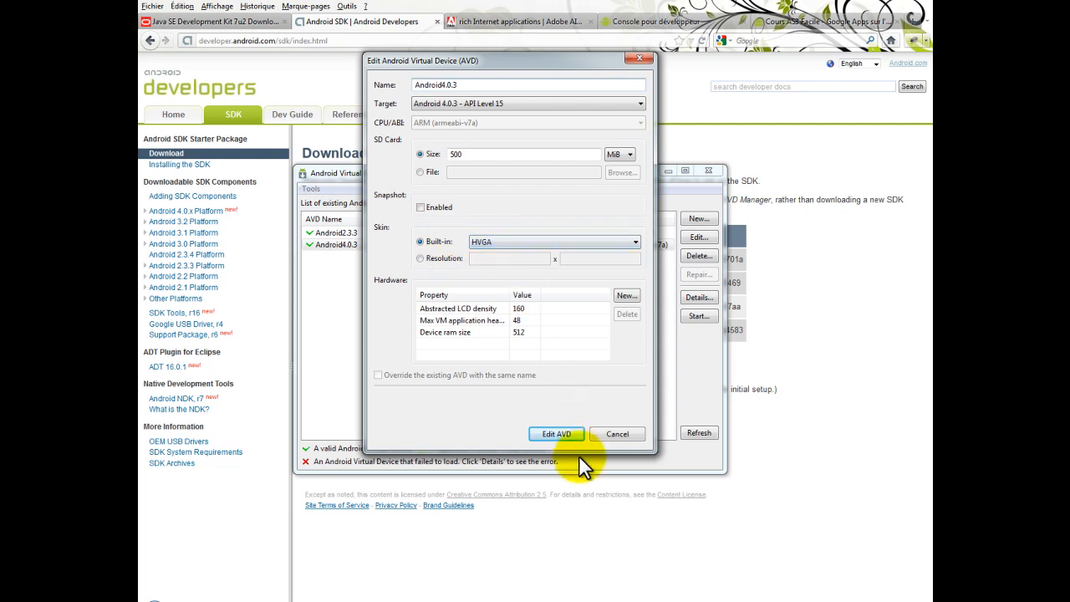
click(626, 439)
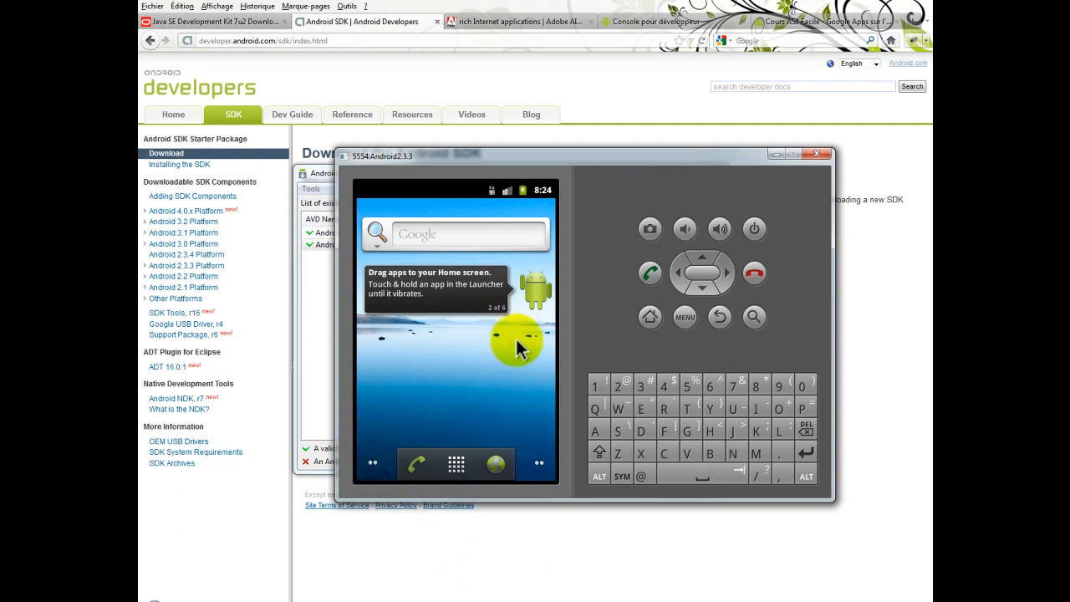
Browse through the home screens of the Android2.3.3 emulator and return to the one with the Google search widget
drag(512, 357, 348, 441)
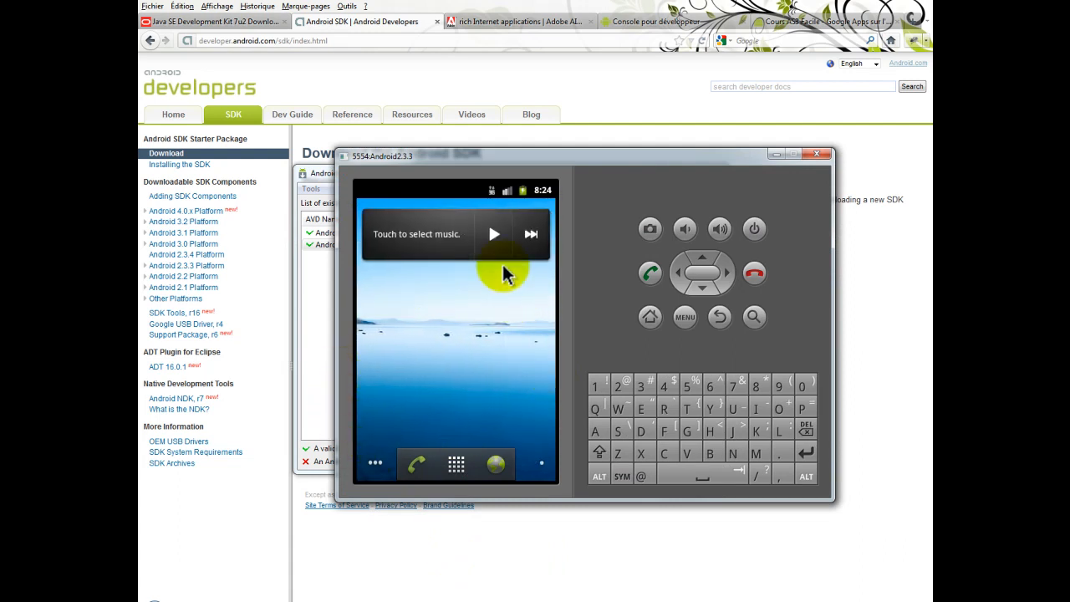
drag(425, 382, 338, 414)
drag(536, 361, 306, 463)
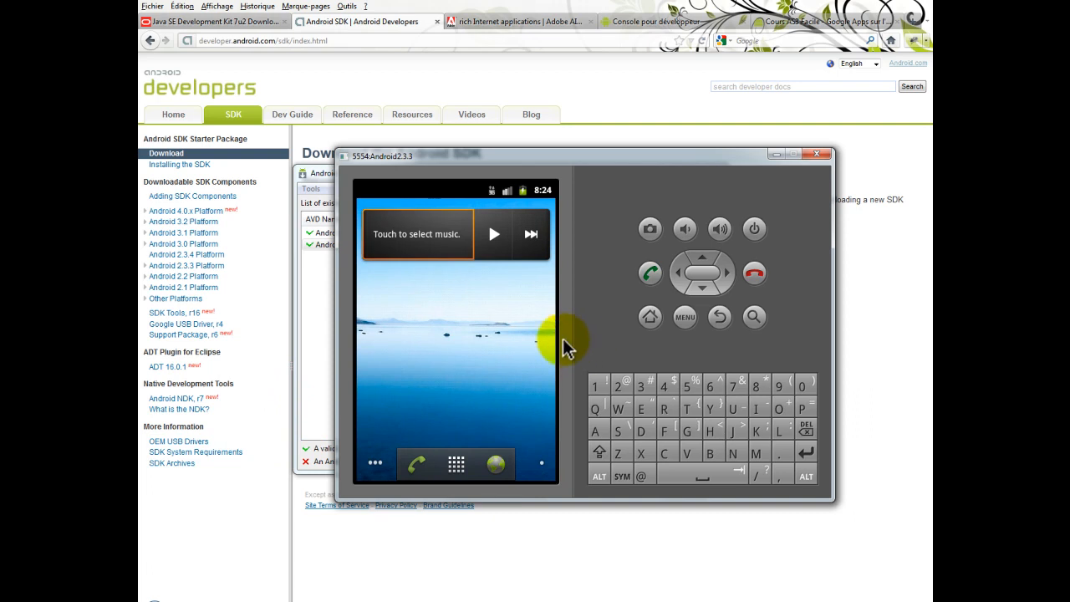
drag(540, 346, 362, 473)
drag(549, 357, 315, 342)
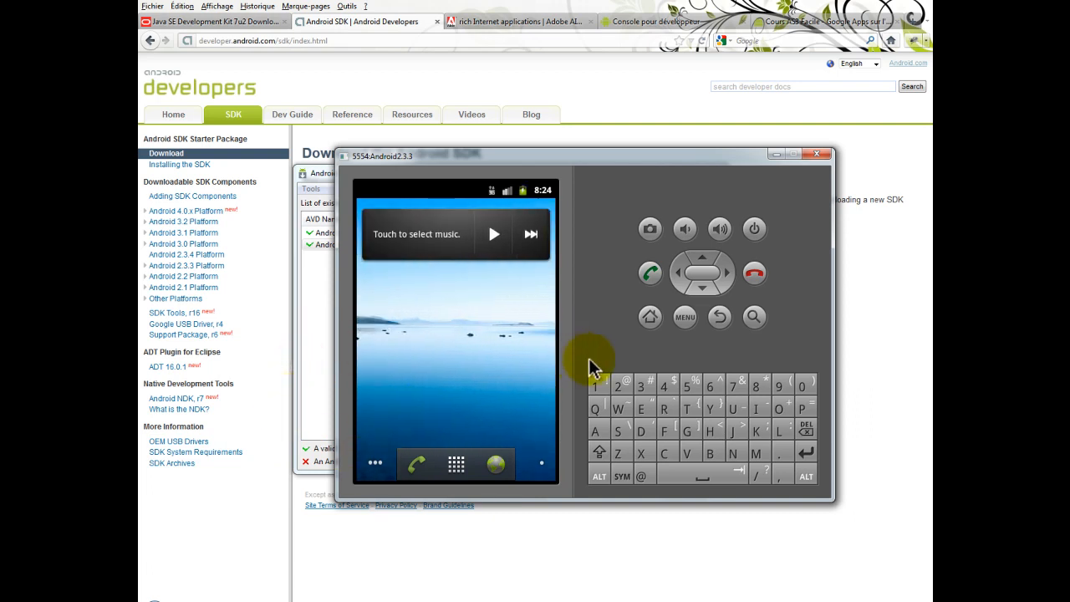
click(375, 463)
click(375, 467)
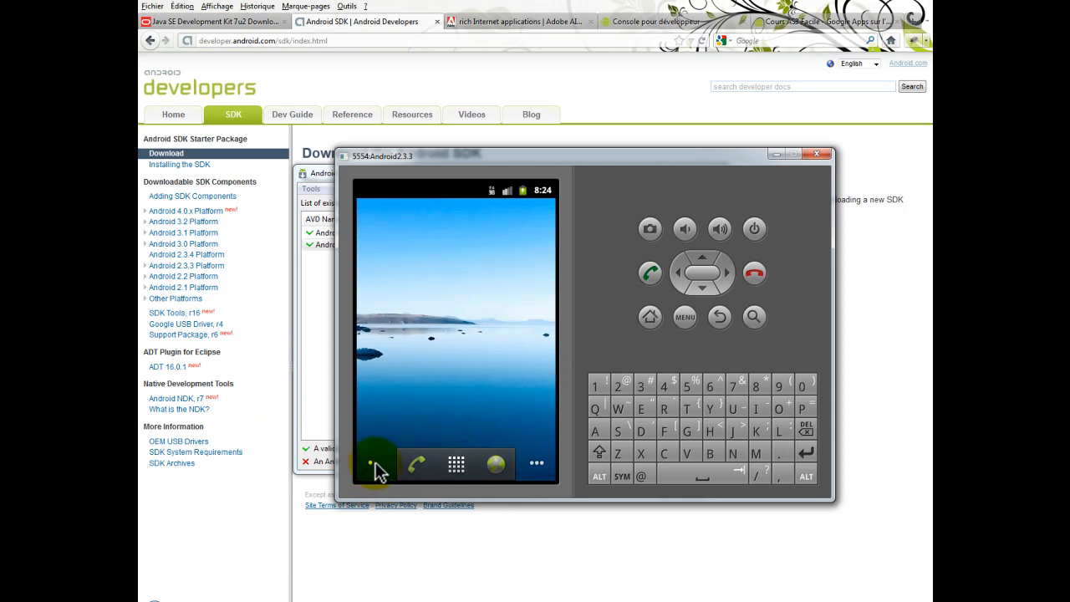
click(374, 466)
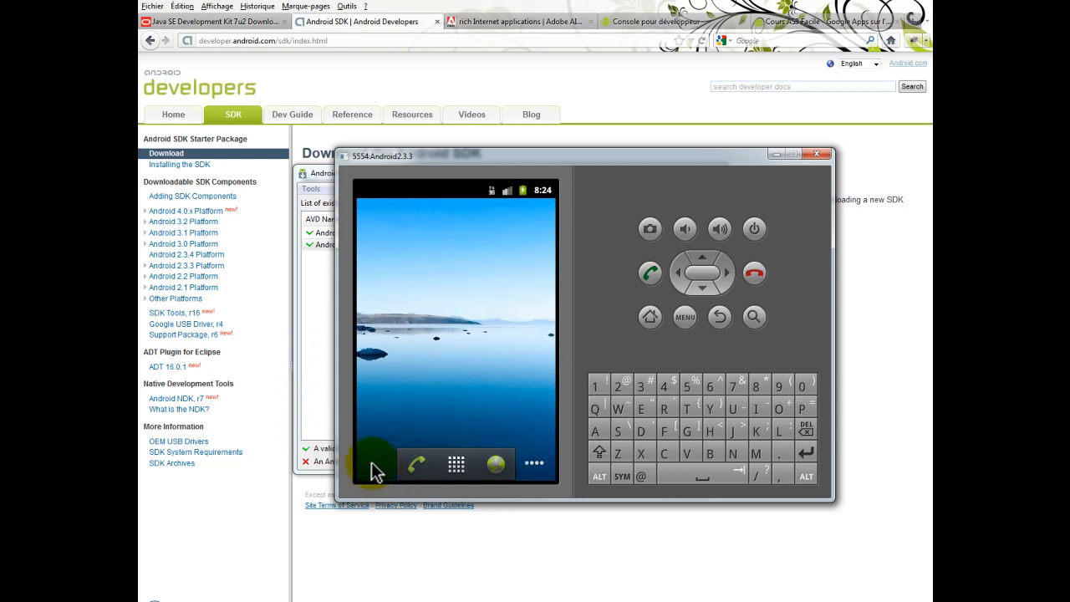
click(539, 467)
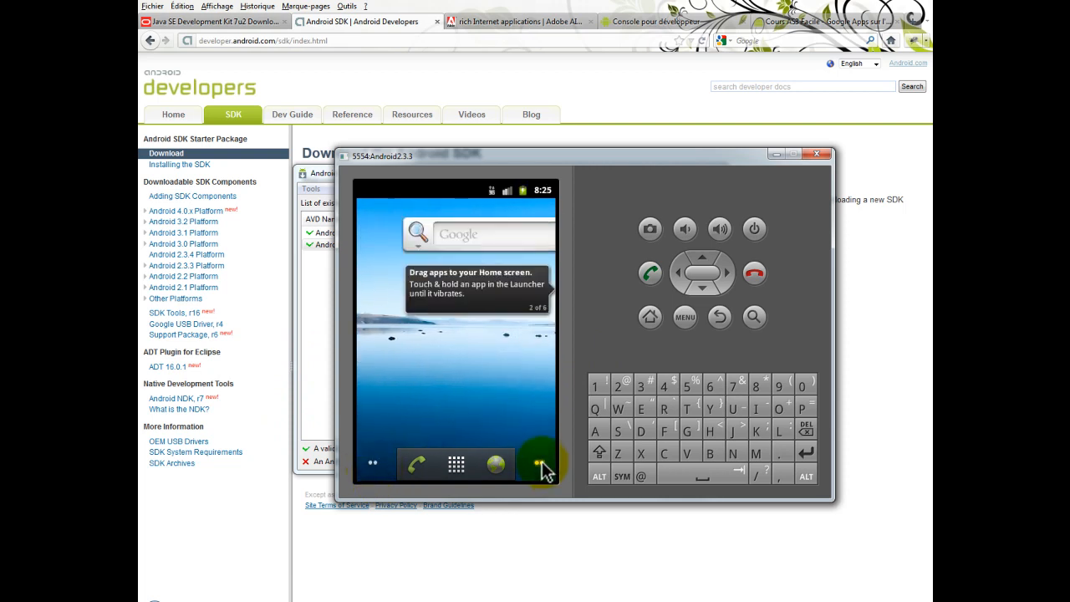
click(531, 399)
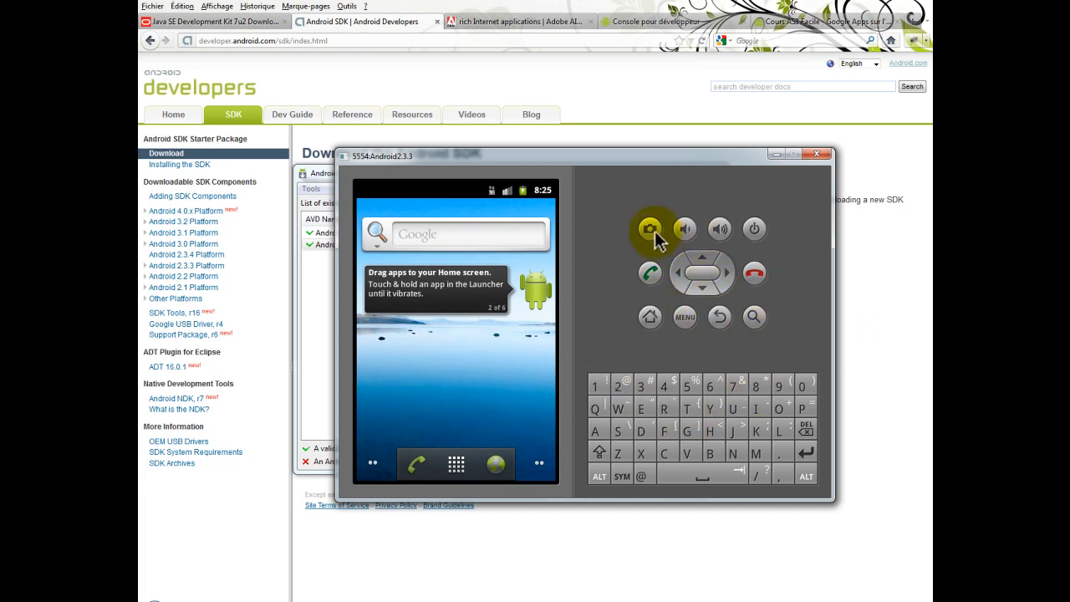
Open the emulator's Manage apps list, look through all installed applications and return to the home screen
click(685, 318)
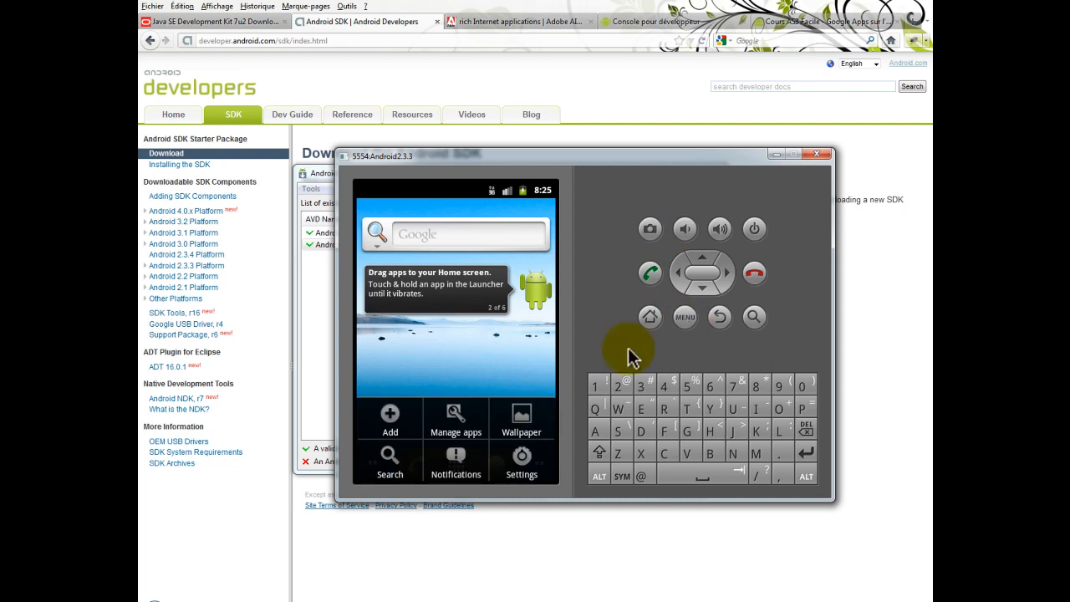
click(468, 426)
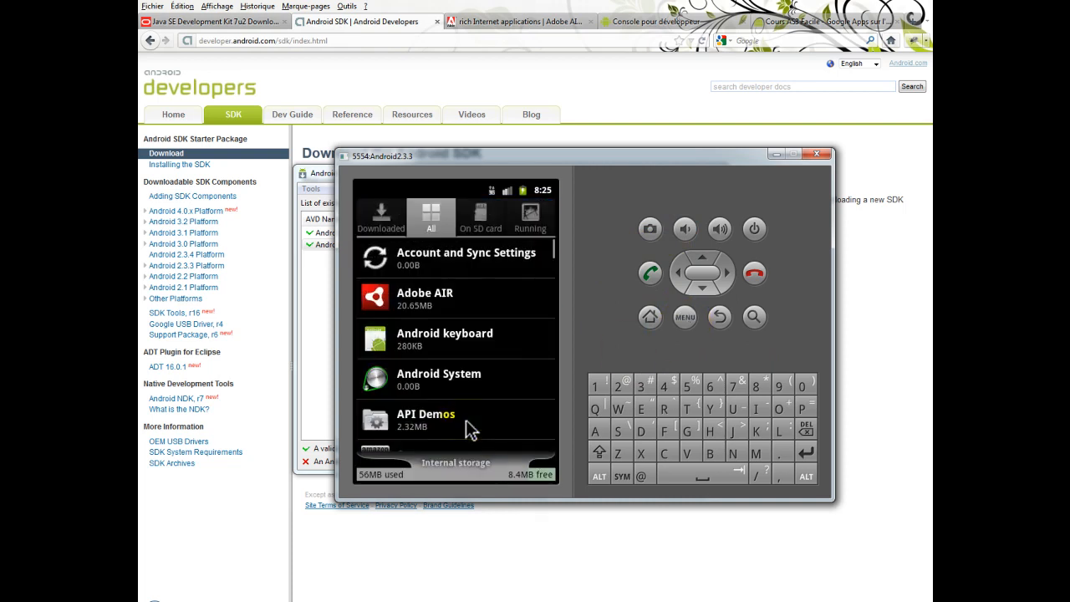
scroll(501, 318, down, 10)
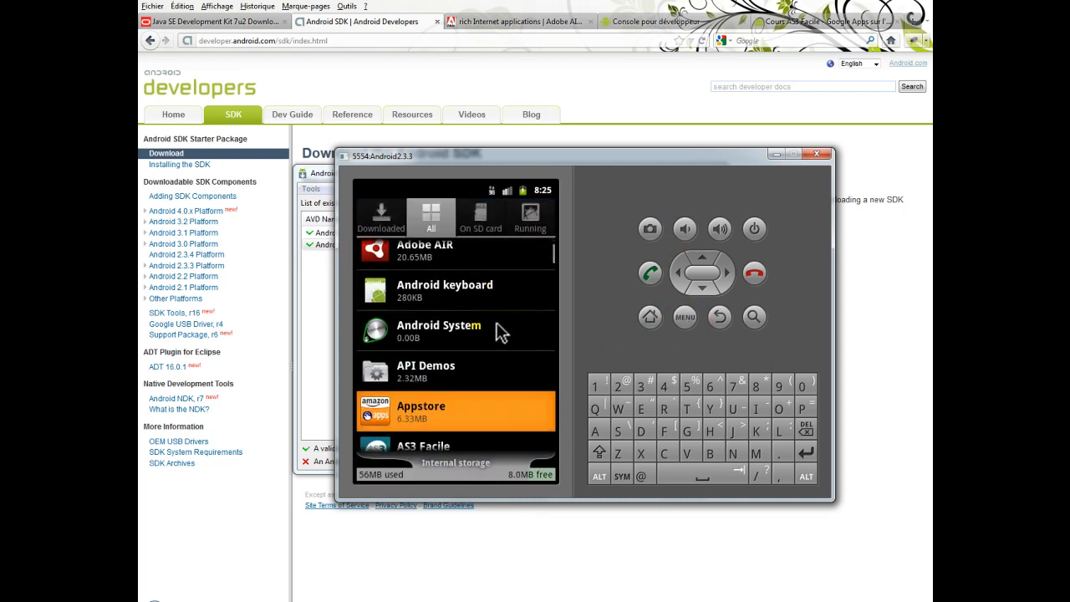
scroll(497, 312, up, 15)
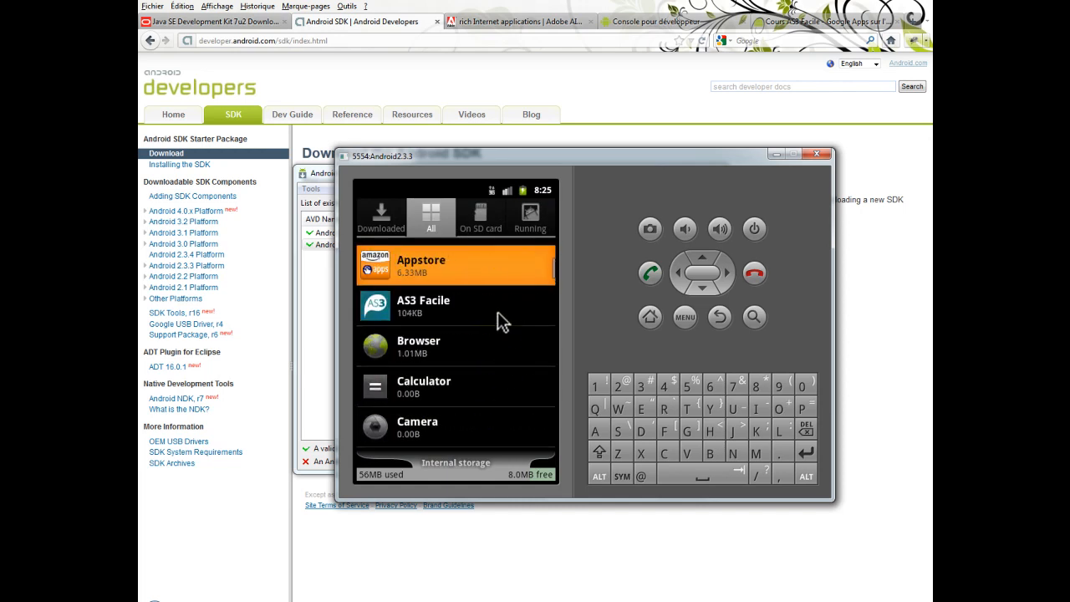
scroll(497, 305, down, 2)
scroll(499, 309, down, 6)
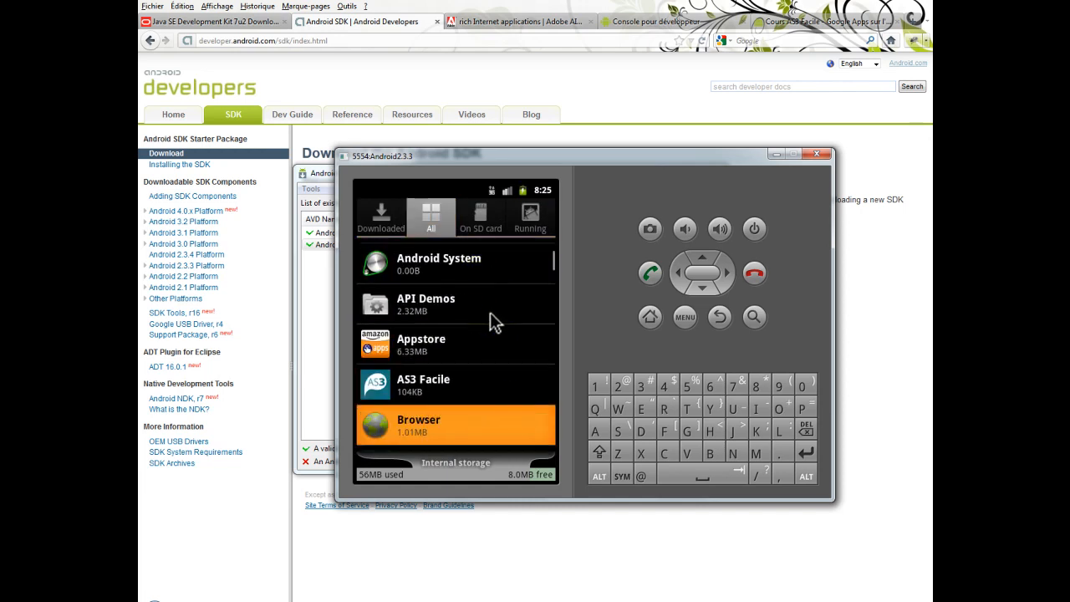
click(657, 317)
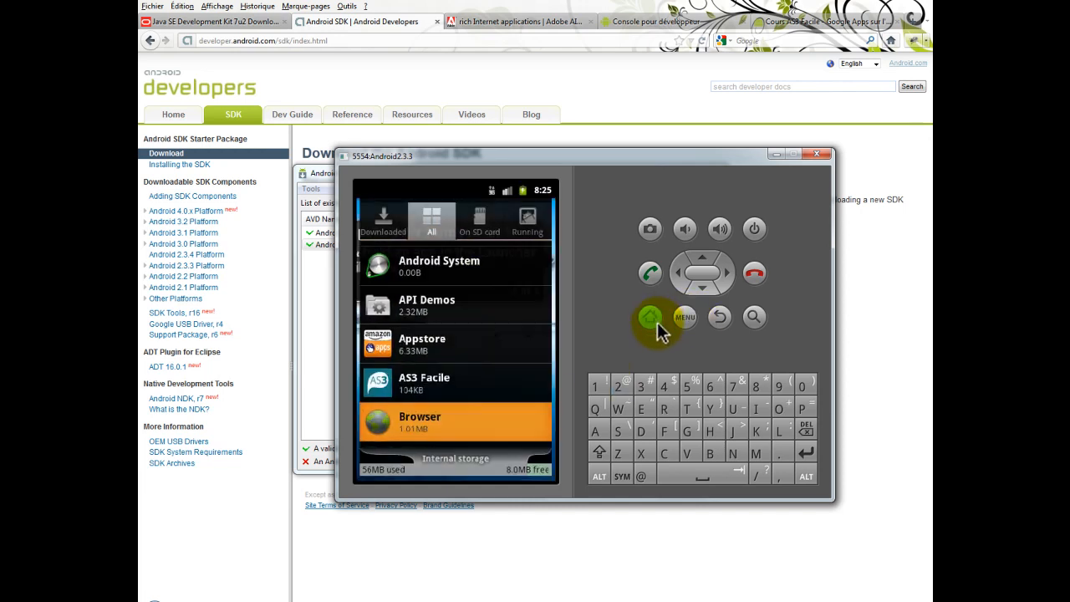
Show and dismiss the emulator's home screen options, and open the launcher with all applications
click(696, 317)
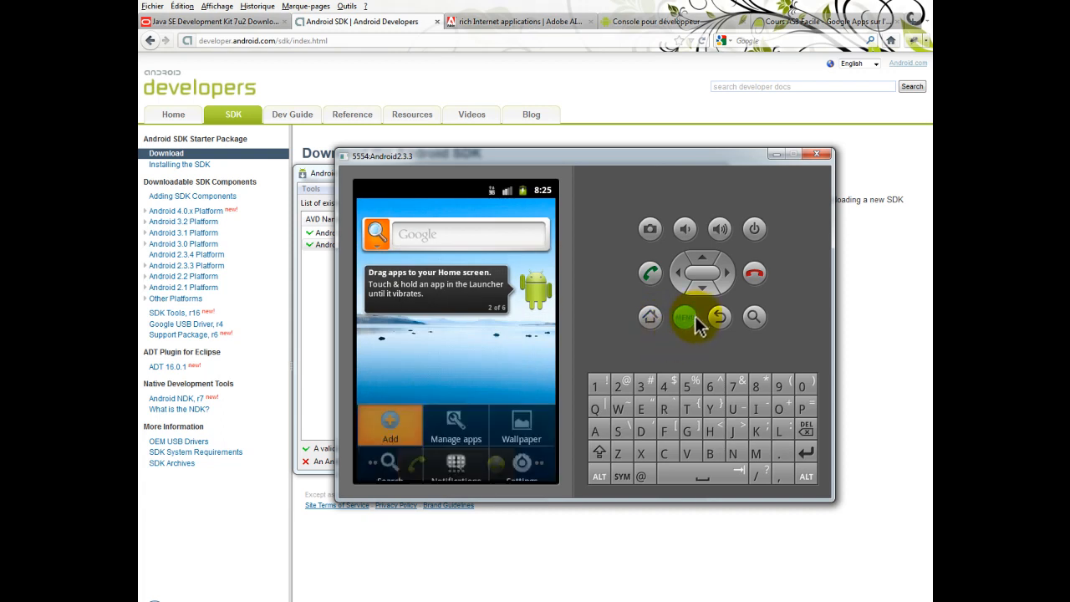
click(479, 349)
click(456, 467)
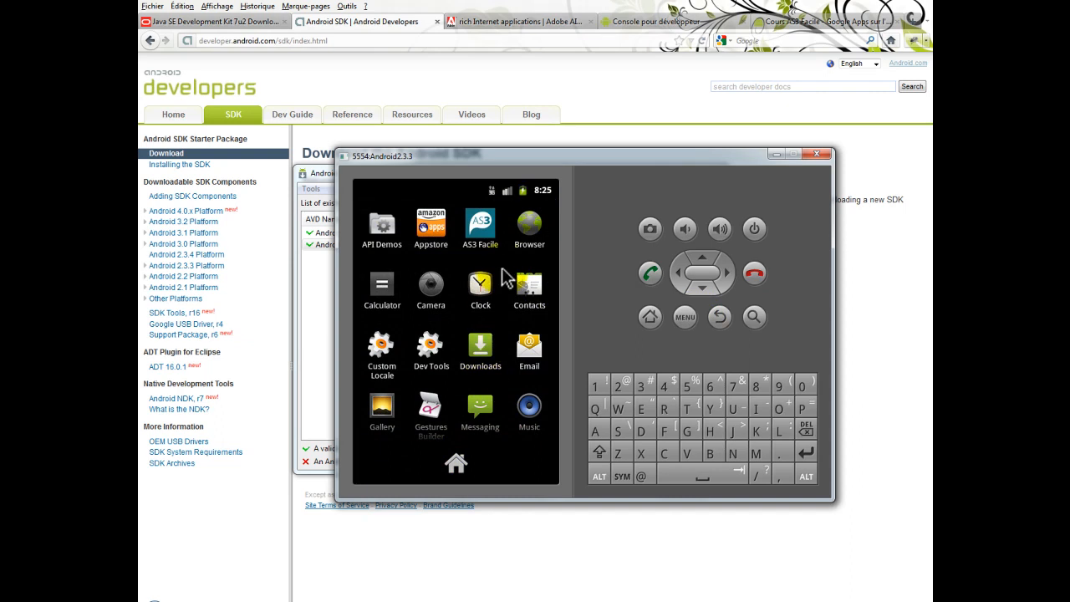
Return the emulator from its launcher to the home screen, and minimise the emulator and Android Virtual Device Manager windows
scroll(492, 334, down, 5)
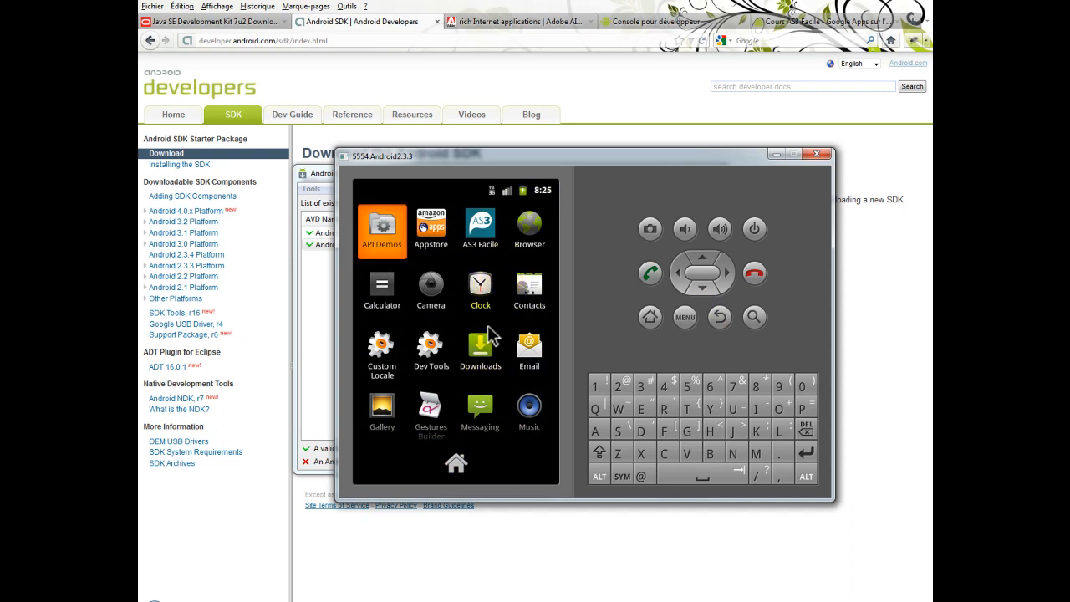
click(456, 465)
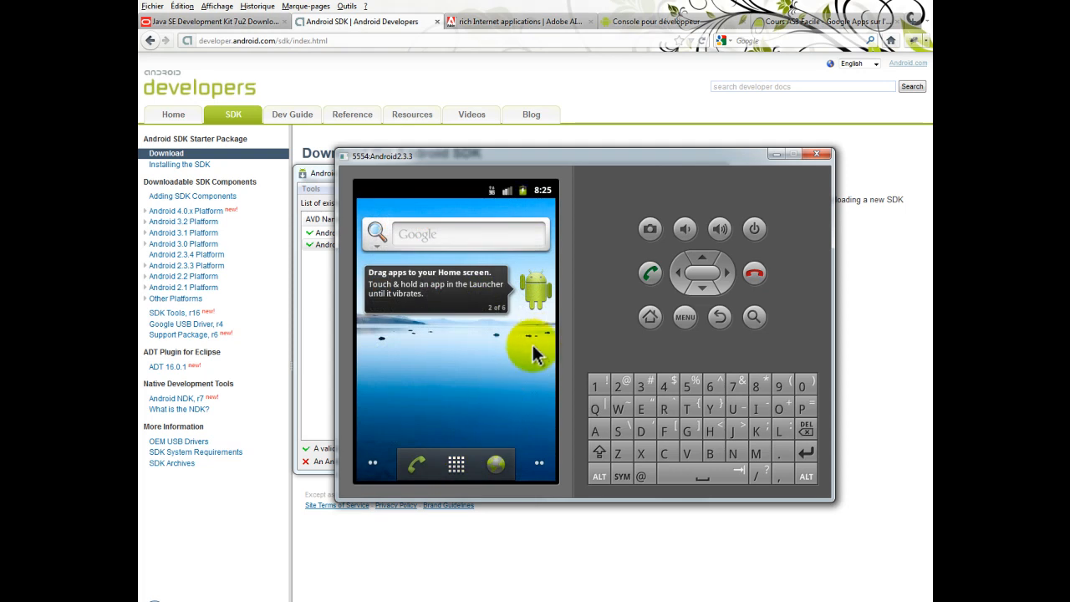
click(775, 155)
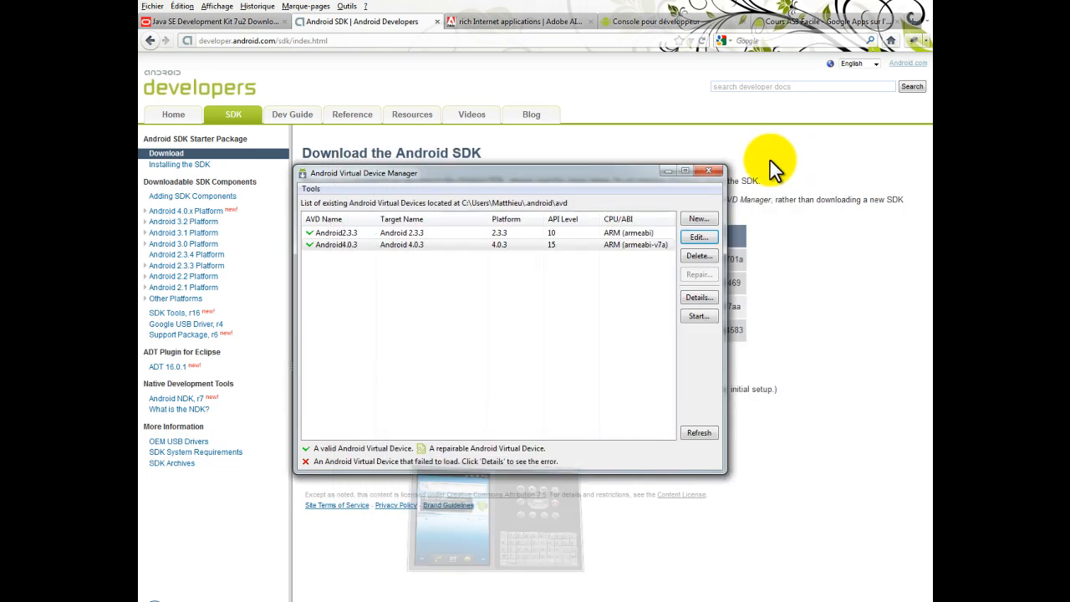
click(667, 172)
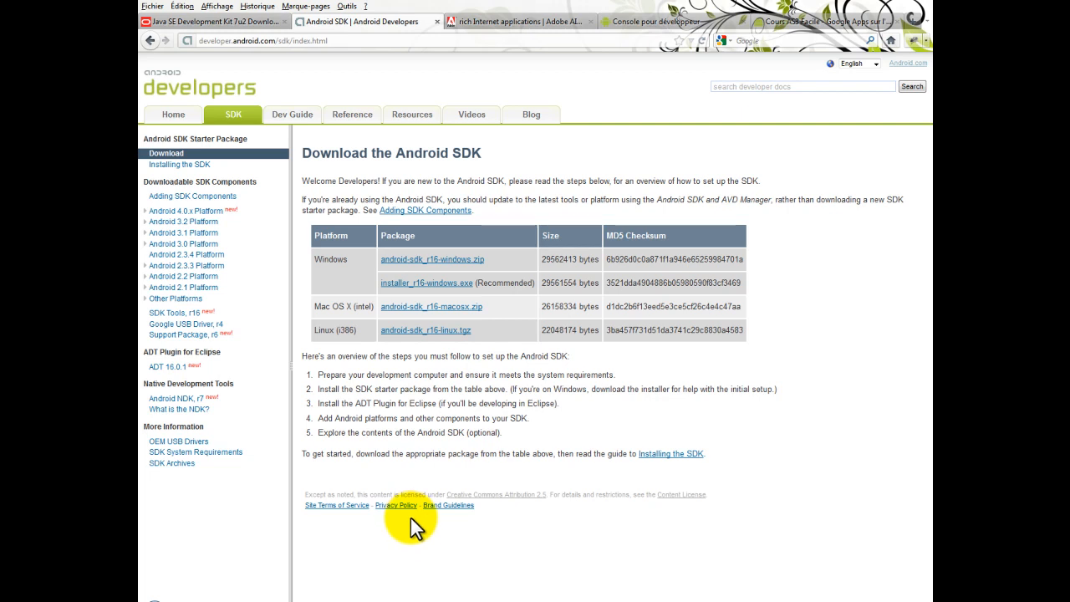
Switch to create-certificat.bat in Notepad++ and highlight the adt command that starts the certificate line
click(338, 595)
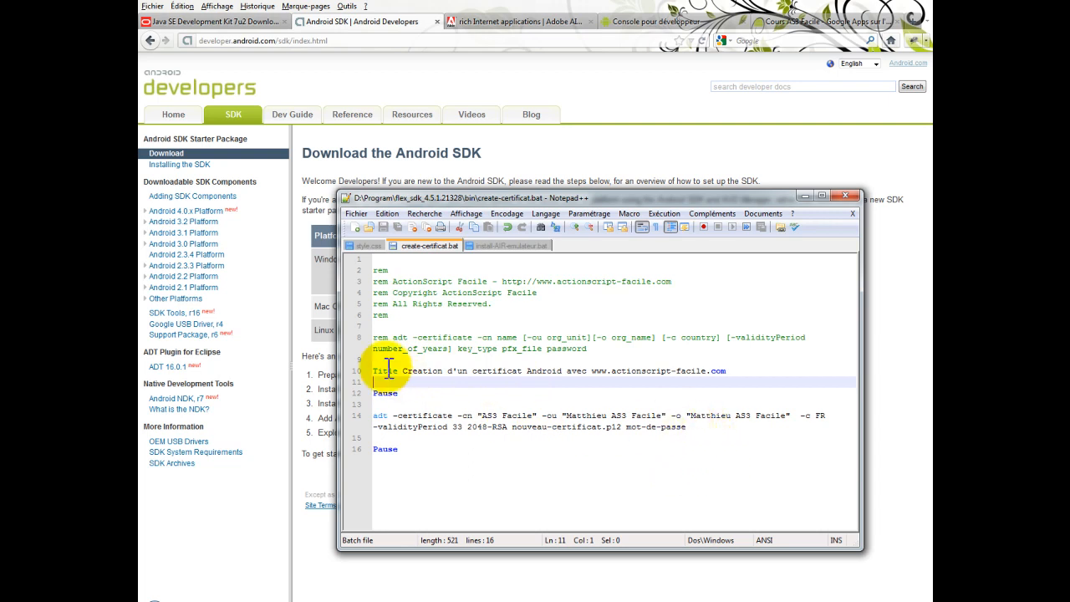
click(376, 416)
drag(373, 416, 387, 416)
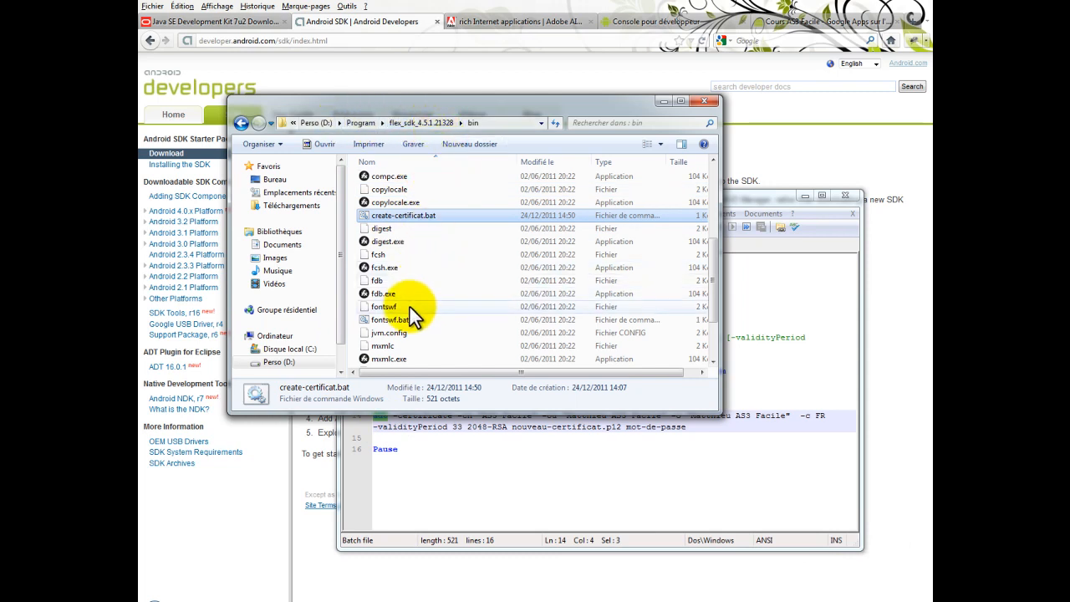
Locate the adt file in the bin folder of flex_sdk_4.5.1.21328 and look through the folder's other files
scroll(409, 307, up, 5)
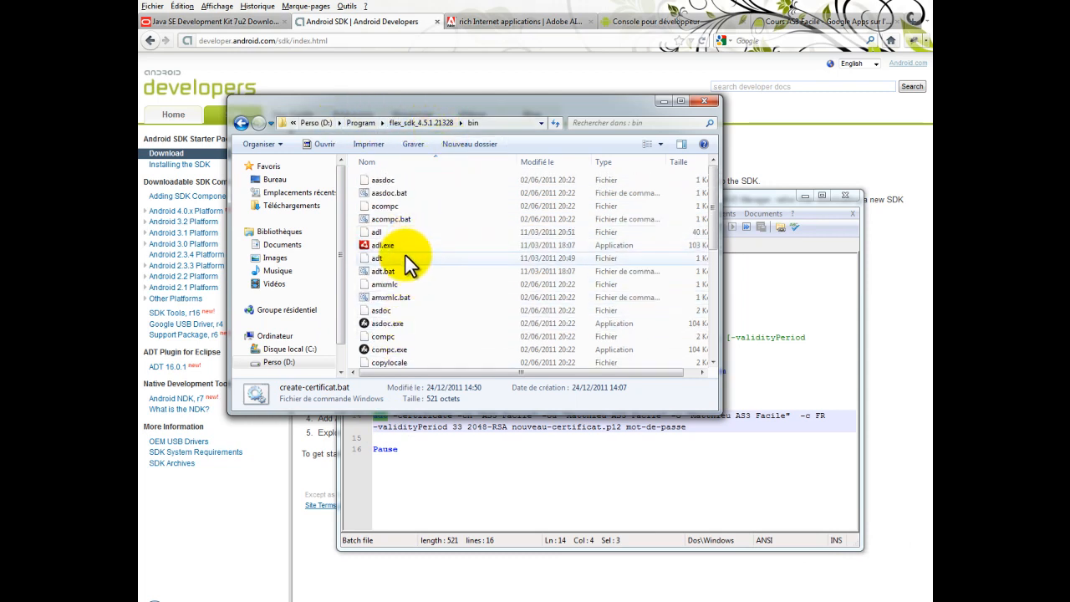
click(405, 258)
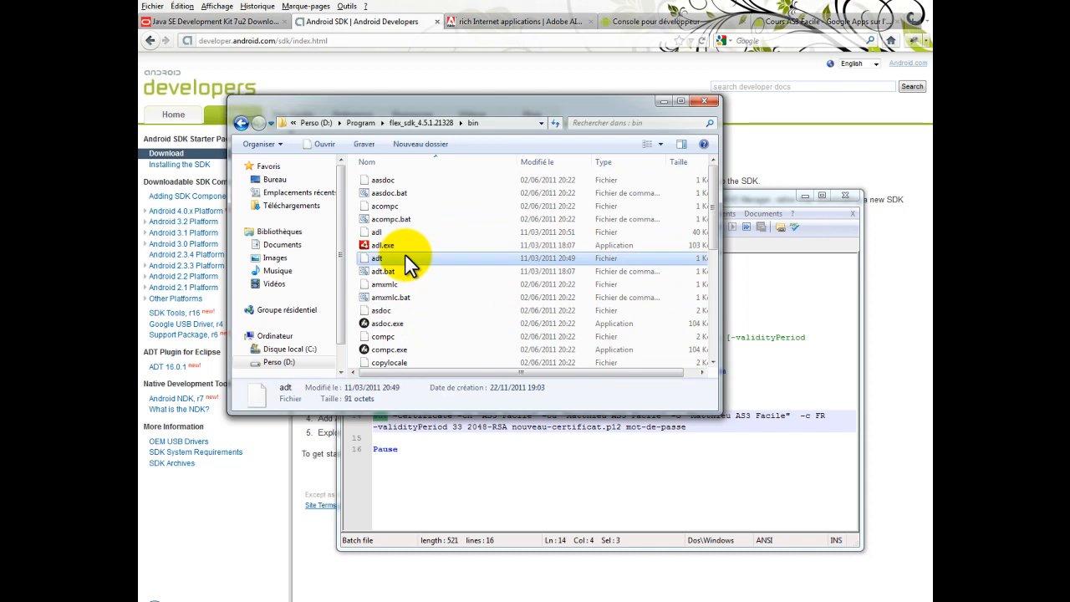
scroll(405, 255, down, 5)
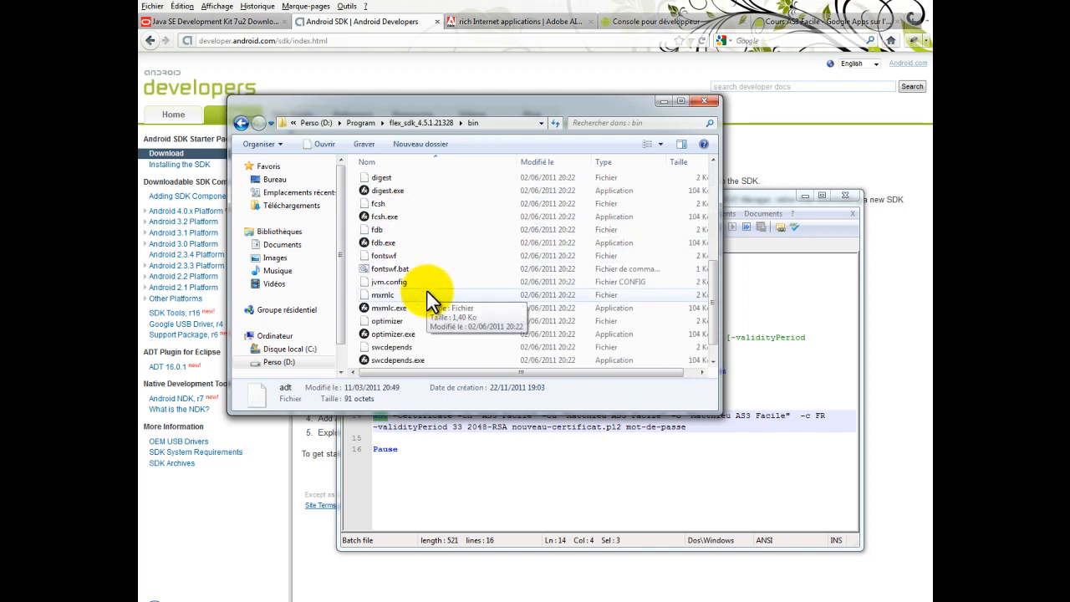
Go through the adt command in create-certificat.bat, highlighting its certificate names, validity period, key type, output file and password arguments
click(443, 458)
drag(518, 205, 473, 94)
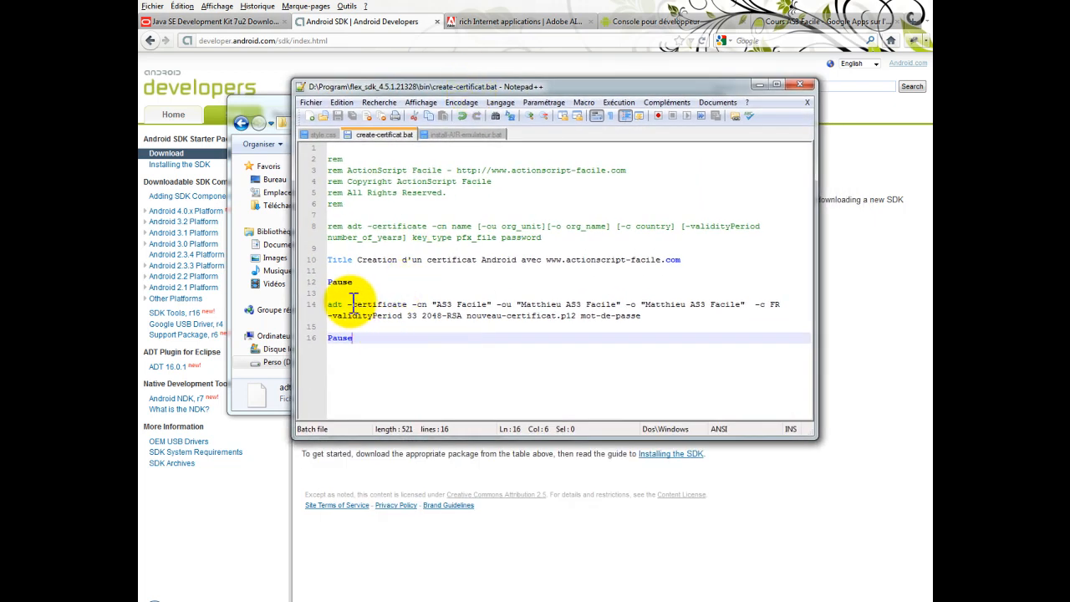
drag(344, 306, 335, 305)
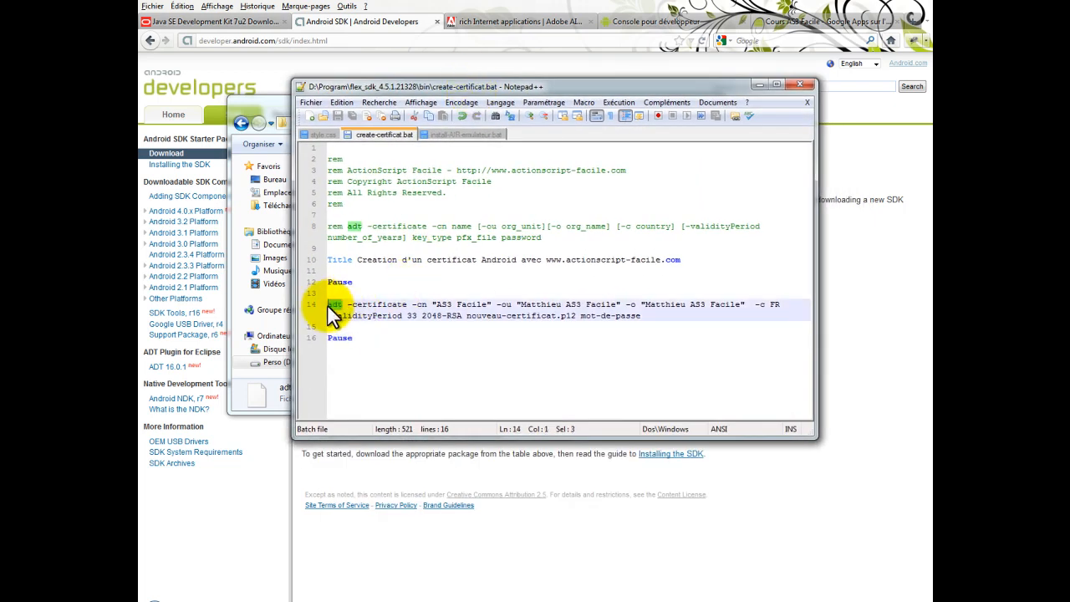
click(347, 304)
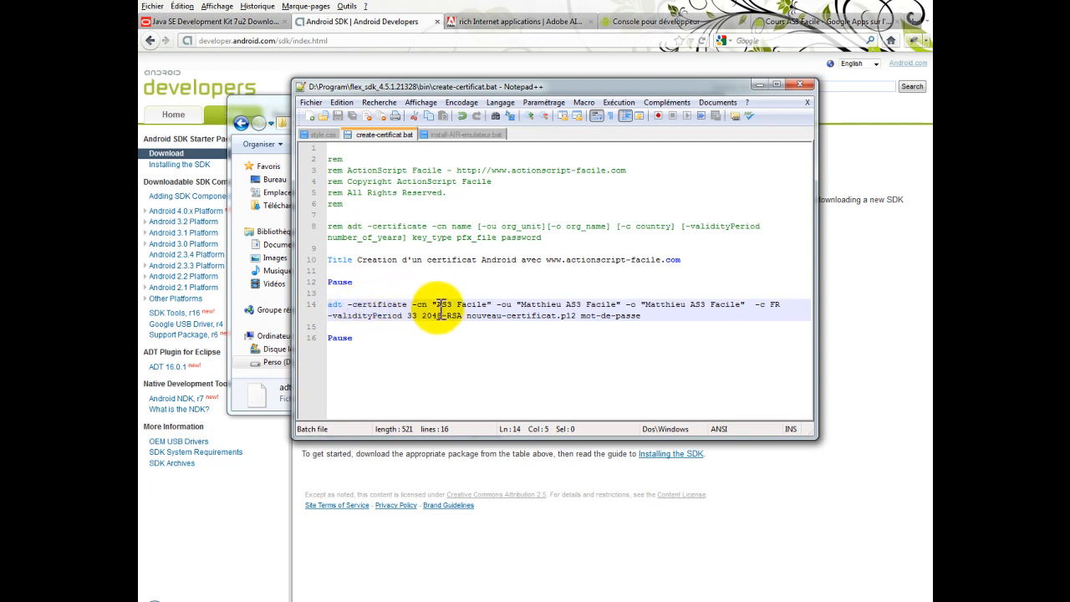
drag(446, 304, 781, 306)
click(369, 314)
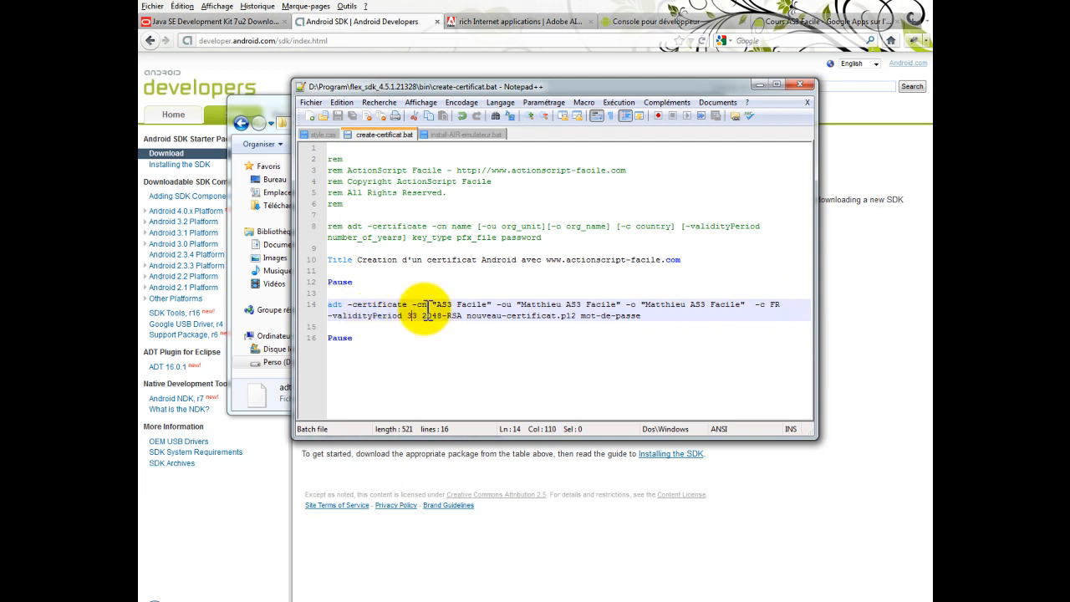
drag(424, 315, 441, 315)
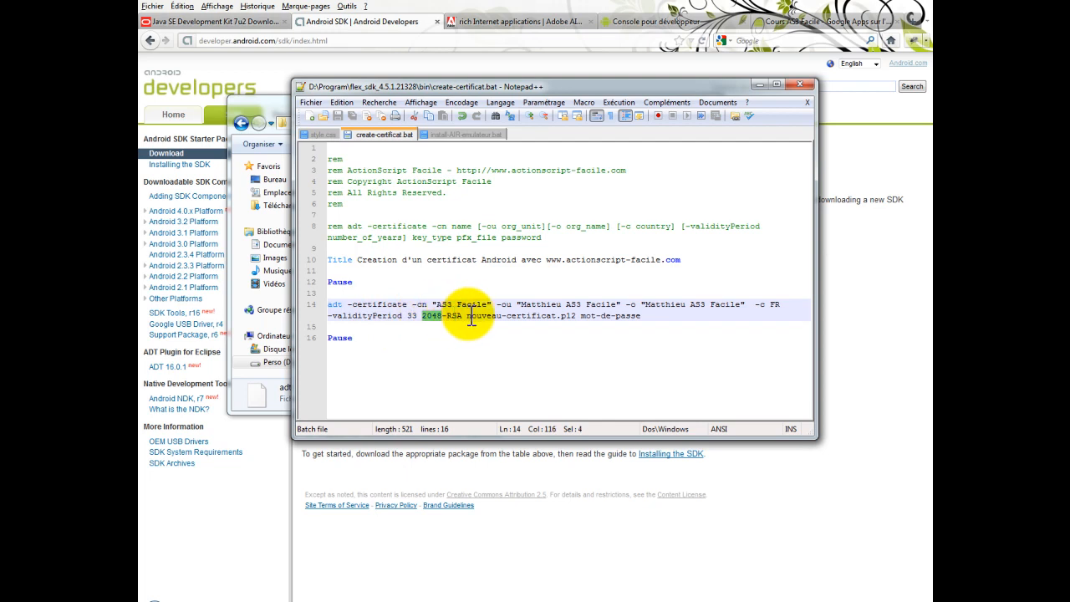
drag(469, 316, 575, 321)
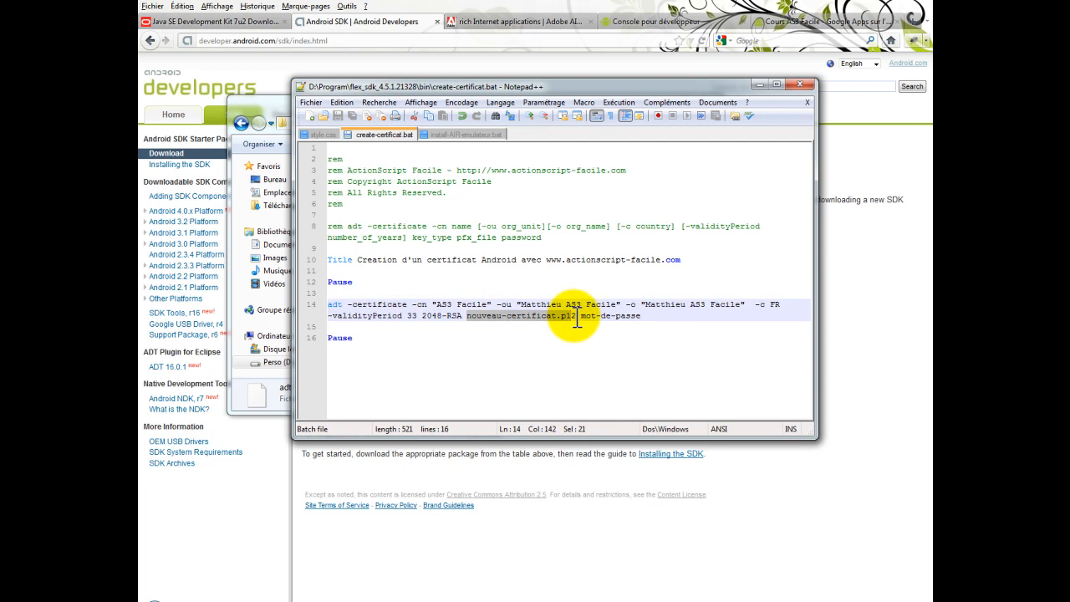
drag(581, 322, 630, 322)
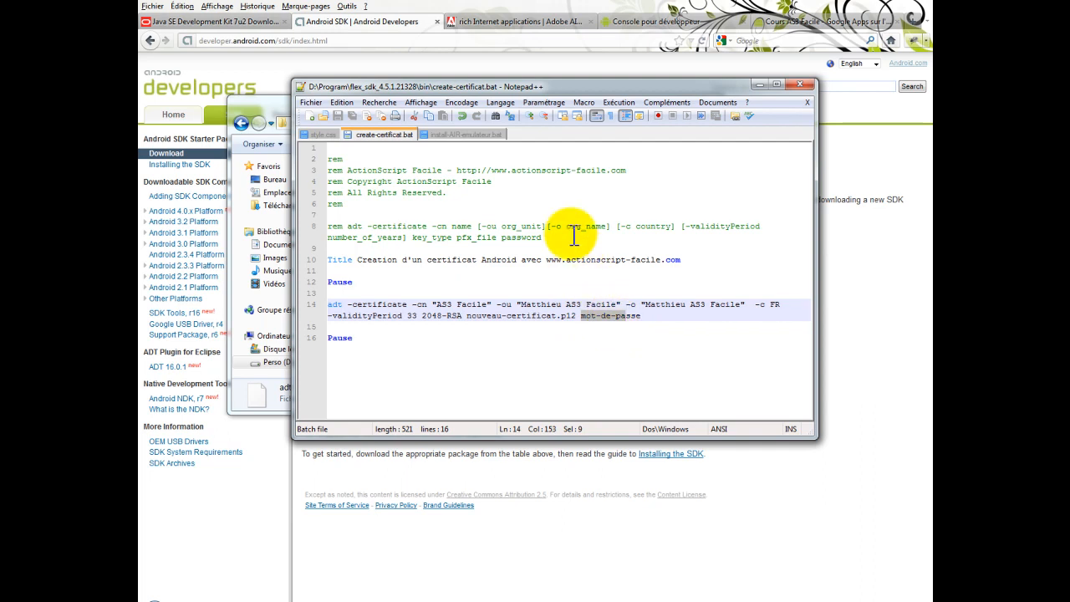
Find create-certificat.bat in the Flex SDK bin folder, run it and continue past its pauses to generate the certificate
click(286, 99)
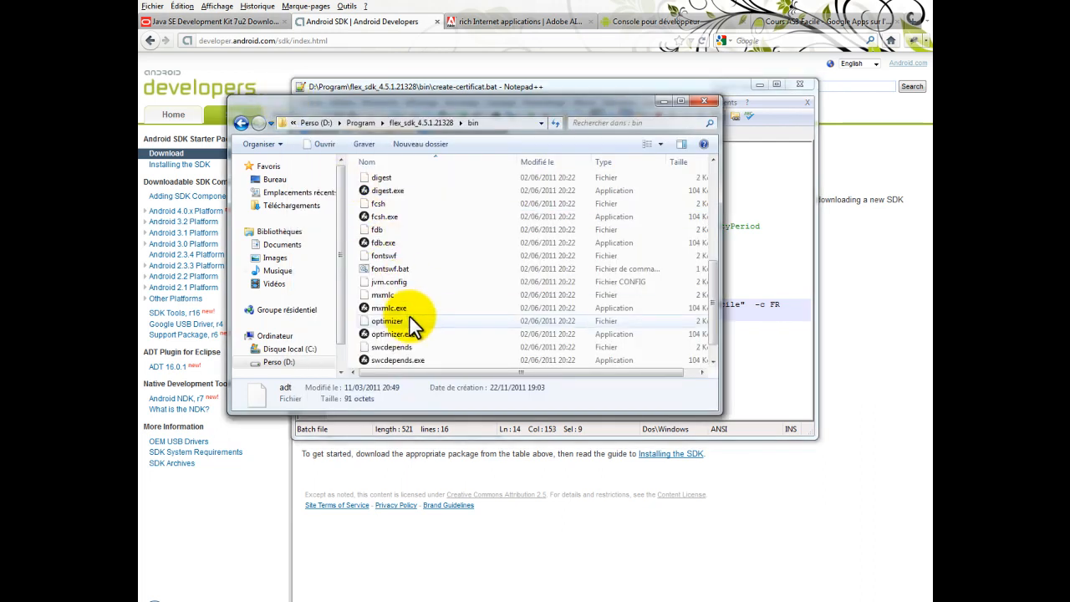
click(391, 268)
scroll(397, 275, up, 5)
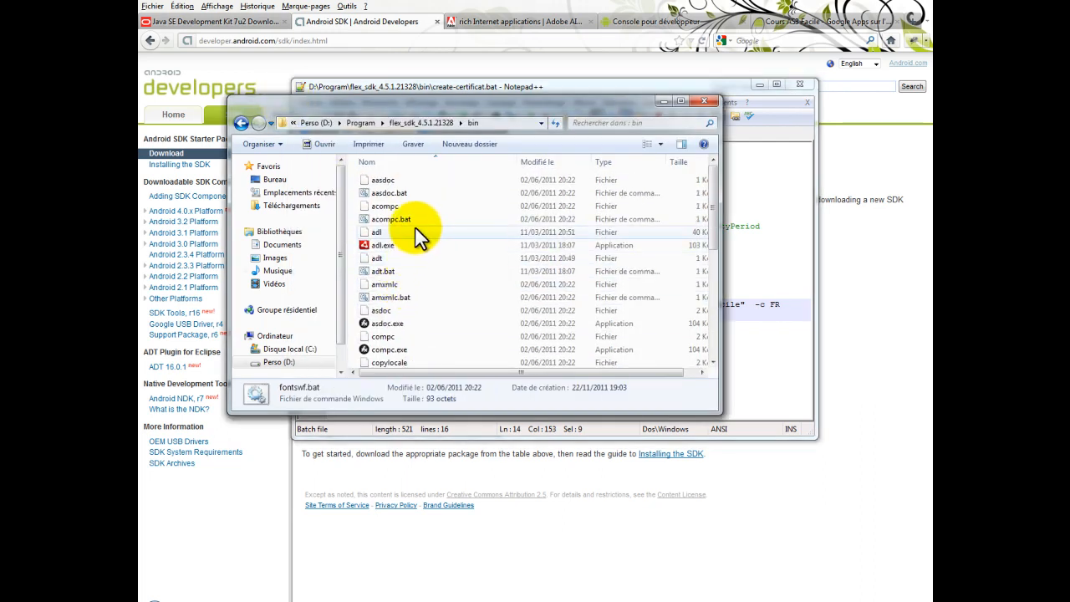
click(729, 259)
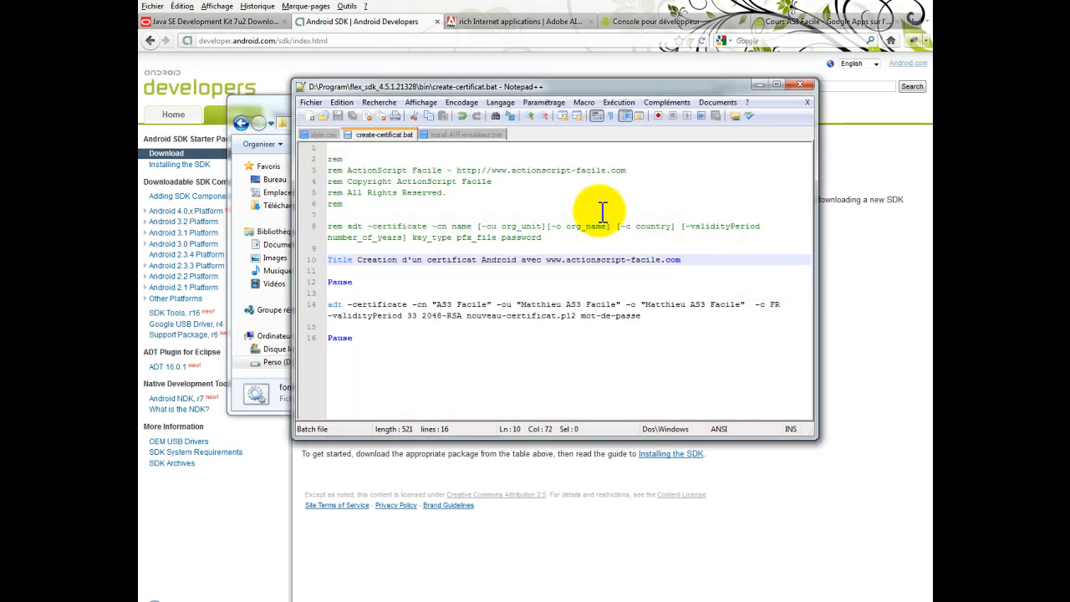
click(286, 100)
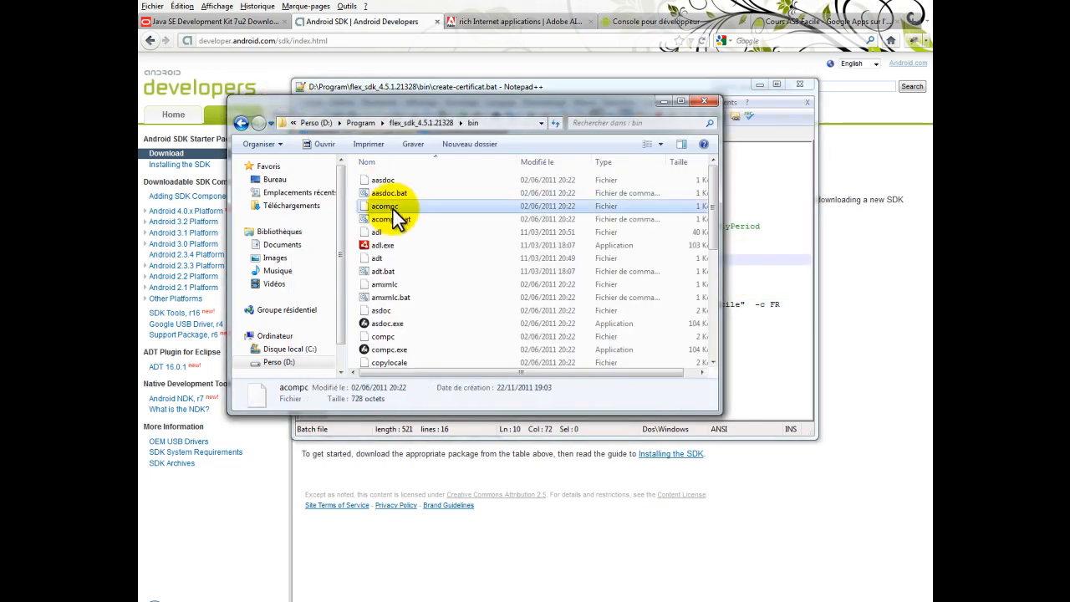
key(c)
key(c)
key(c)
scroll(444, 311, down, 6)
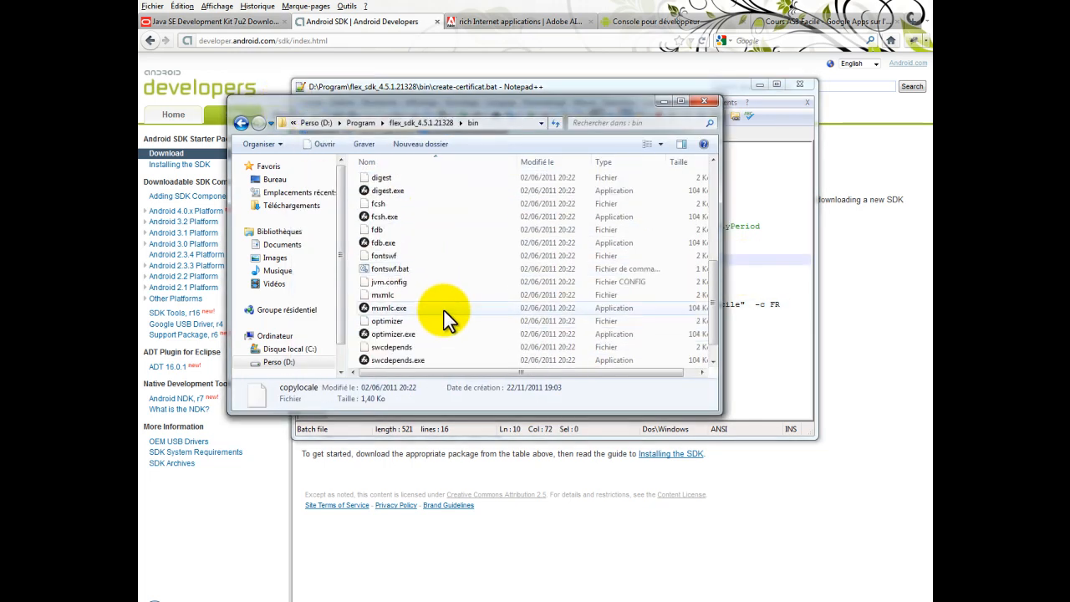
scroll(444, 312, up, 3)
double_click(426, 280)
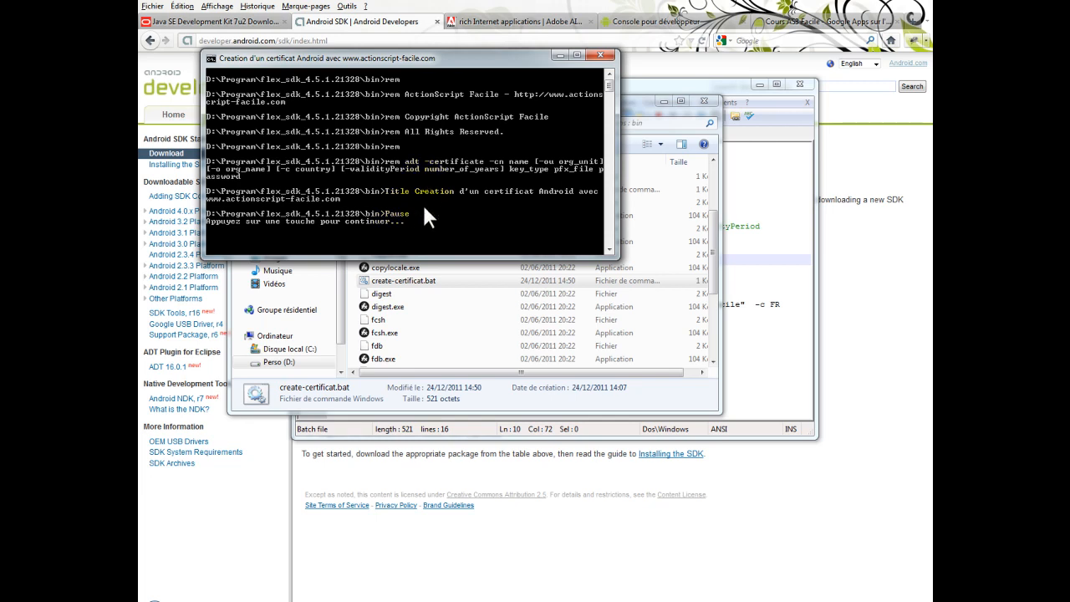
key(Return)
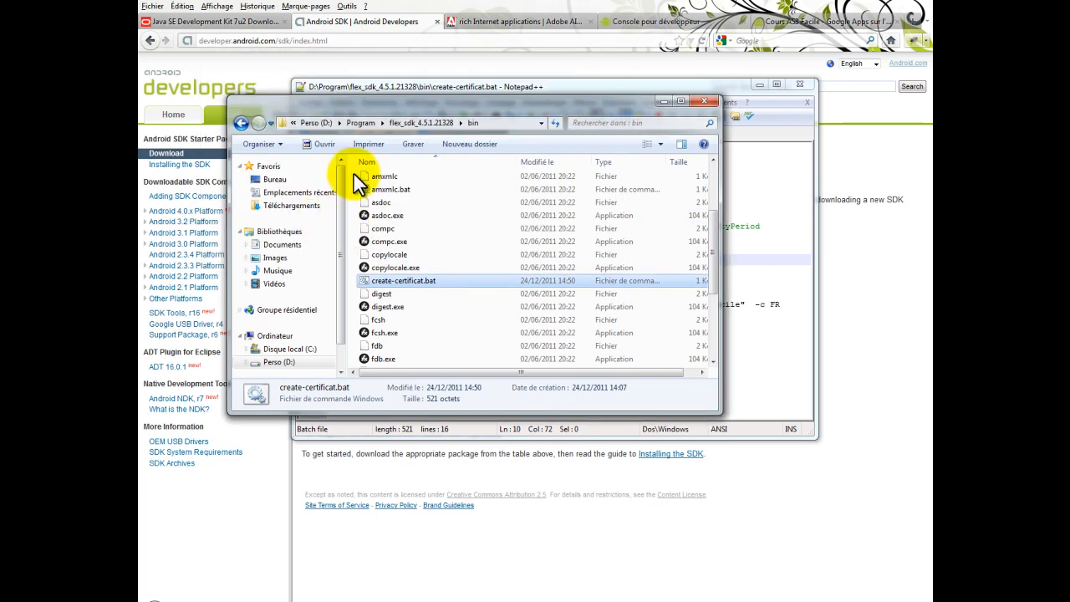
Locate nouveau-certificat.p12 in the bin folder and compare it with the file name given in create-certificat.bat
scroll(411, 303, down, 4)
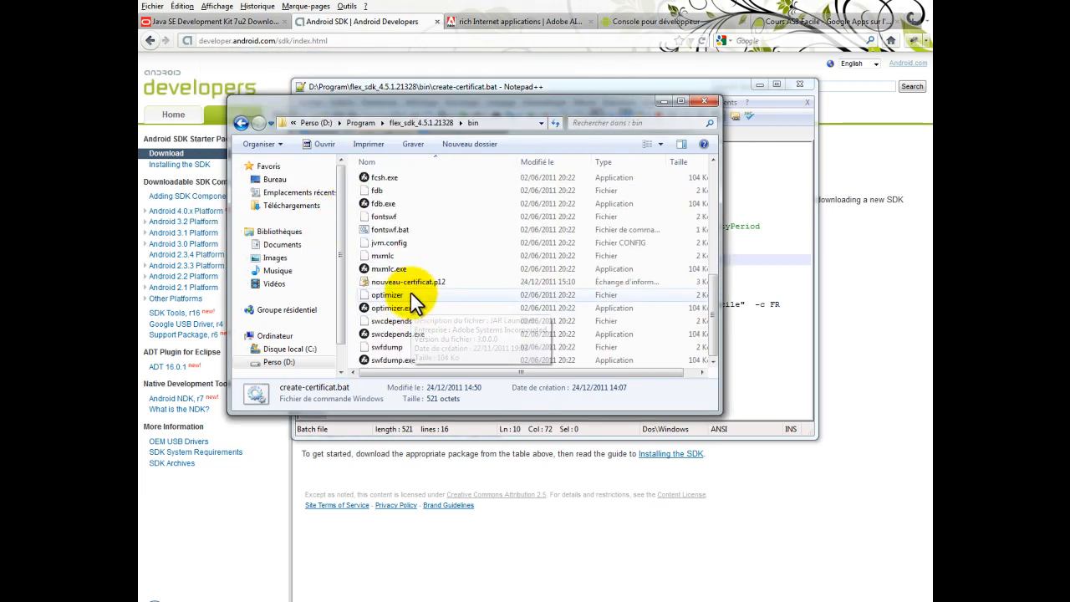
click(410, 282)
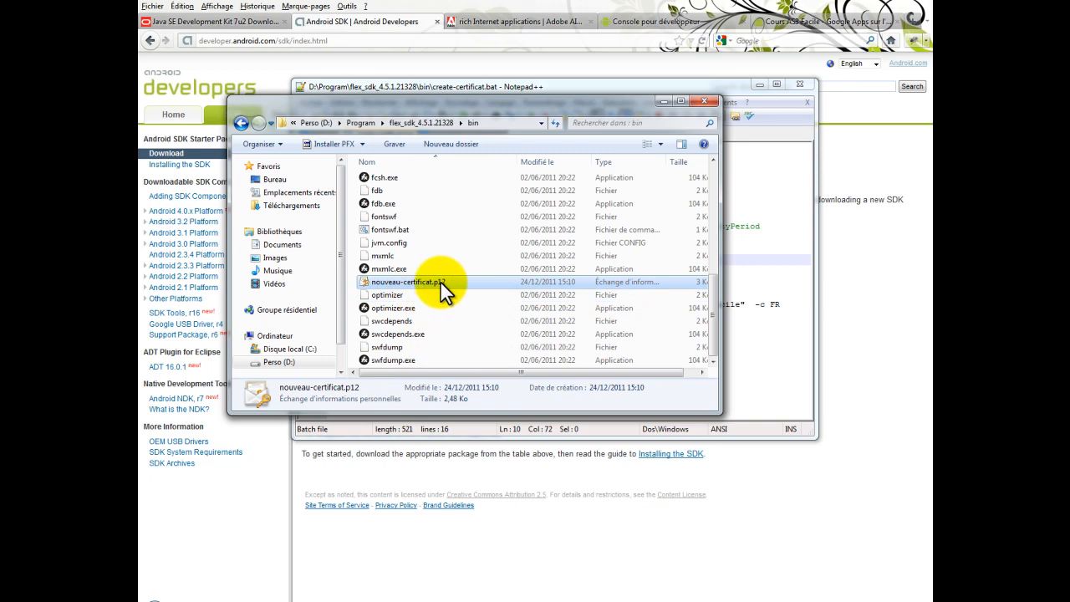
click(760, 363)
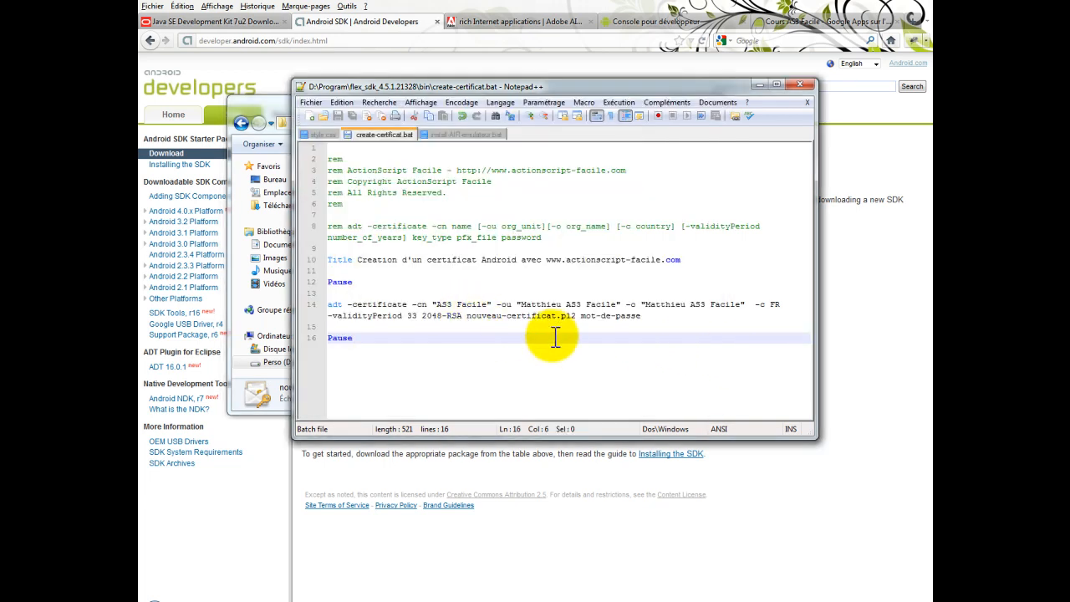
click(259, 111)
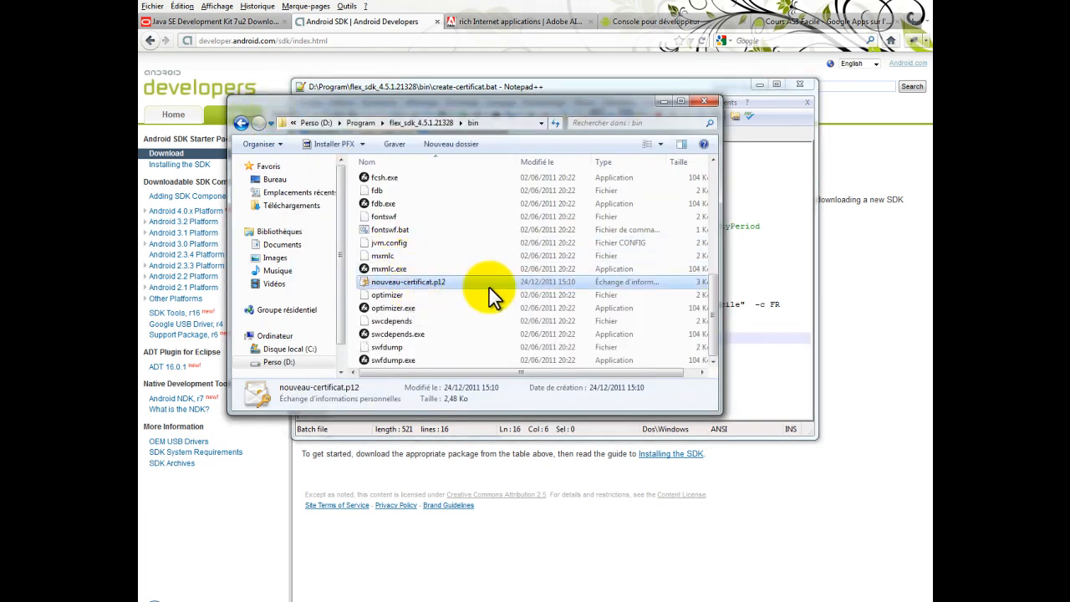
Minimise the bin folder window and show install-AIR-emulateur.bat in Notepad++
click(761, 331)
drag(544, 86, 629, 151)
click(575, 101)
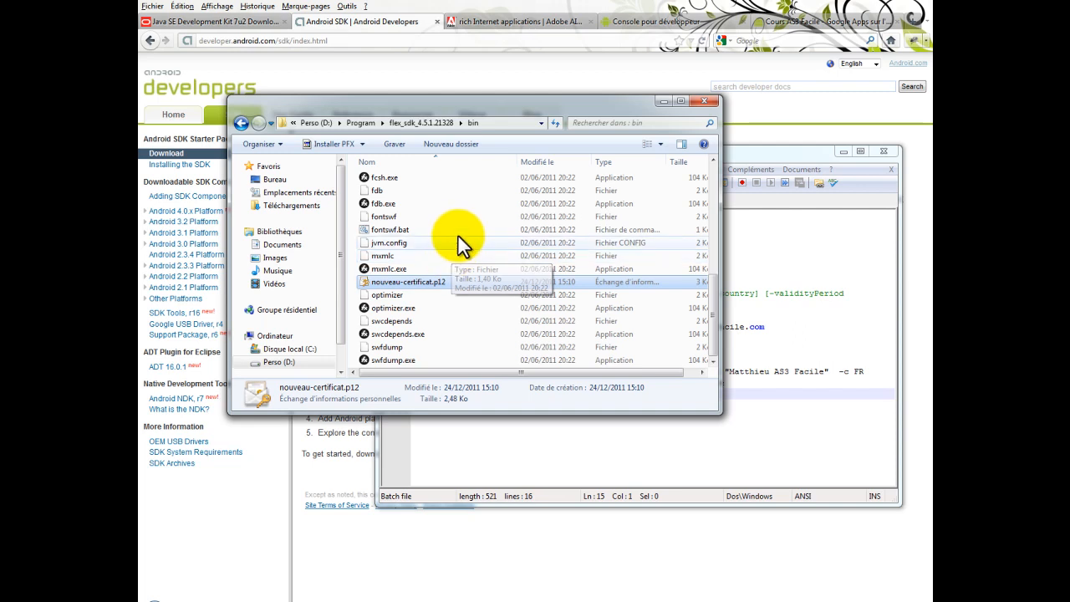
click(662, 101)
click(547, 202)
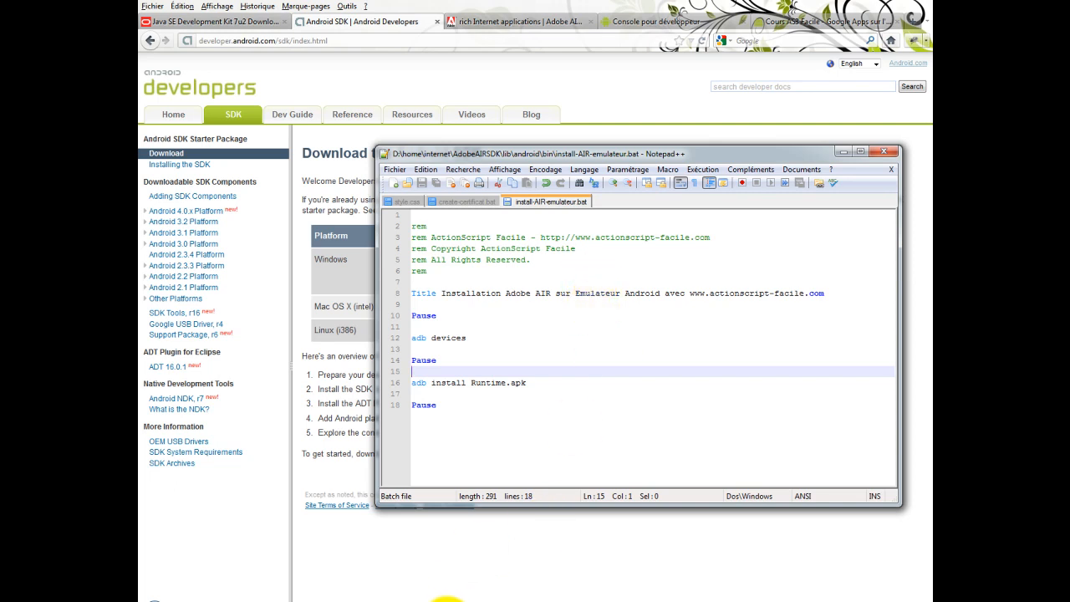
Switch back to the Android2.3.3 emulator, look through its launcher and open the Manage apps list from the home screen
click(447, 601)
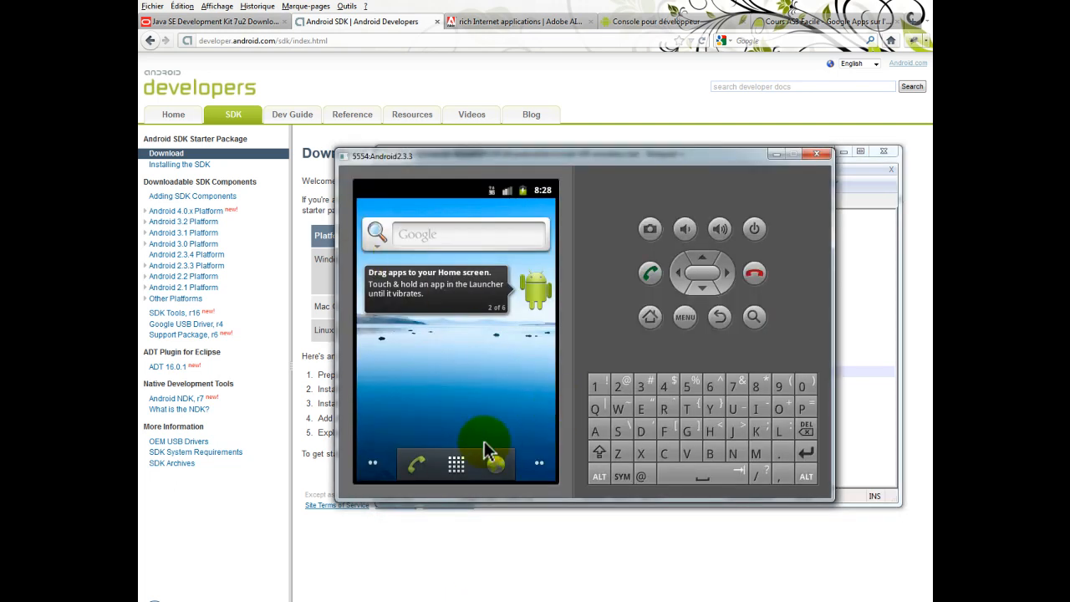
click(458, 466)
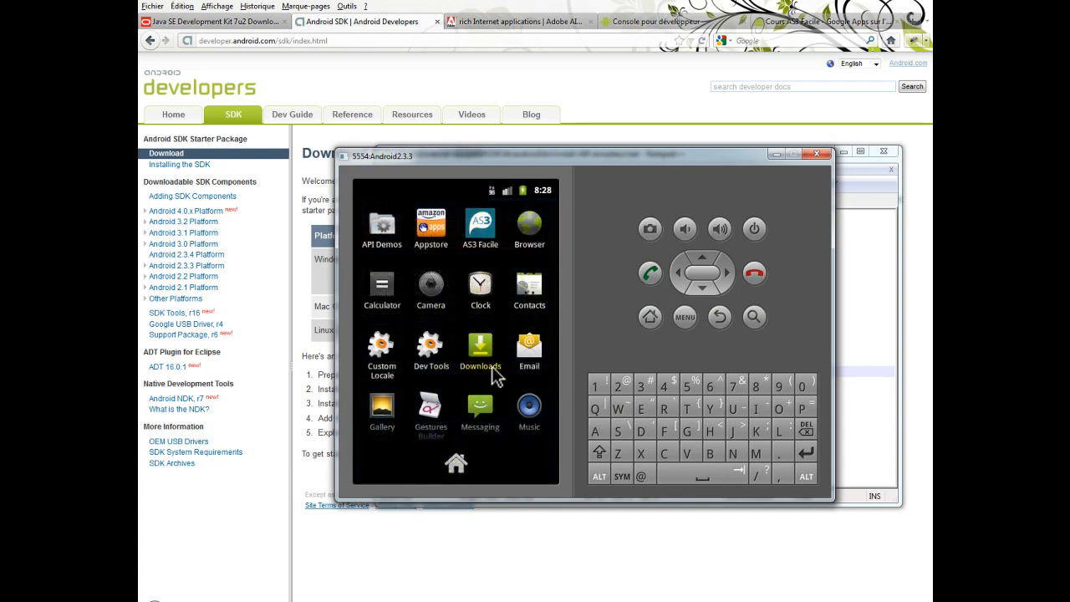
scroll(498, 397, down, 3)
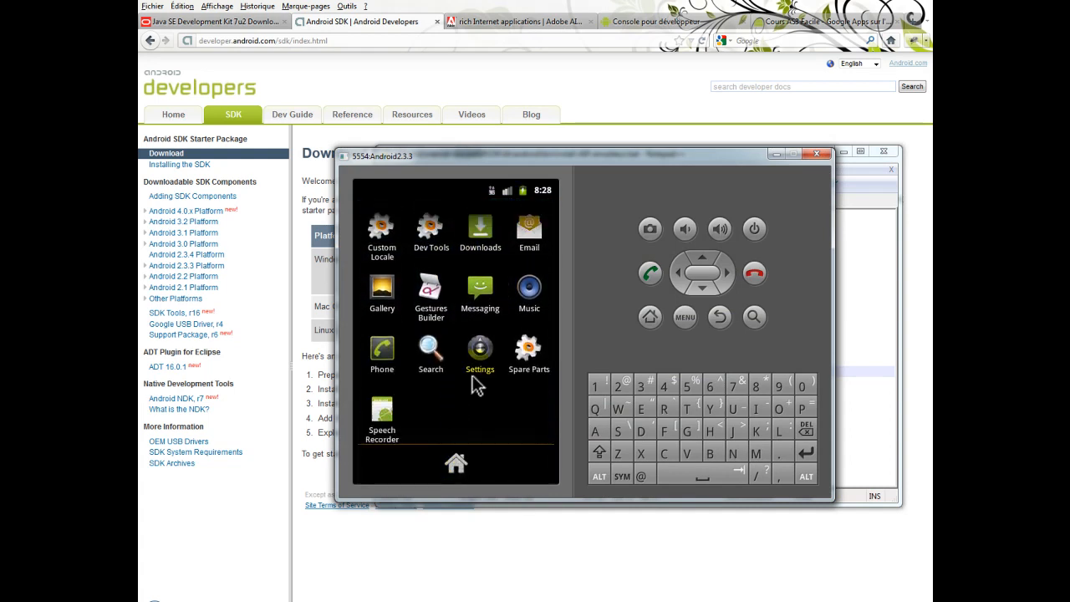
click(458, 464)
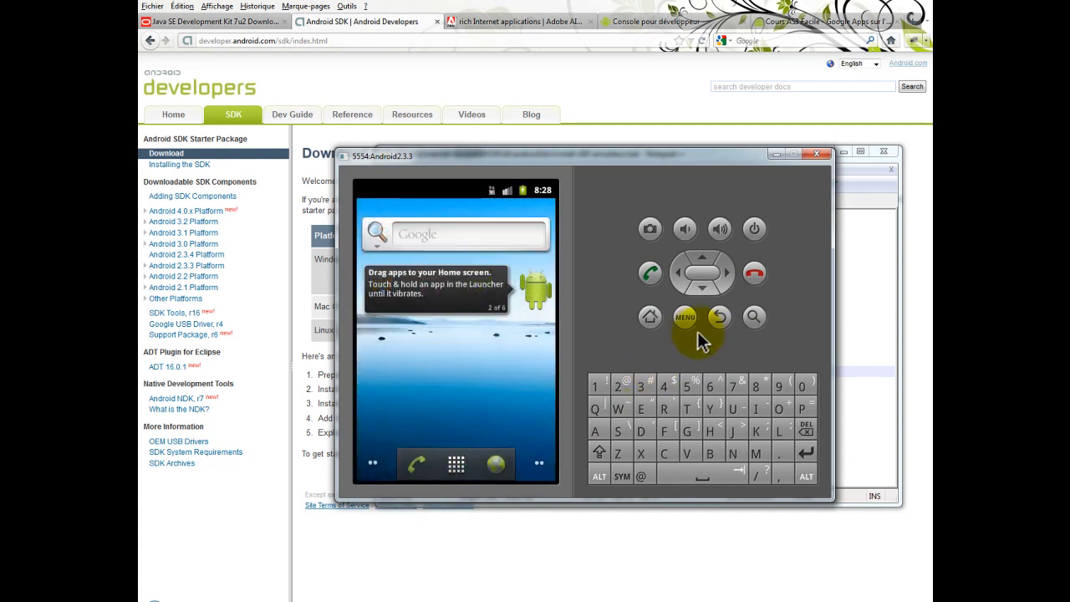
click(685, 317)
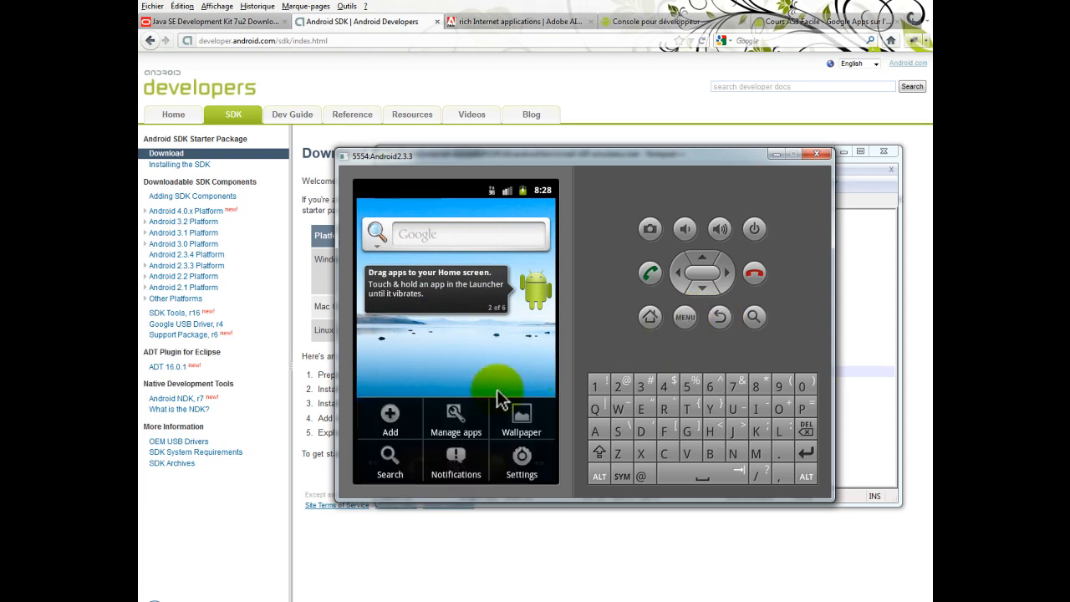
click(447, 427)
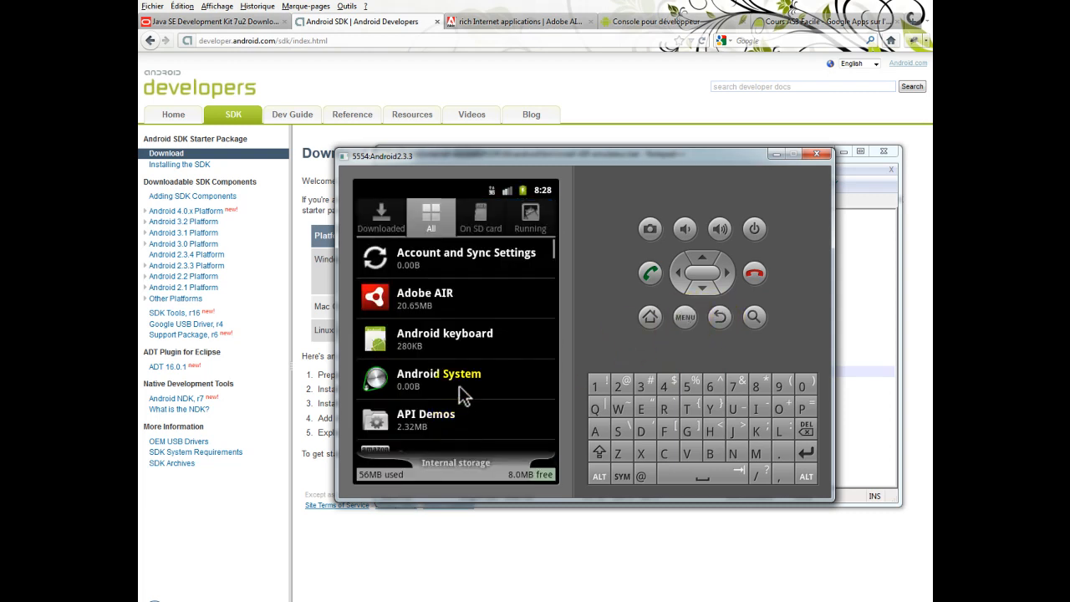
Look through the emulator's full app list around Adobe AIR, return to the home screen and minimise the emulator
click(471, 326)
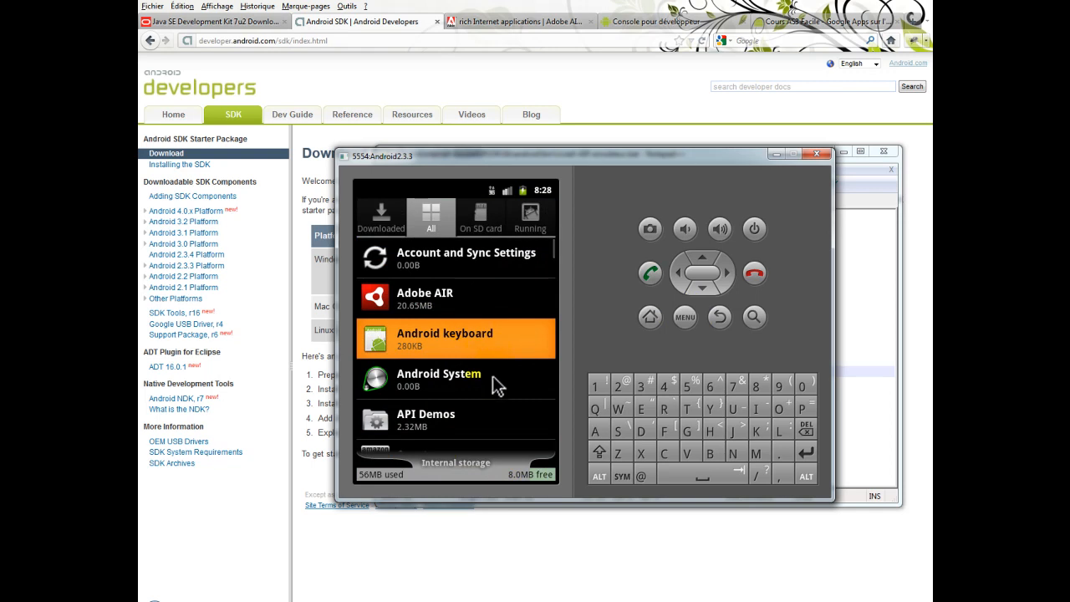
scroll(494, 382, down, 3)
scroll(493, 393, down, 3)
scroll(492, 394, up, 5)
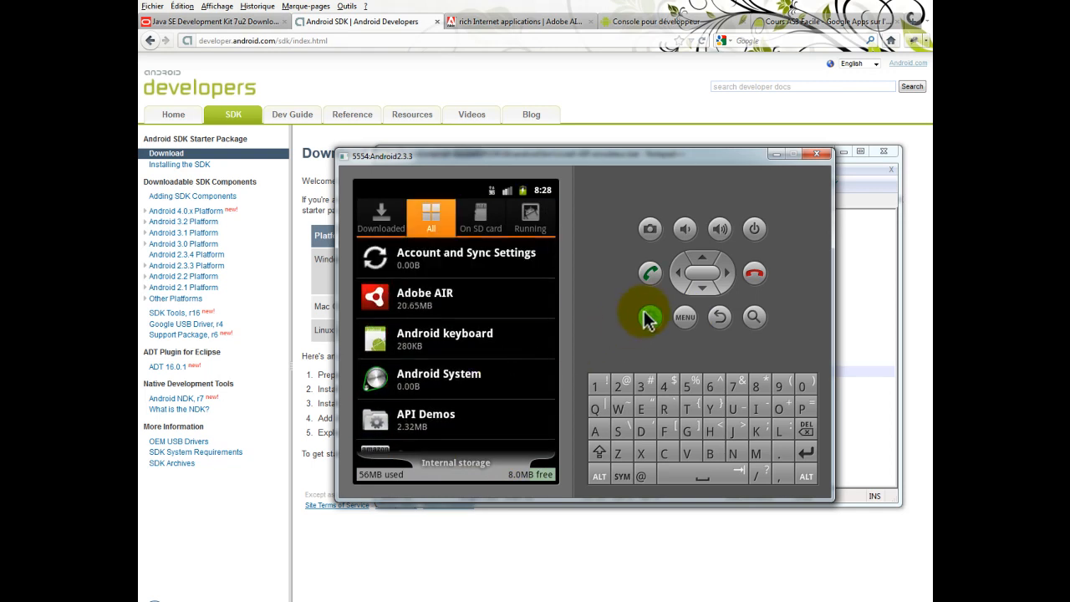
click(650, 317)
click(773, 154)
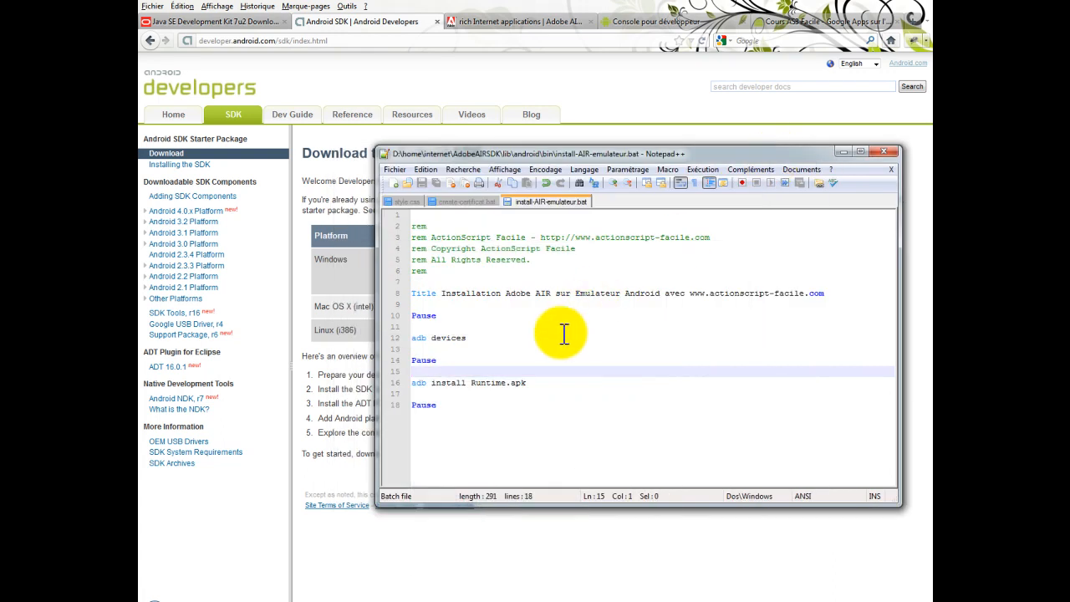
Highlight the adb devices command in install-AIR-emulateur.bat
click(501, 337)
drag(502, 338, 411, 339)
click(486, 337)
drag(486, 338, 382, 334)
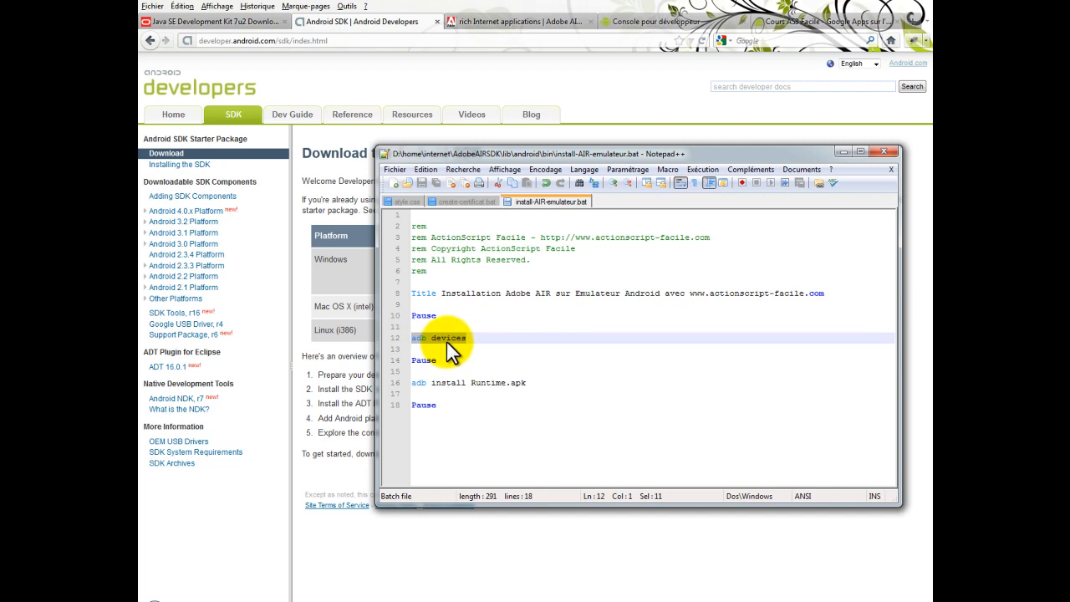
Highlight the adb install Runtime.apk command in the script, then just its Runtime.apk file name
click(539, 382)
drag(540, 382, 419, 384)
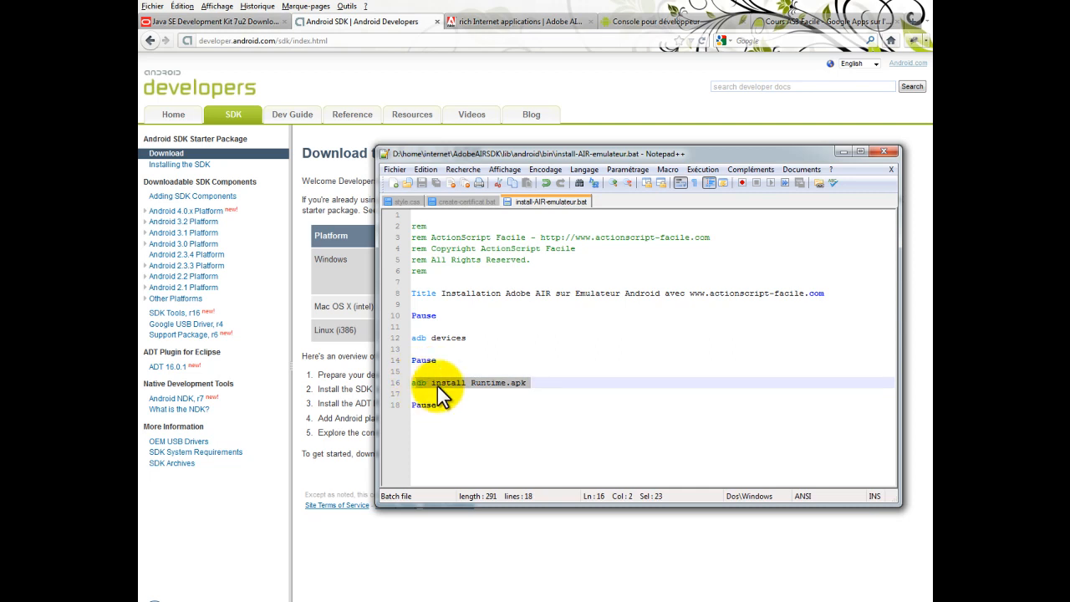
click(546, 384)
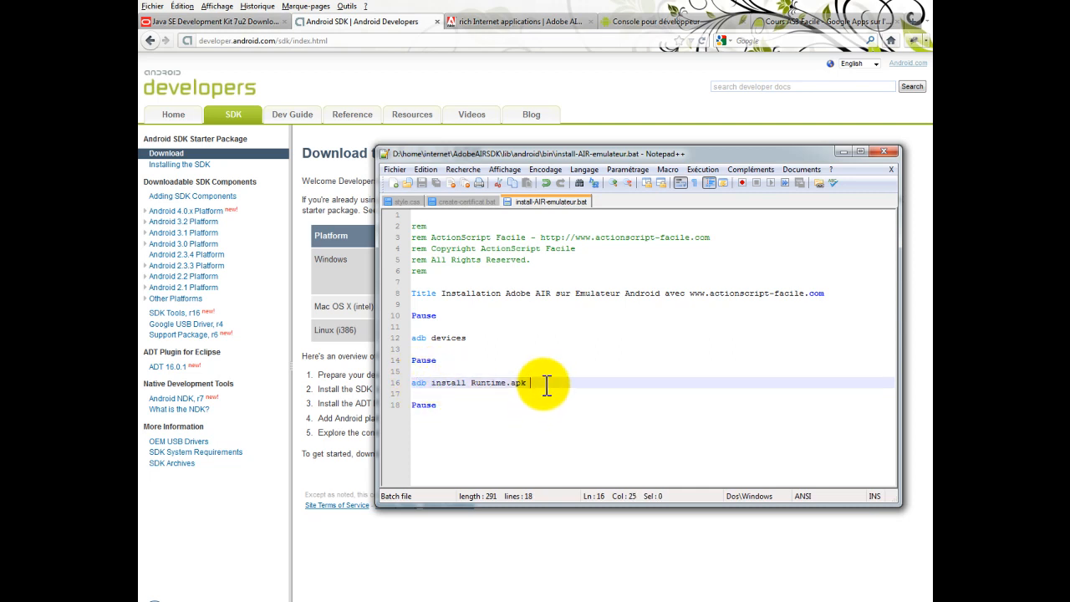
drag(546, 384, 475, 383)
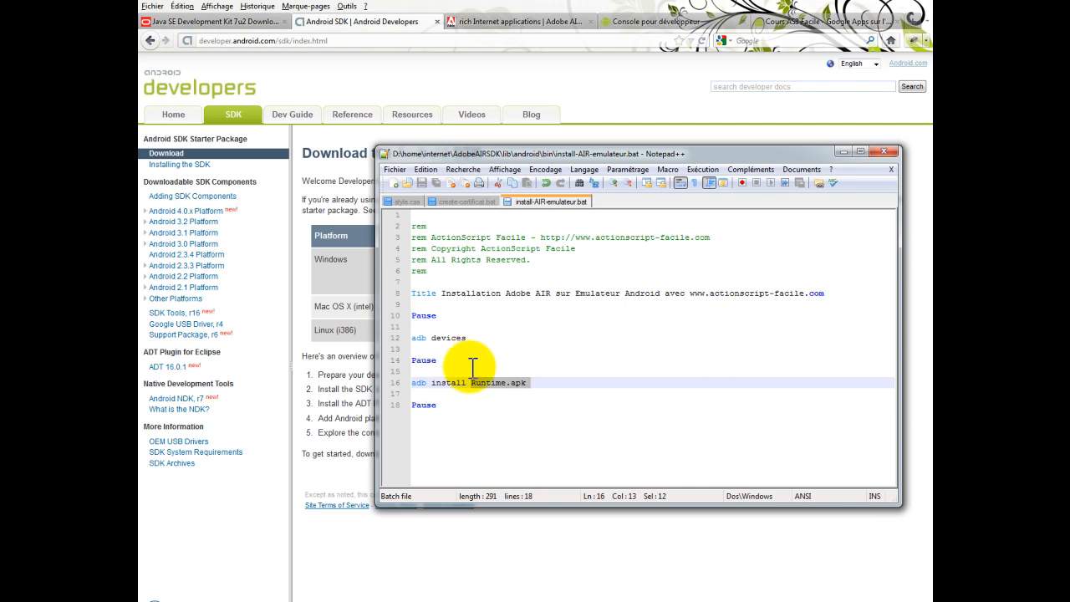
click(480, 384)
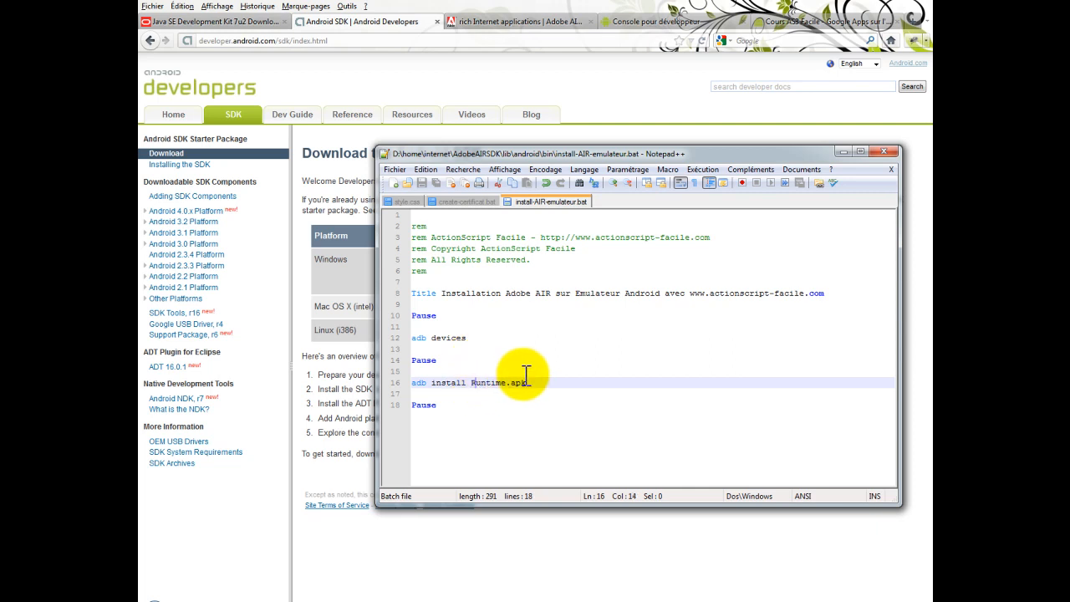
drag(535, 382, 482, 376)
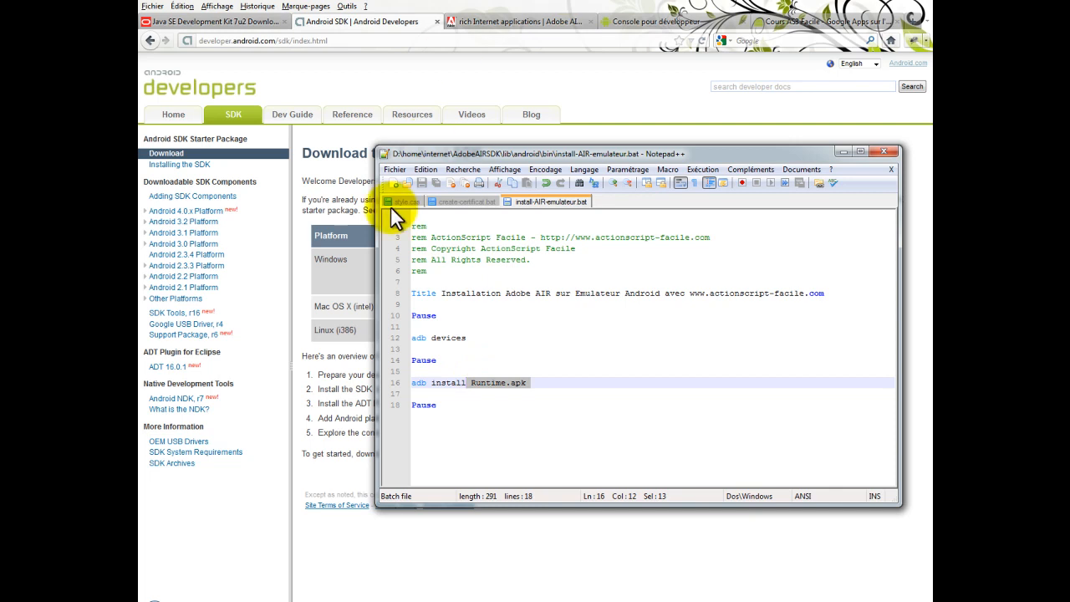
Glance at create-certificat.bat, then return to install-AIR-emulateur.bat and highlight its adb install line again
click(432, 204)
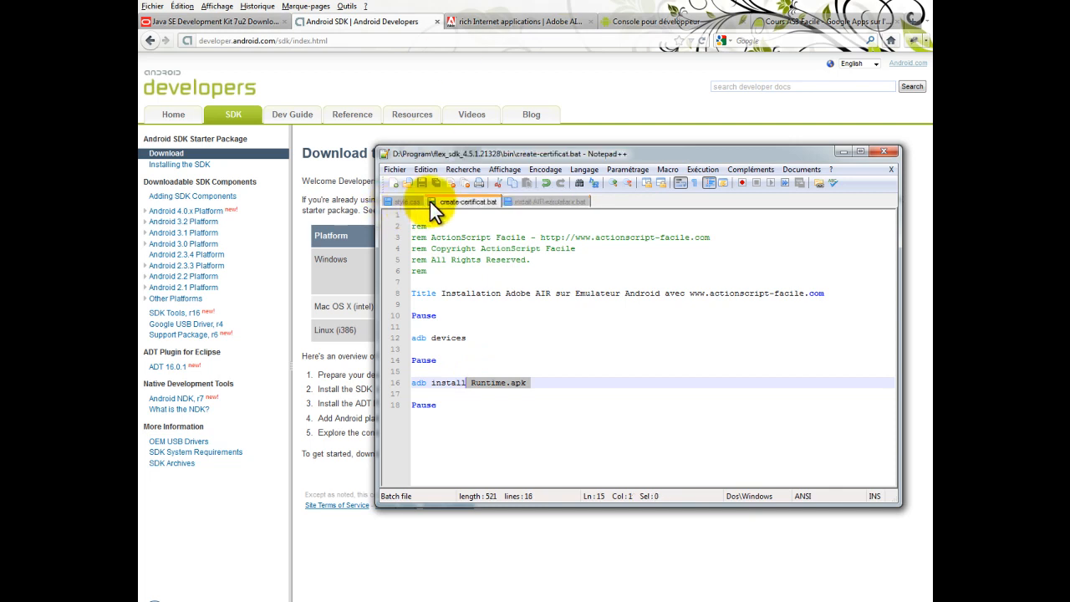
click(537, 200)
click(521, 361)
click(531, 383)
drag(532, 383, 412, 371)
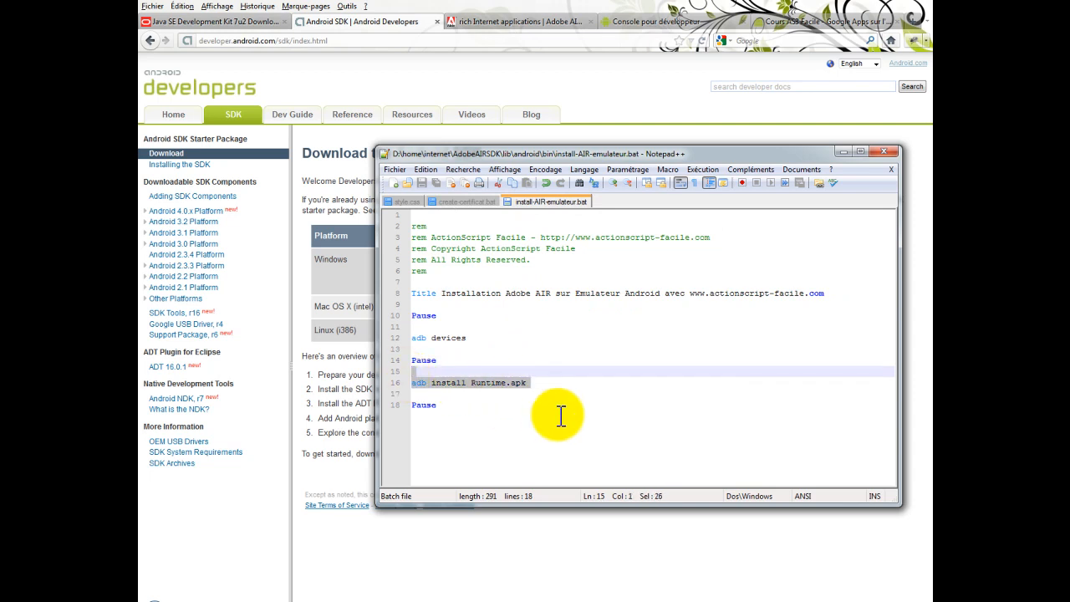
click(806, 410)
Show the AdobeAIRSDK\lib\android\bin folder, locate adb.exe and compare it with the commands in install-AIR-emulateur.bat
click(354, 500)
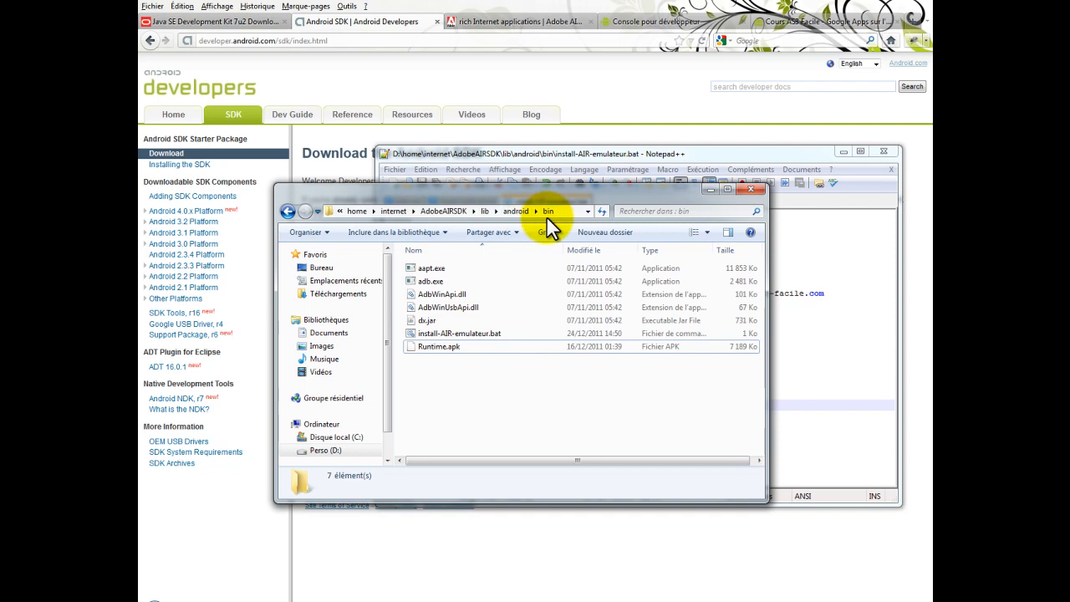
drag(600, 193, 497, 198)
click(337, 283)
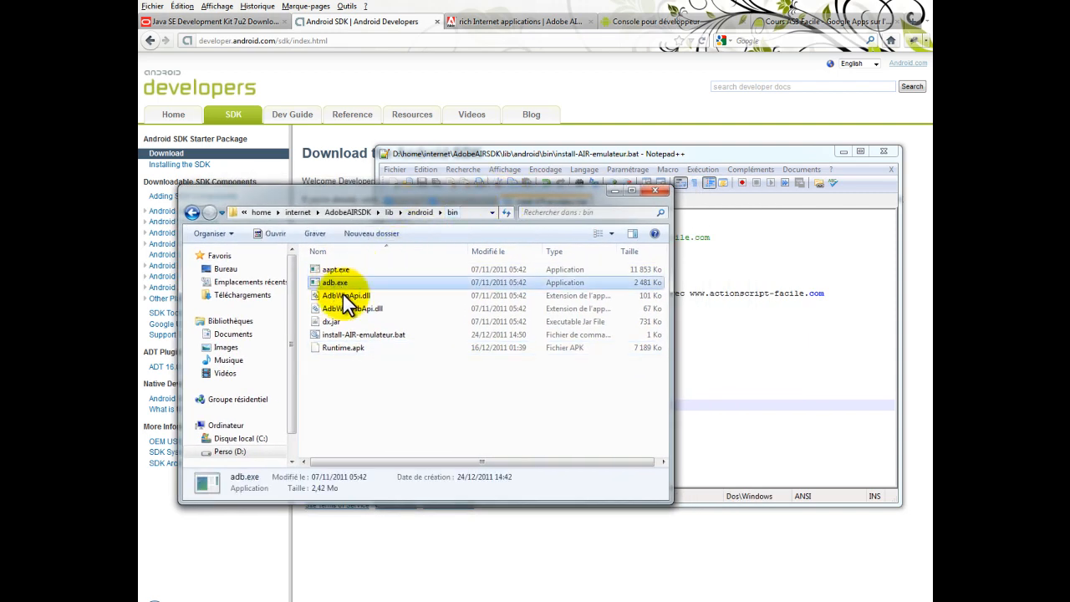
click(692, 443)
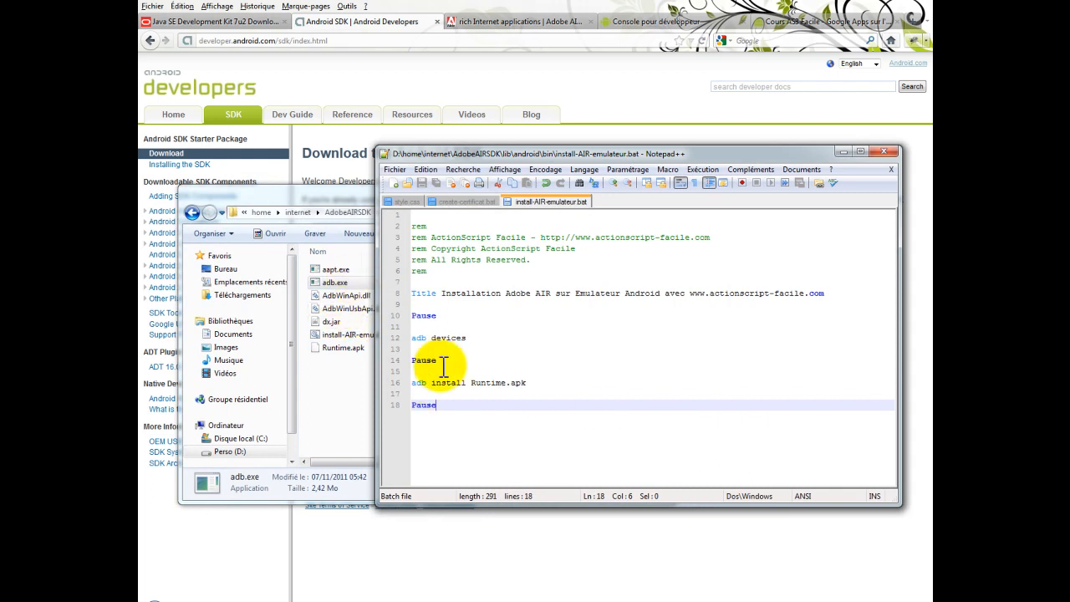
drag(508, 423, 444, 306)
Locate Runtime.apk in the AIR SDK bin folder and return to the adb install line of the script
click(351, 406)
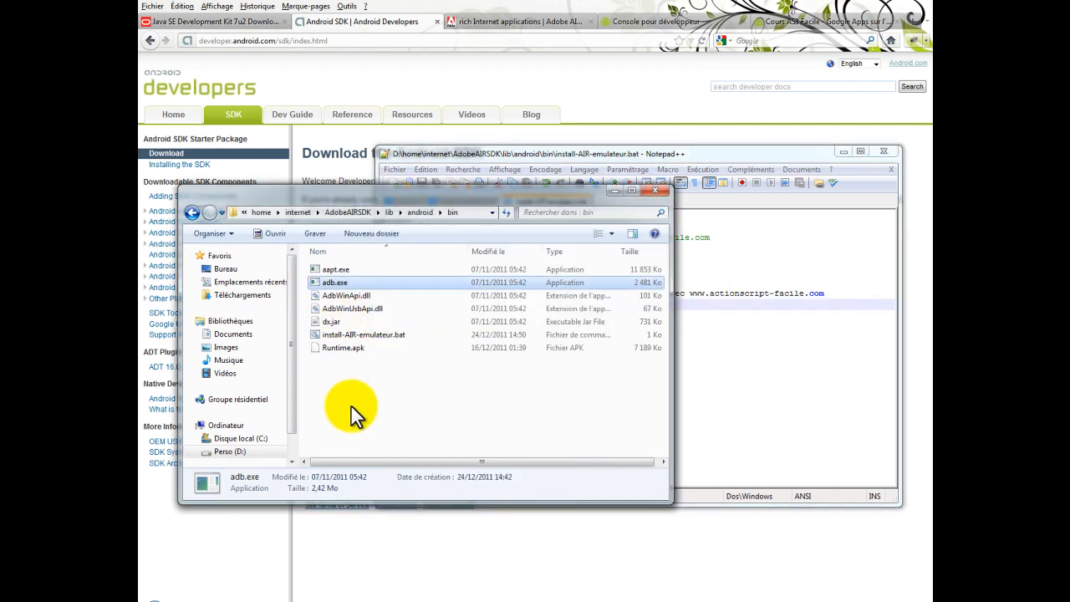
click(339, 345)
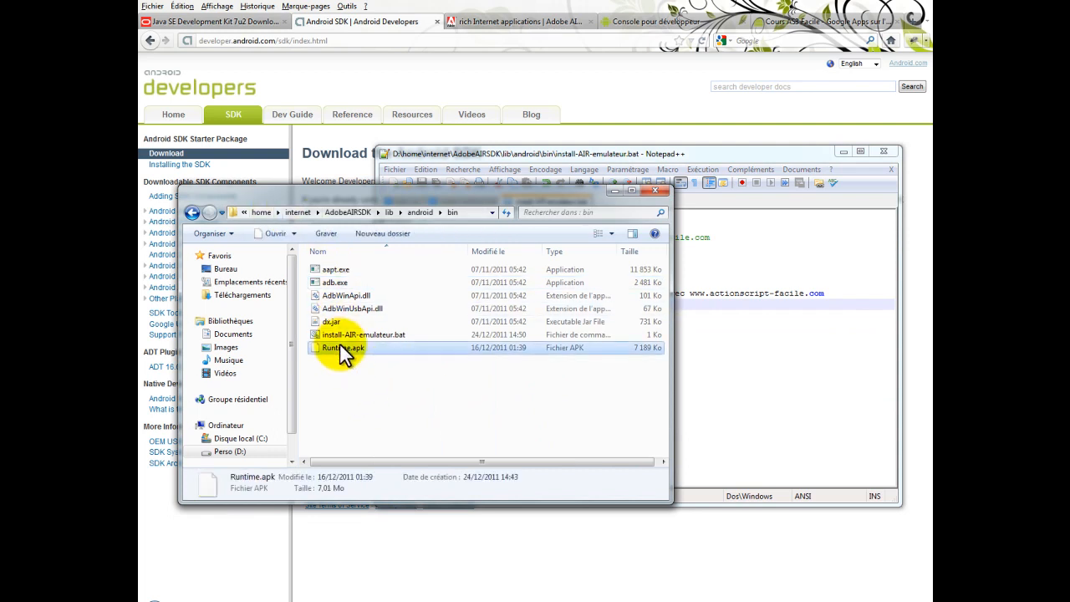
click(387, 401)
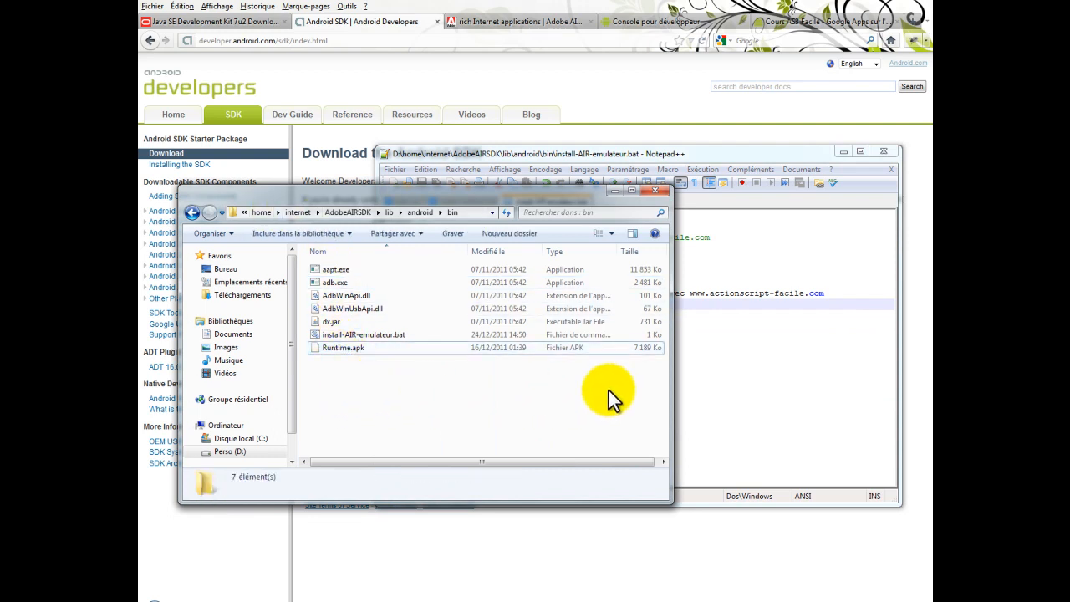
click(711, 384)
click(711, 384)
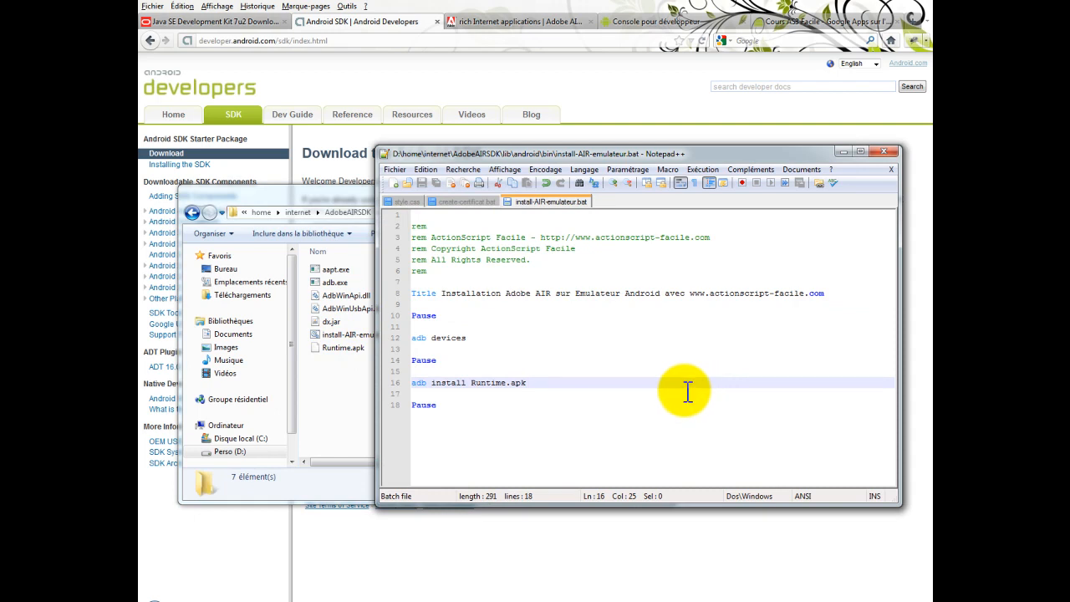
Review the adb devices and adb install output in the command prompt, check the emulator and close the prompt
click(474, 601)
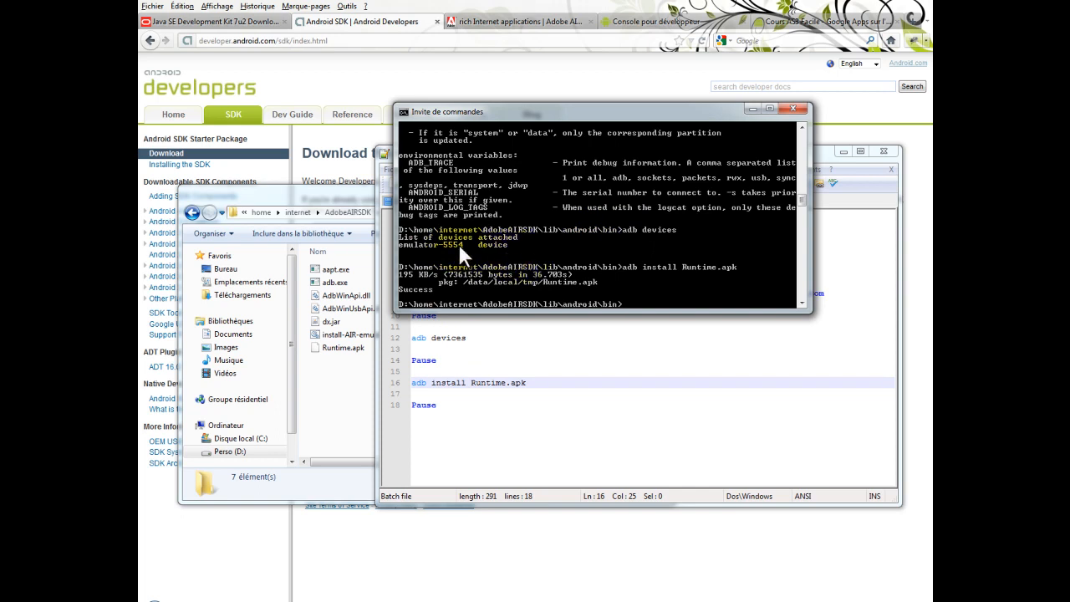
click(439, 595)
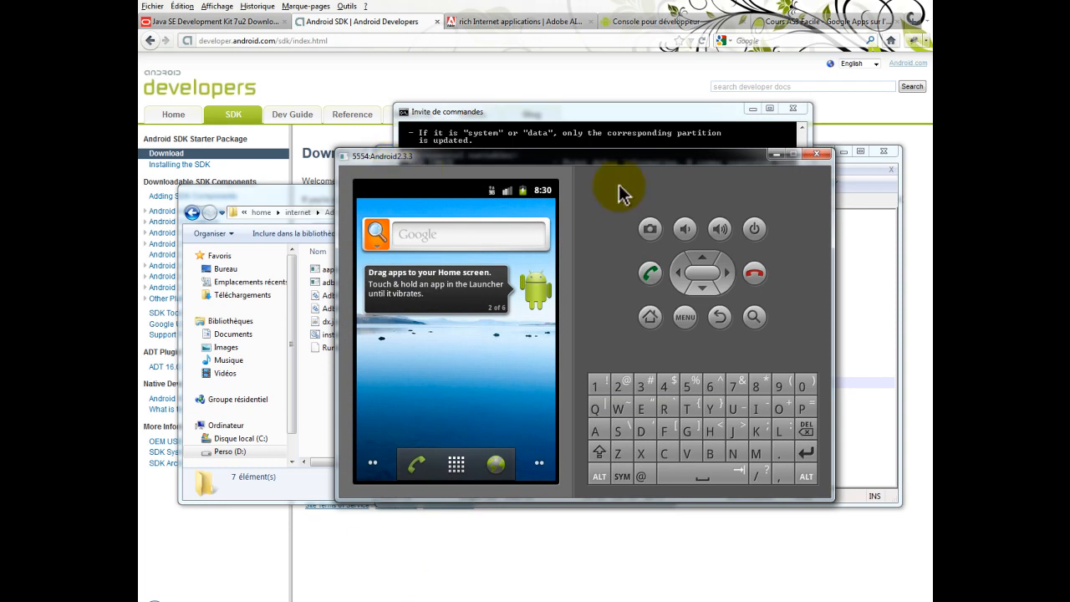
click(773, 156)
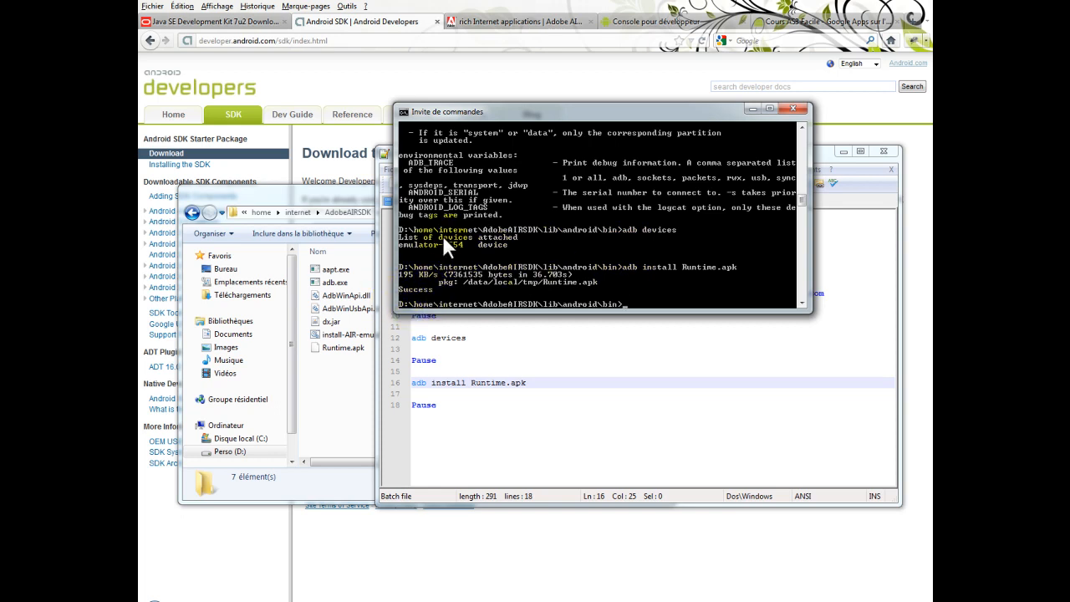
click(790, 112)
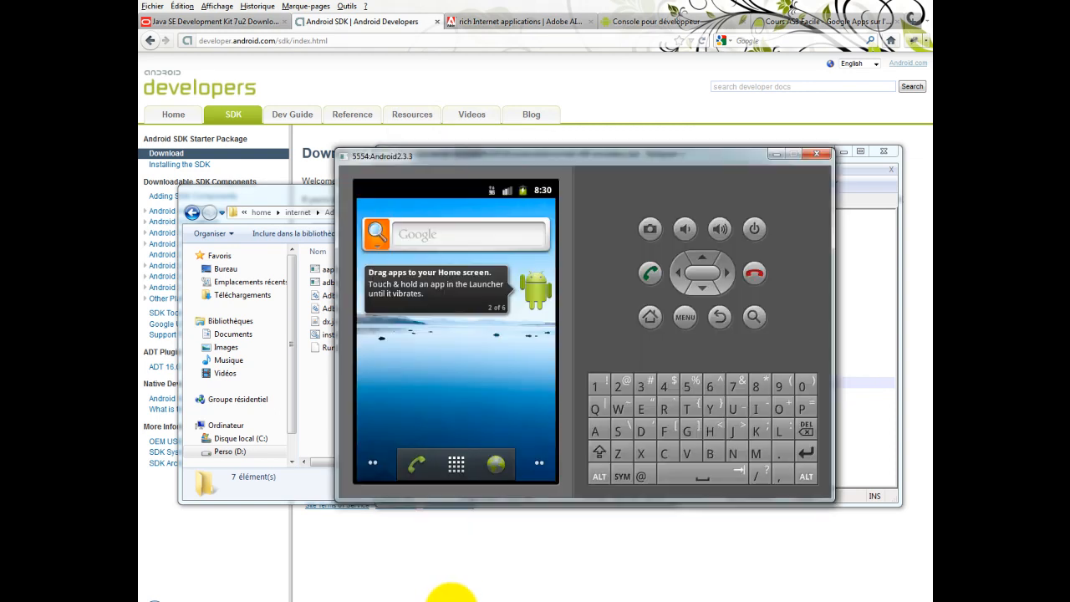
View the Adobe AIR details through the emulator's Manage apps list and return to the home screen
click(686, 318)
click(454, 418)
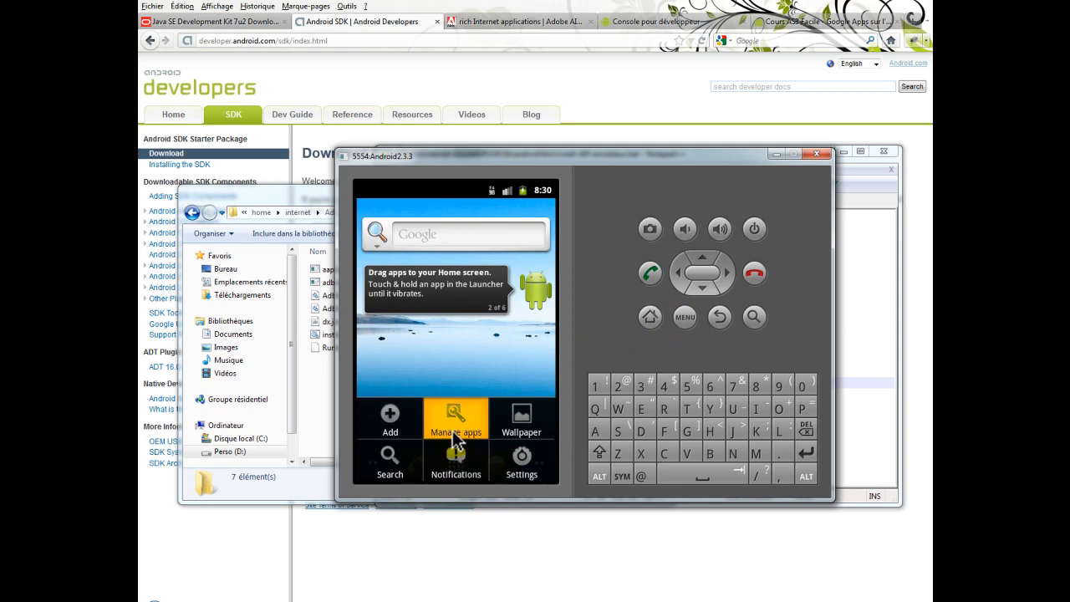
click(474, 291)
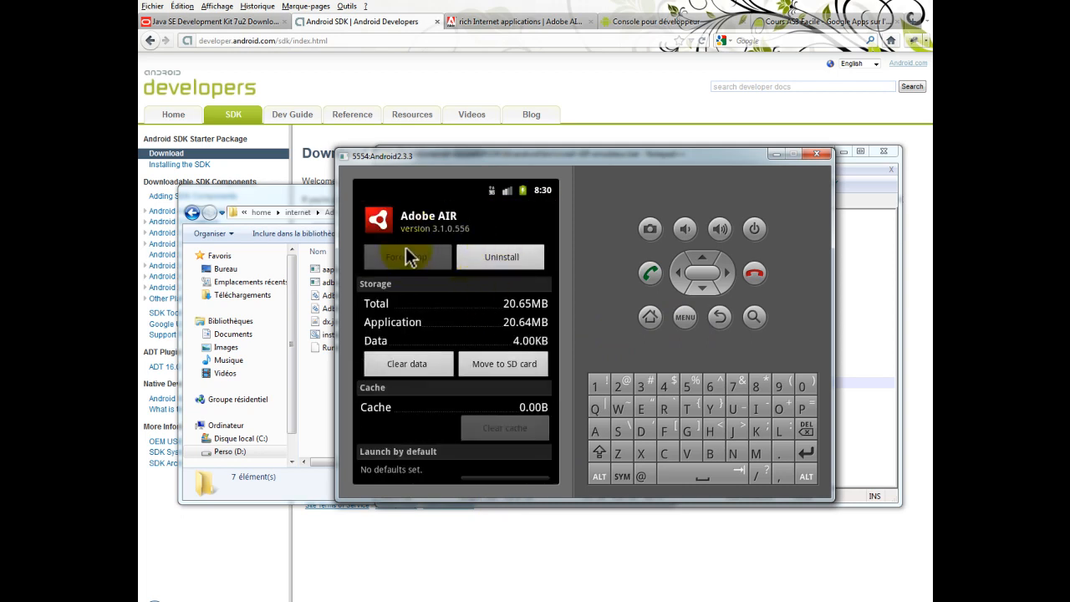
click(650, 318)
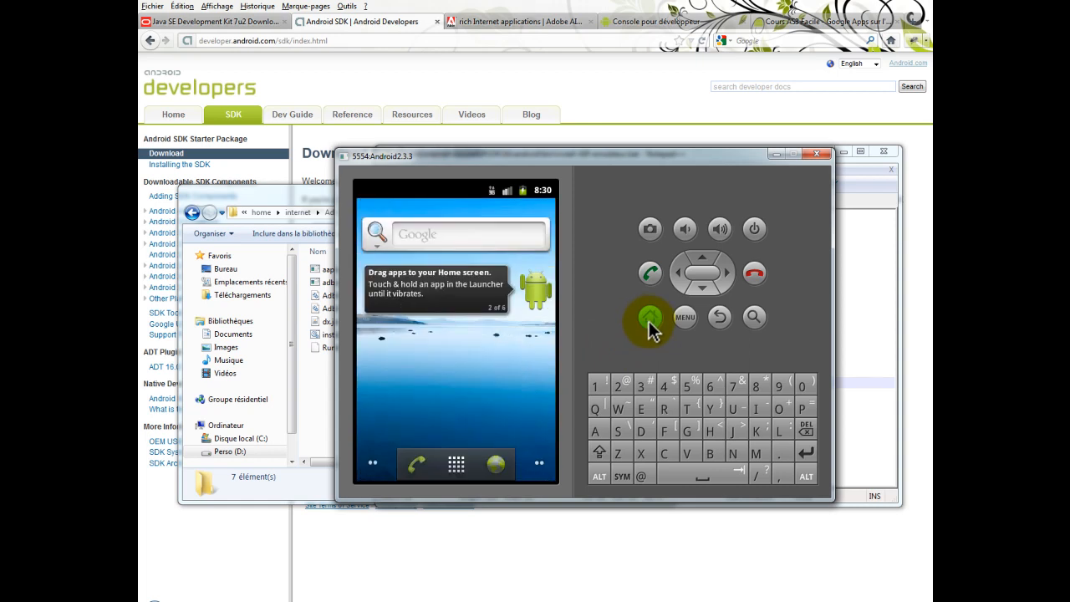
Minimise the emulator, the Notepad++ window and the bin folder window
click(770, 153)
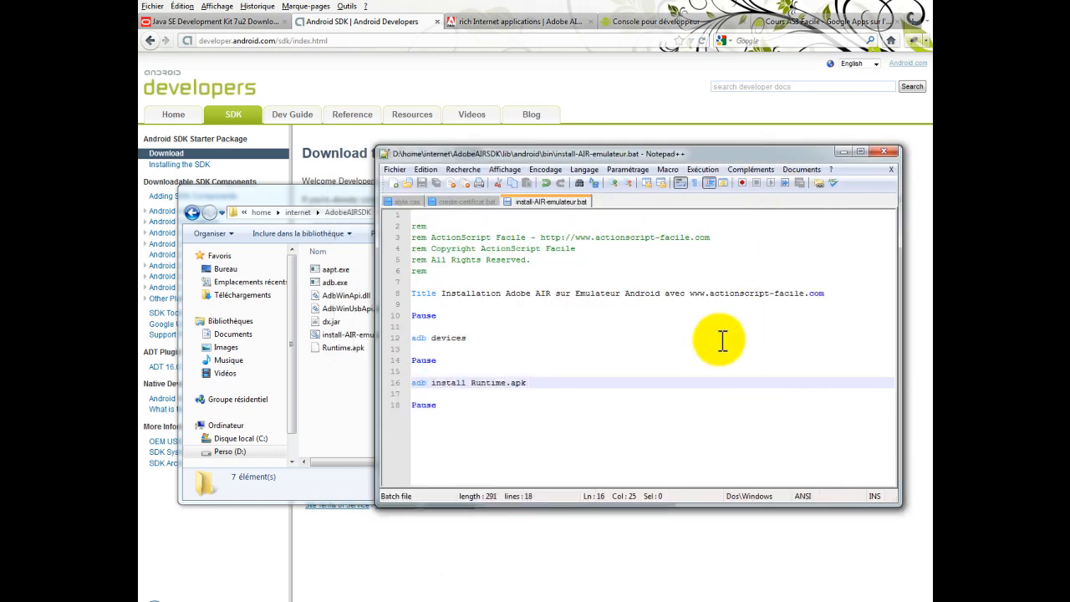
click(842, 153)
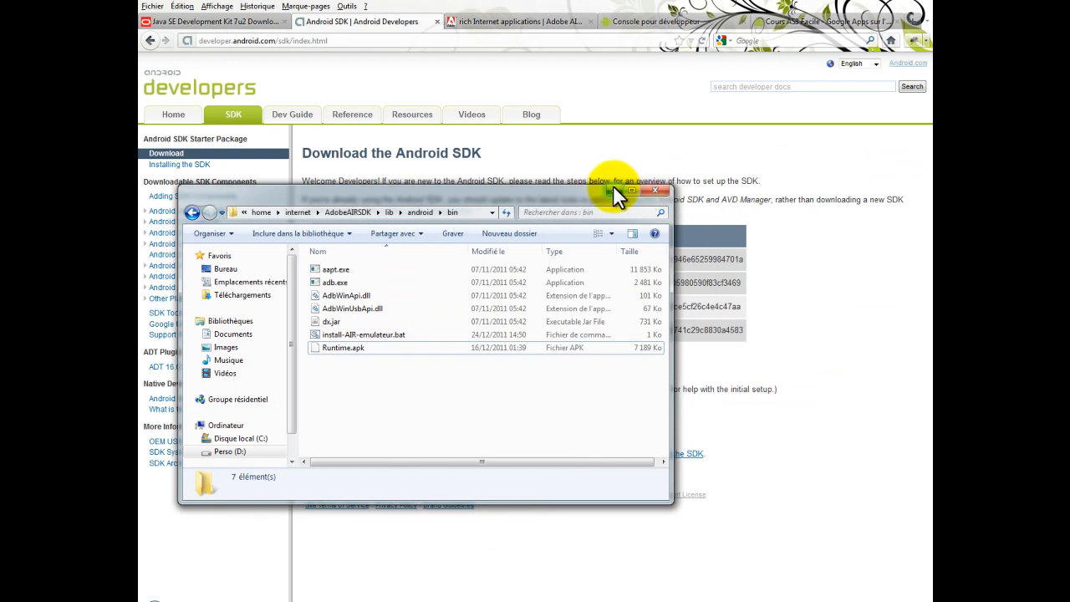
click(613, 187)
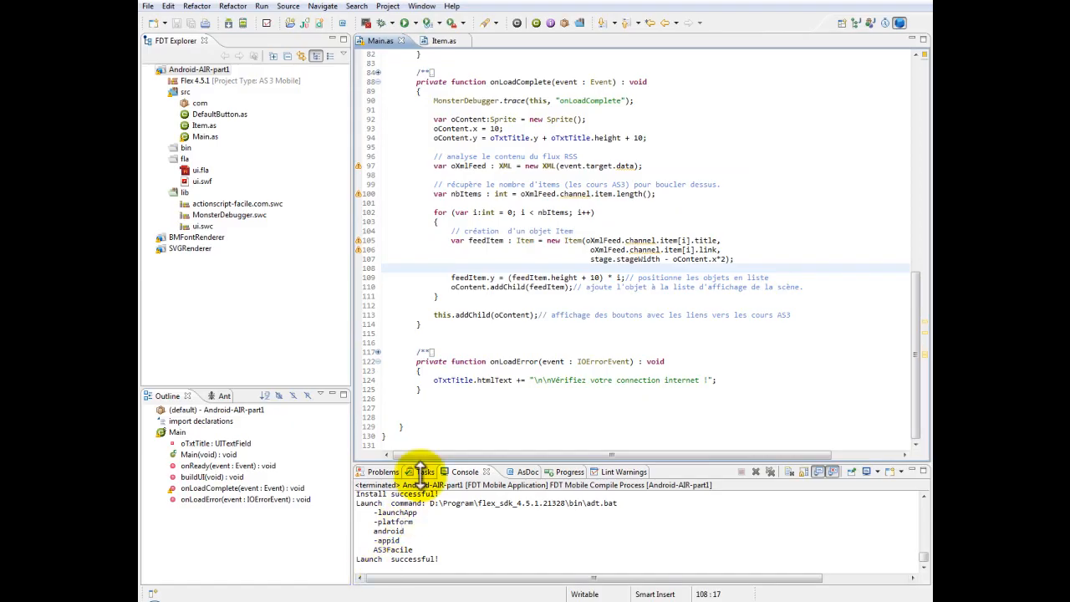
In FDT, start a new project from the Mobile AS3 template and keep Android as its target platform
right_click(290, 365)
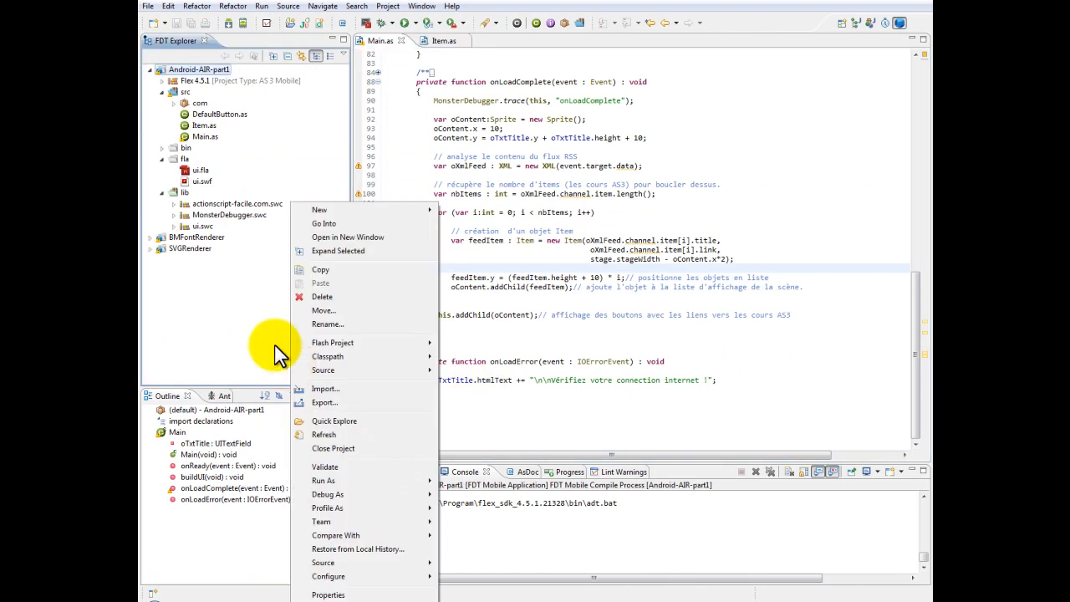
mouse_move(421, 210)
click(454, 210)
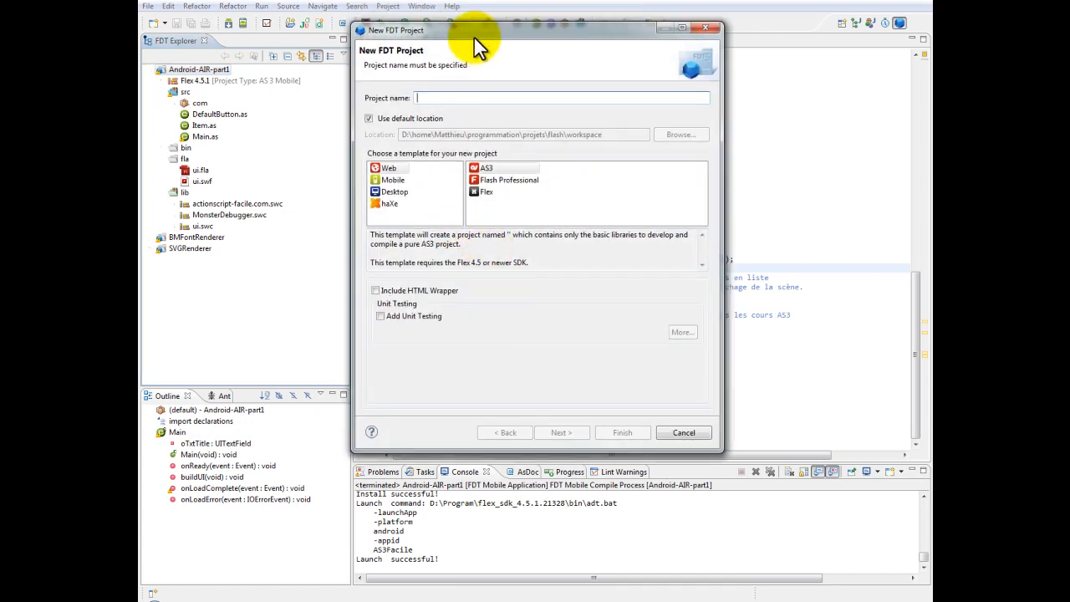
click(392, 204)
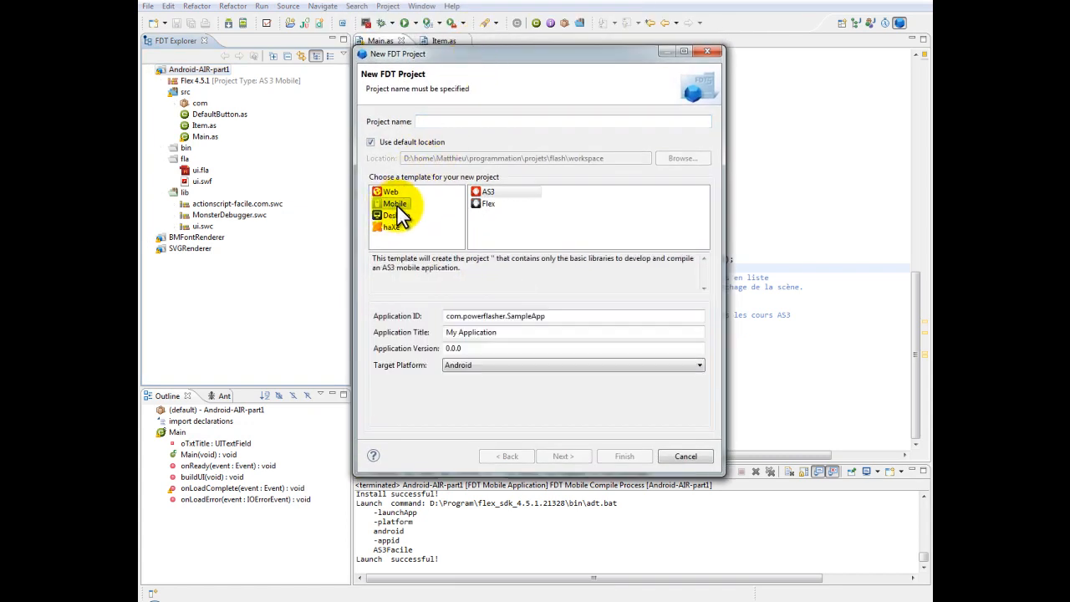
click(393, 192)
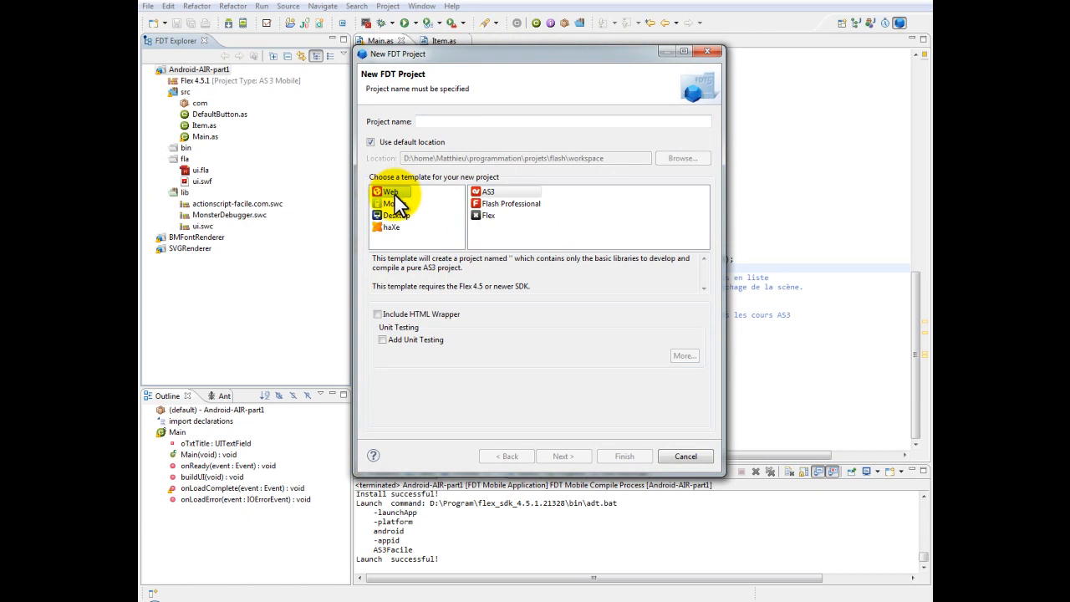
click(394, 203)
click(481, 194)
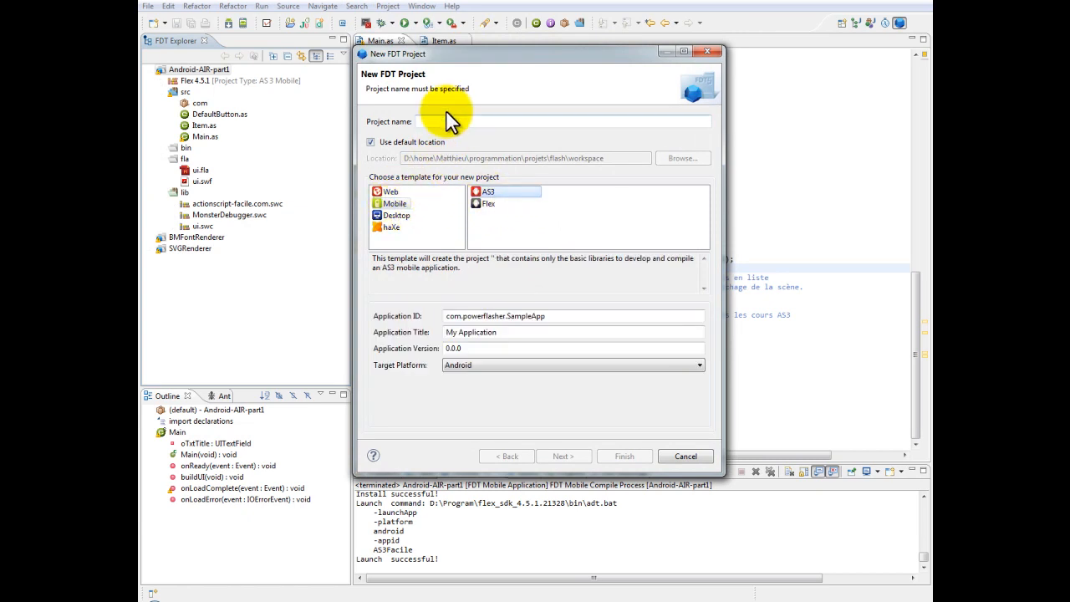
click(484, 365)
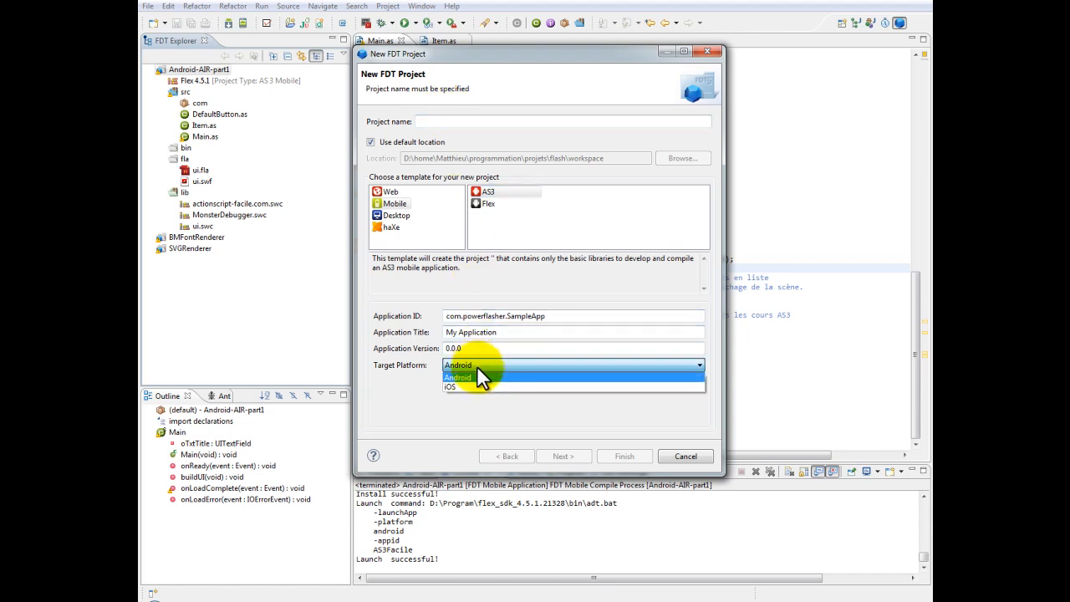
click(476, 366)
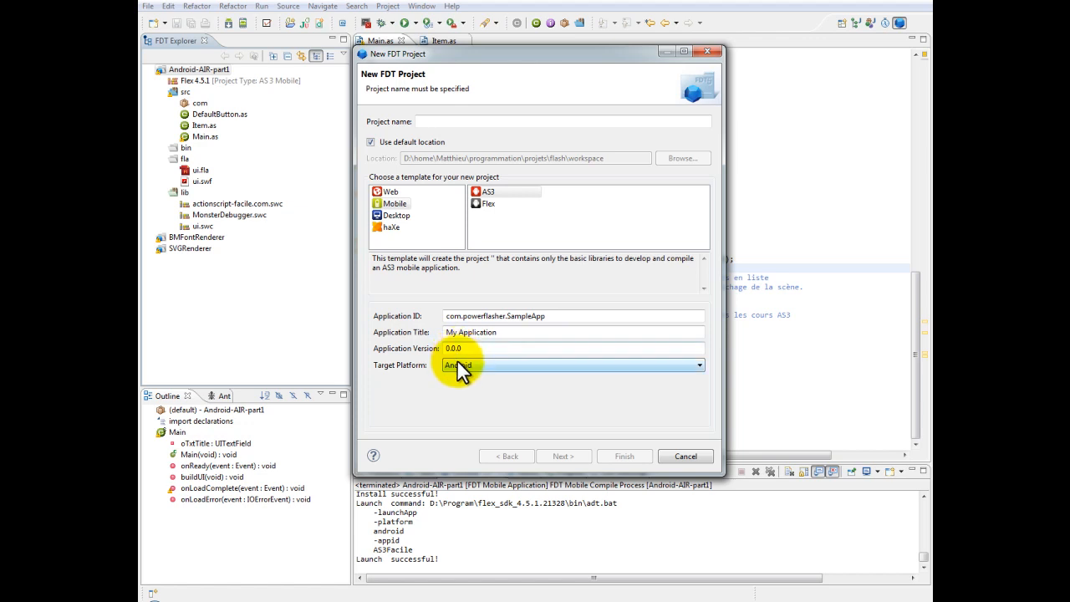
click(508, 123)
text(gdfgfd)
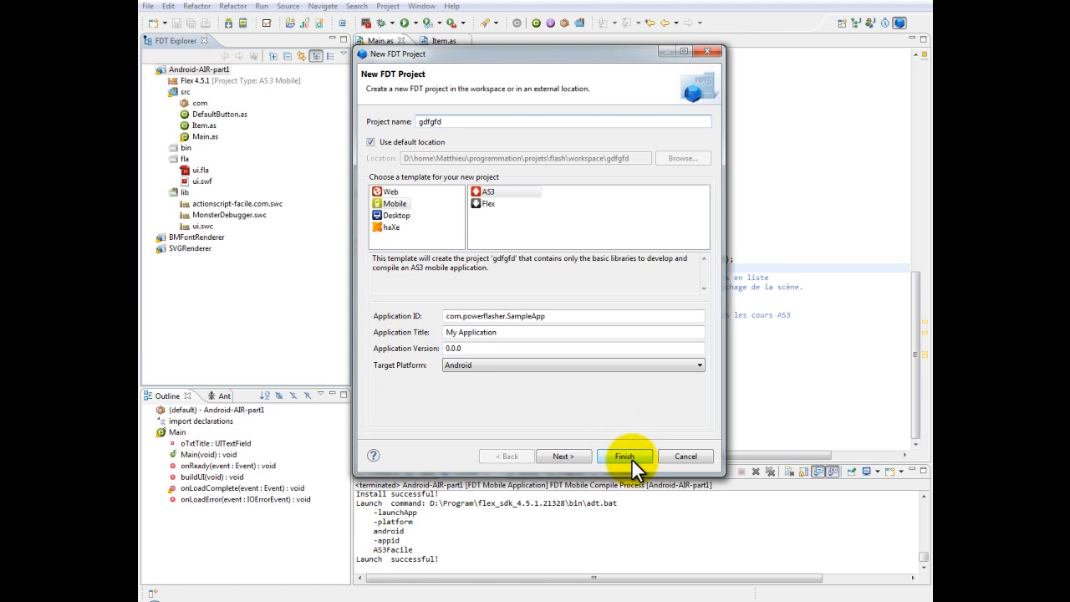
click(665, 456)
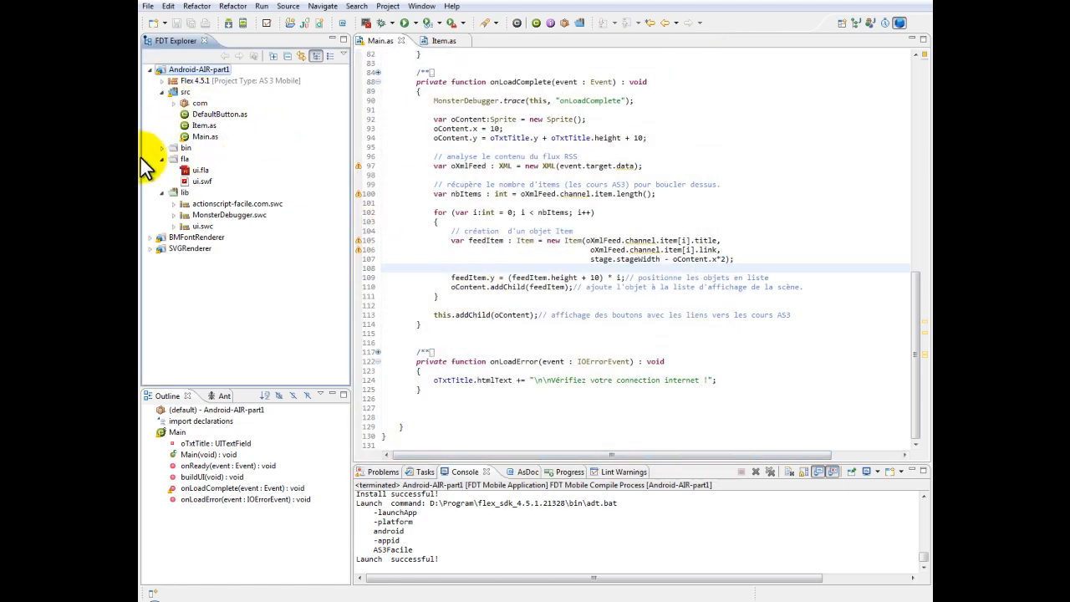
Review the Main.as code from its beginning and highlight the RSS feed address in the URLRequest call
click(475, 194)
scroll(502, 303, up, 15)
scroll(501, 301, up, 4)
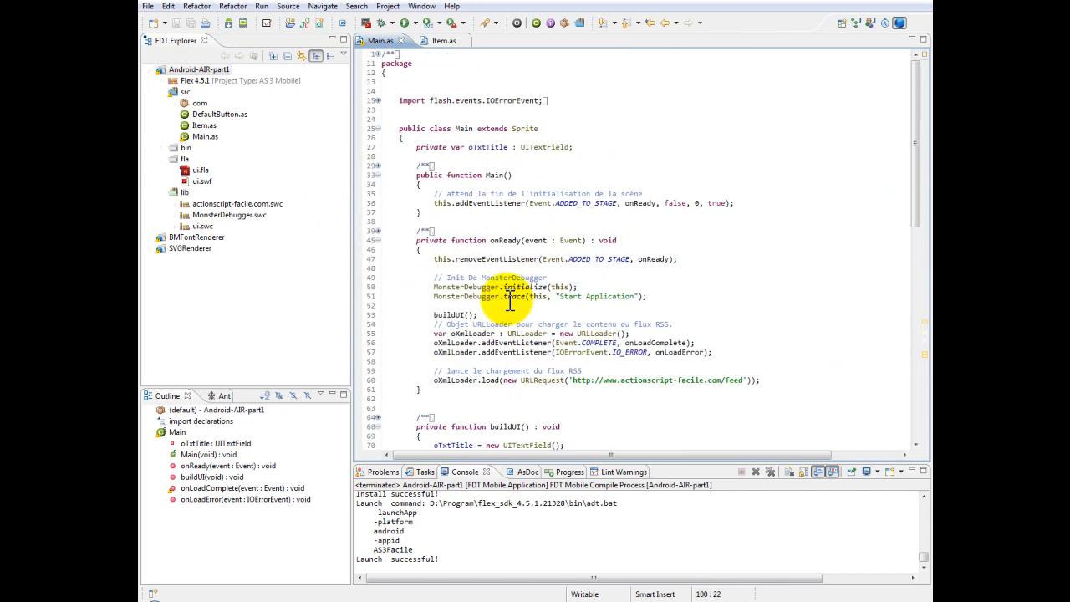
drag(761, 380, 621, 382)
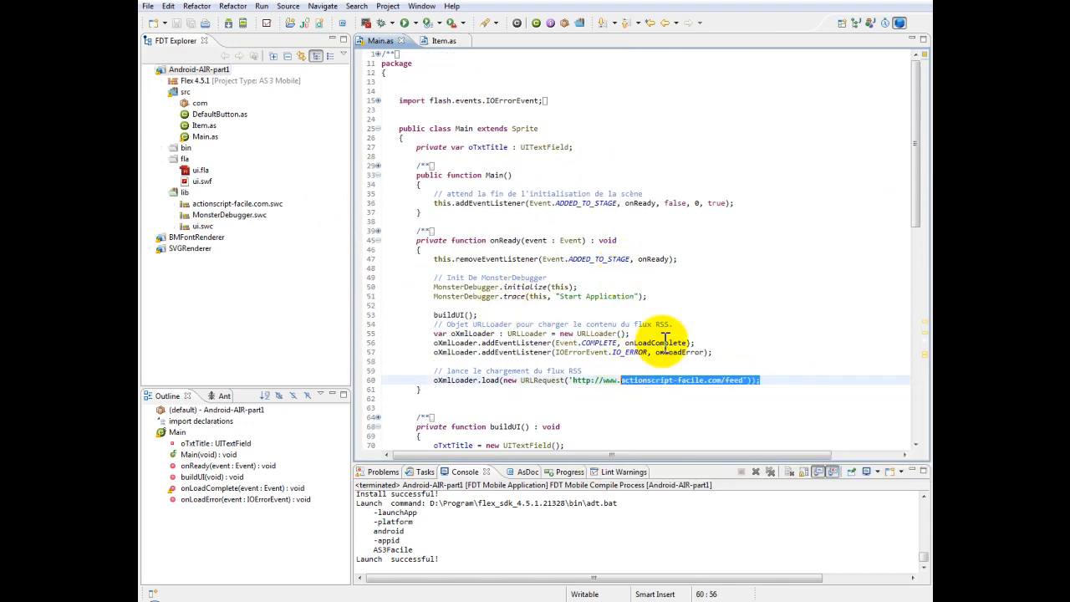
Open the run configurations and examine the main class, target platform and launch method of the Android-AIR-part1 mobile application
click(411, 23)
click(431, 134)
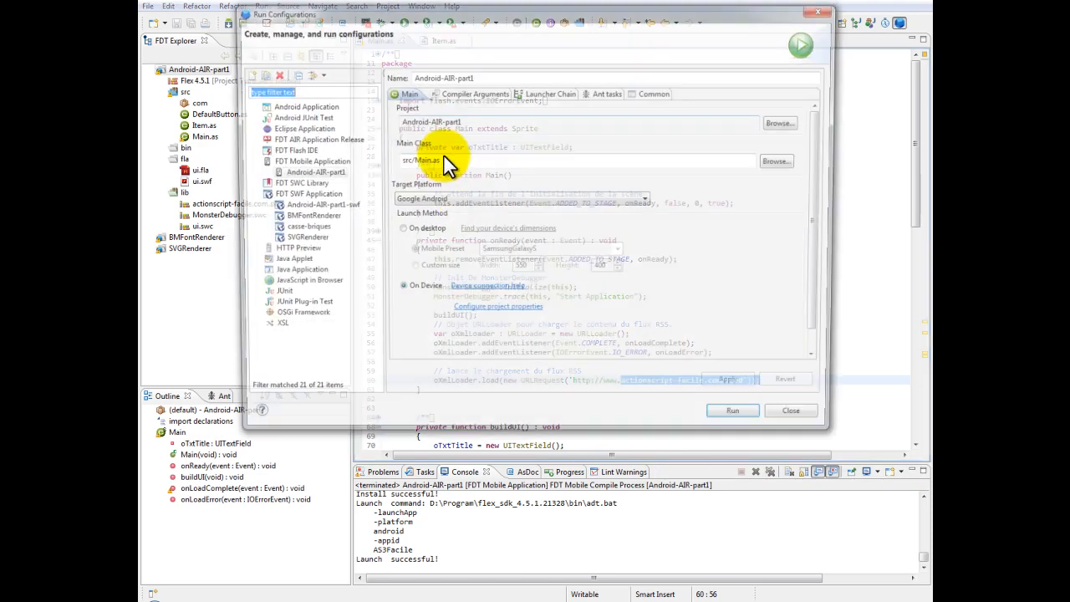
click(302, 162)
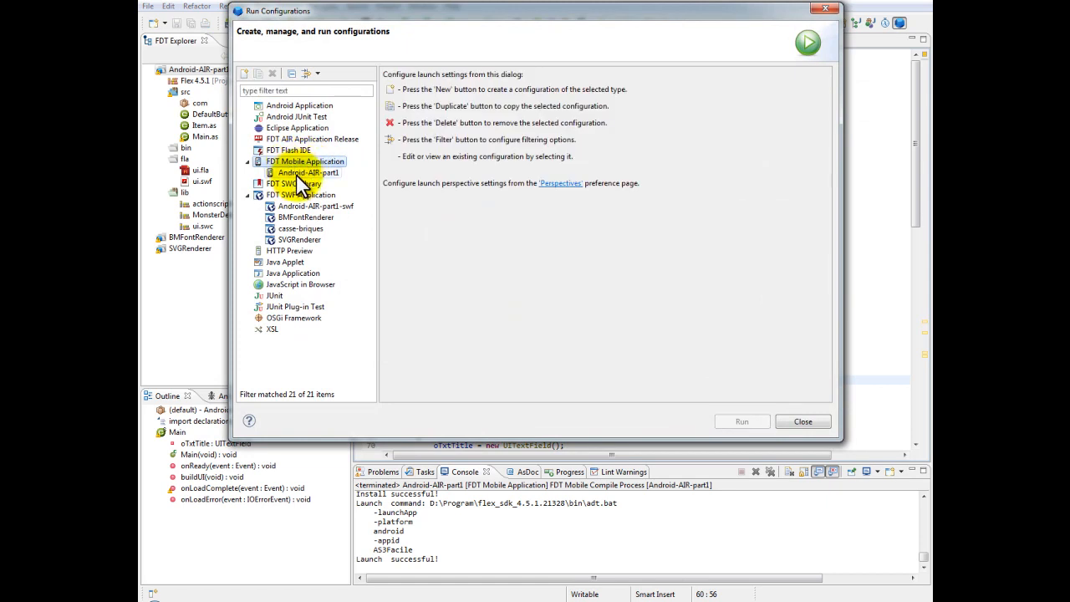
click(295, 174)
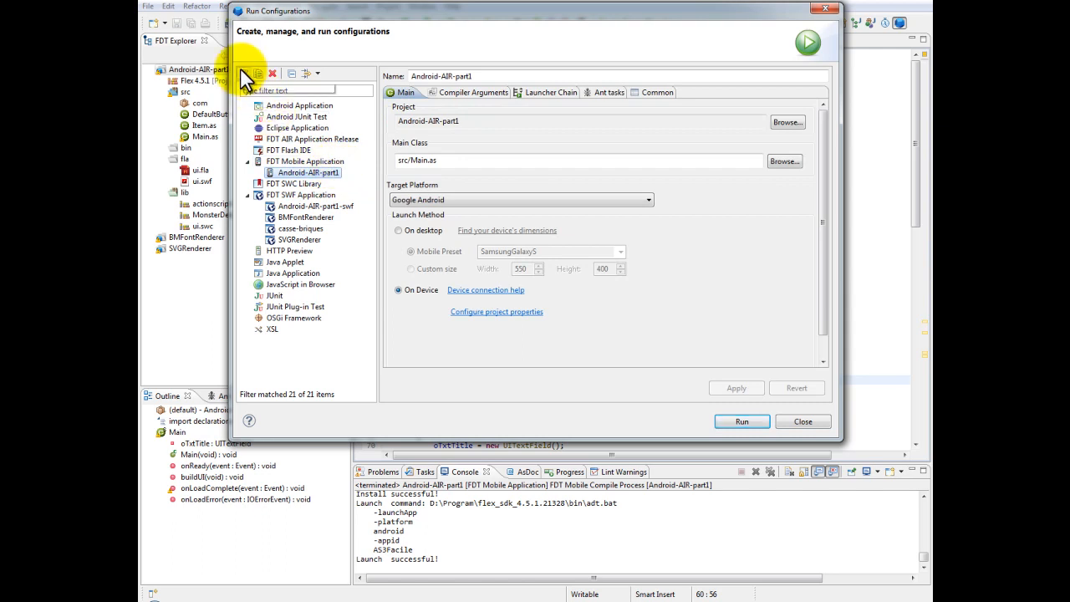
click(480, 163)
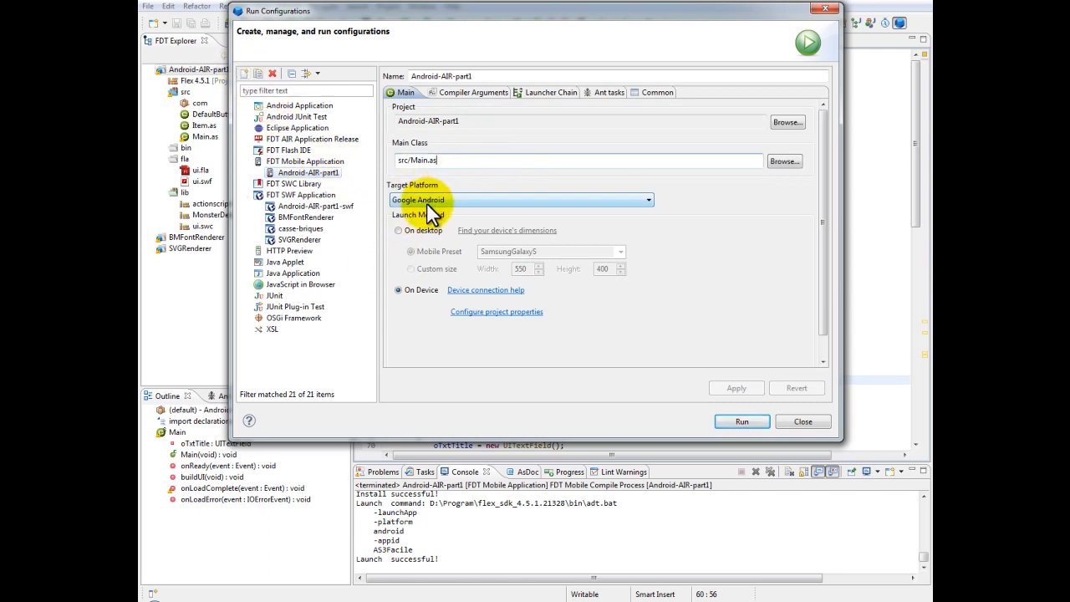
click(408, 289)
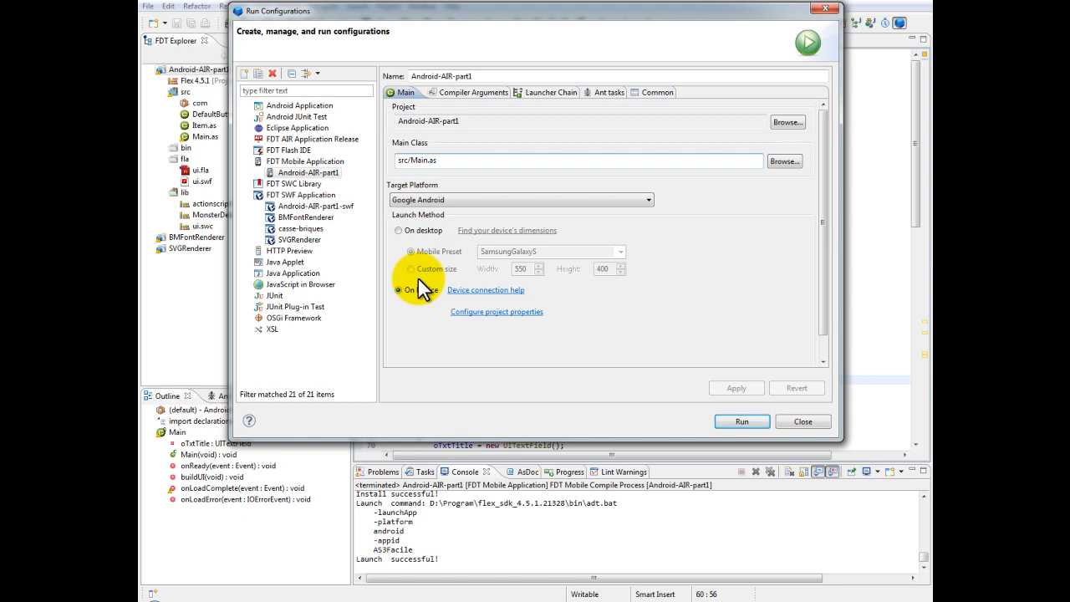
Examine the project-specific compiler arguments of the Android-AIR-part1 configuration and close the compiler properties
click(458, 95)
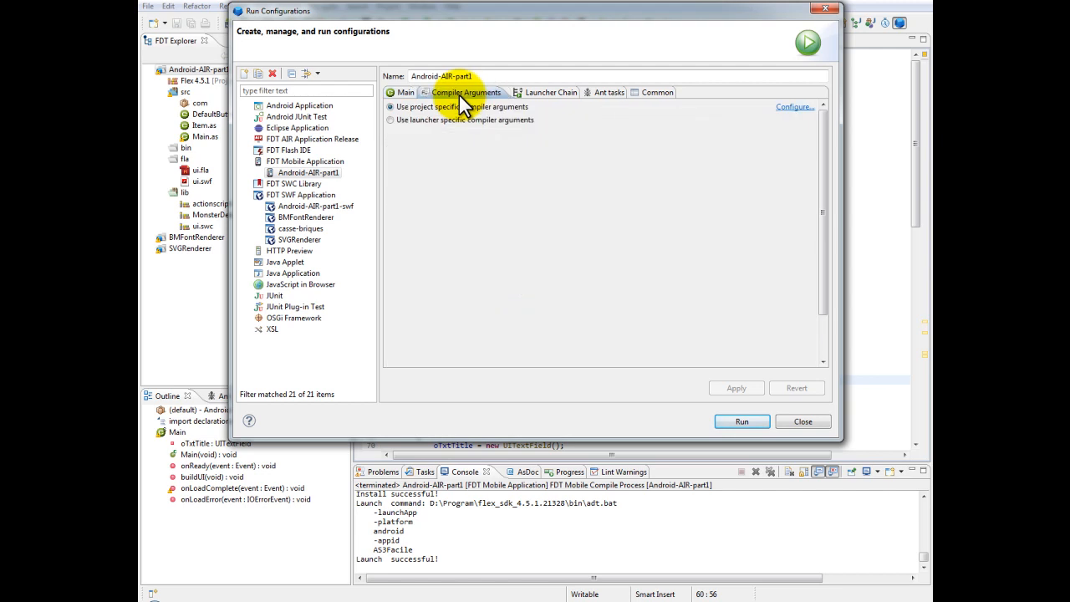
click(794, 108)
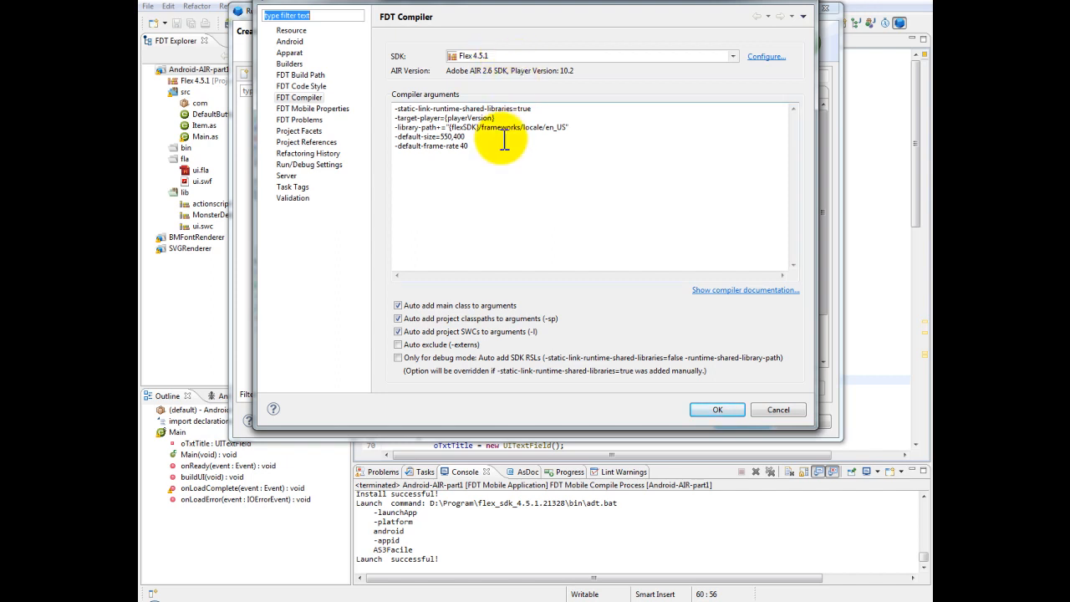
drag(474, 151, 354, 134)
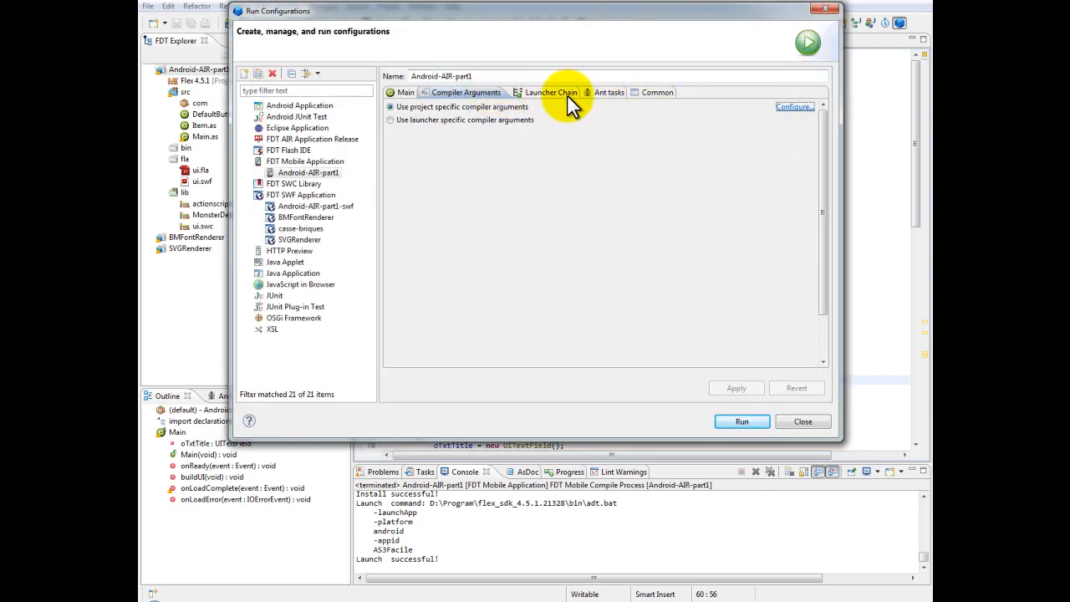
From the configuration's On Device launch settings, open the project's Android properties and examine the application descriptor and SWF file name
click(403, 92)
click(414, 292)
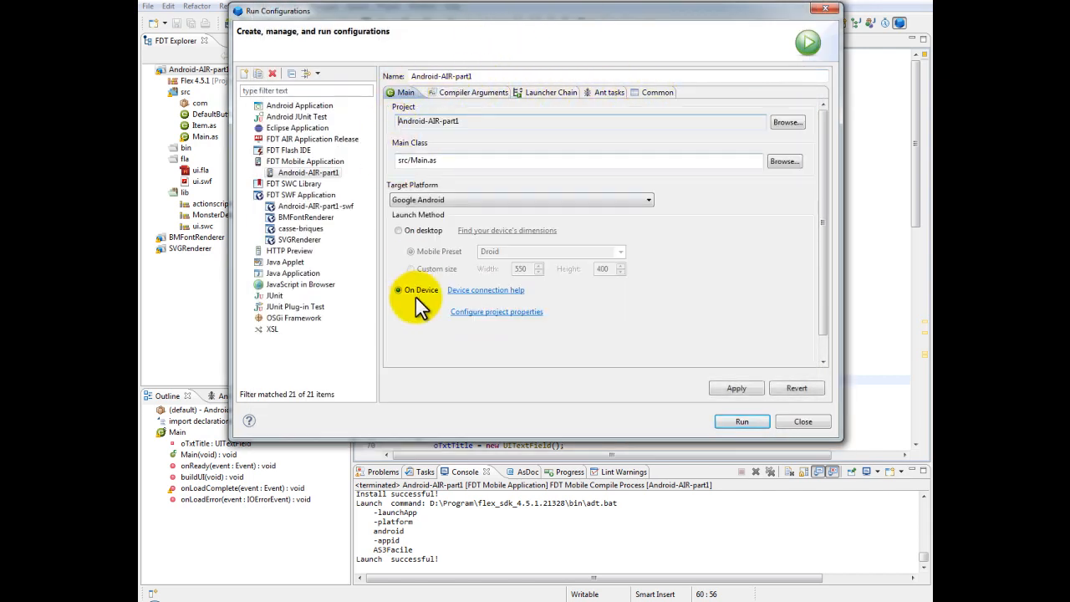
click(528, 314)
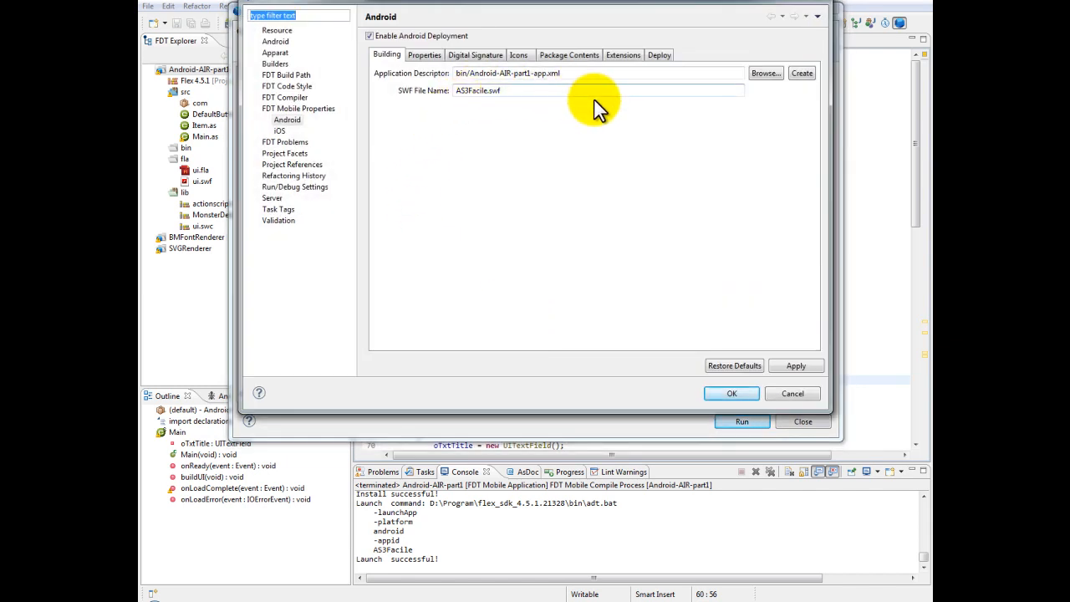
drag(571, 76, 474, 73)
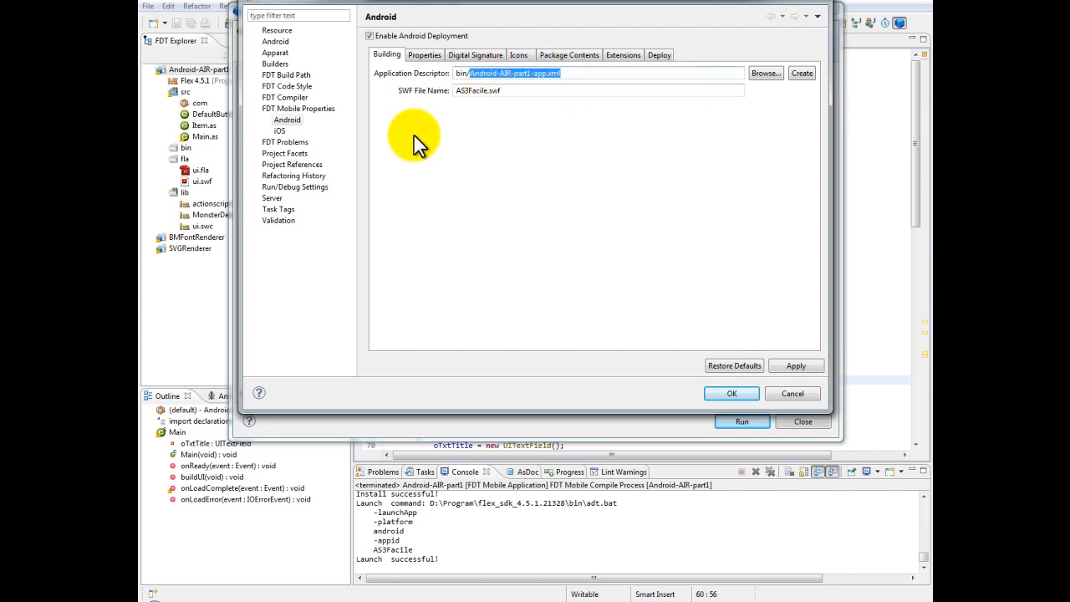
Review the application's name, ID, version and permissions, and examine the certificate file used for its digital signature
click(431, 57)
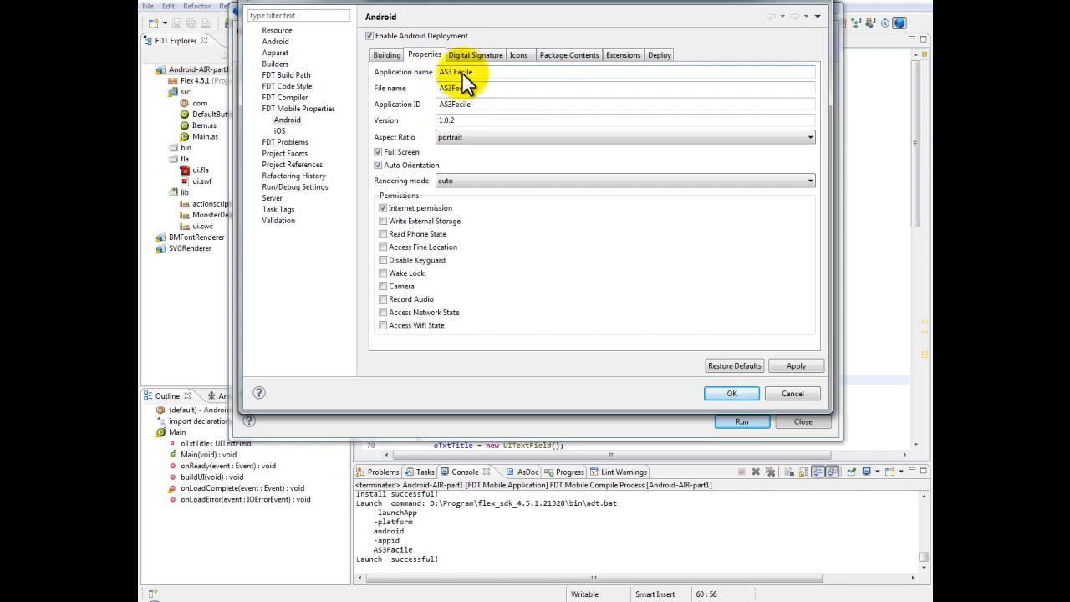
click(470, 119)
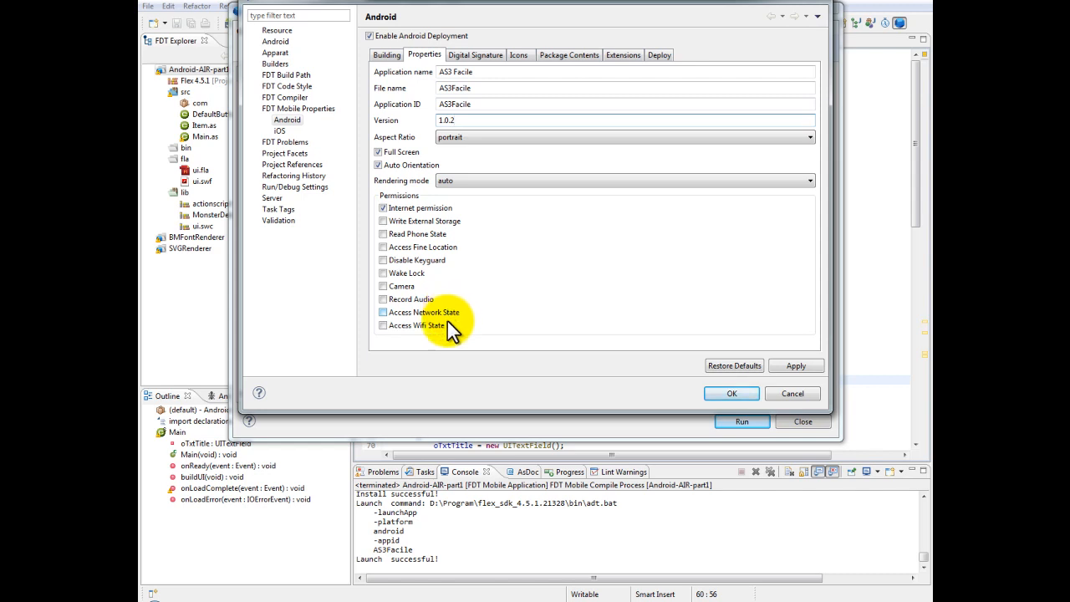
click(483, 54)
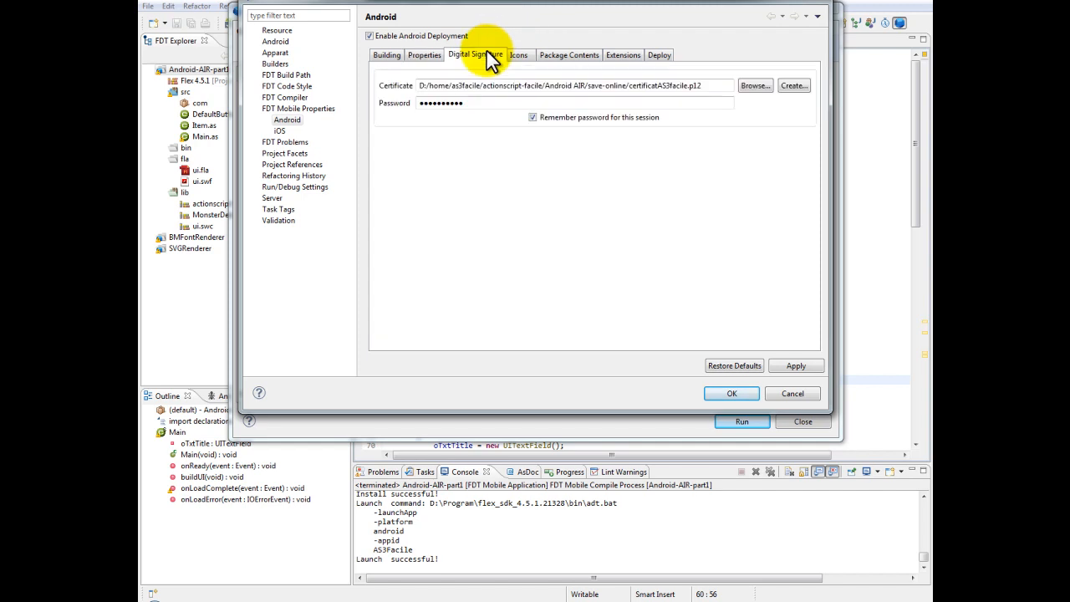
drag(709, 85, 629, 86)
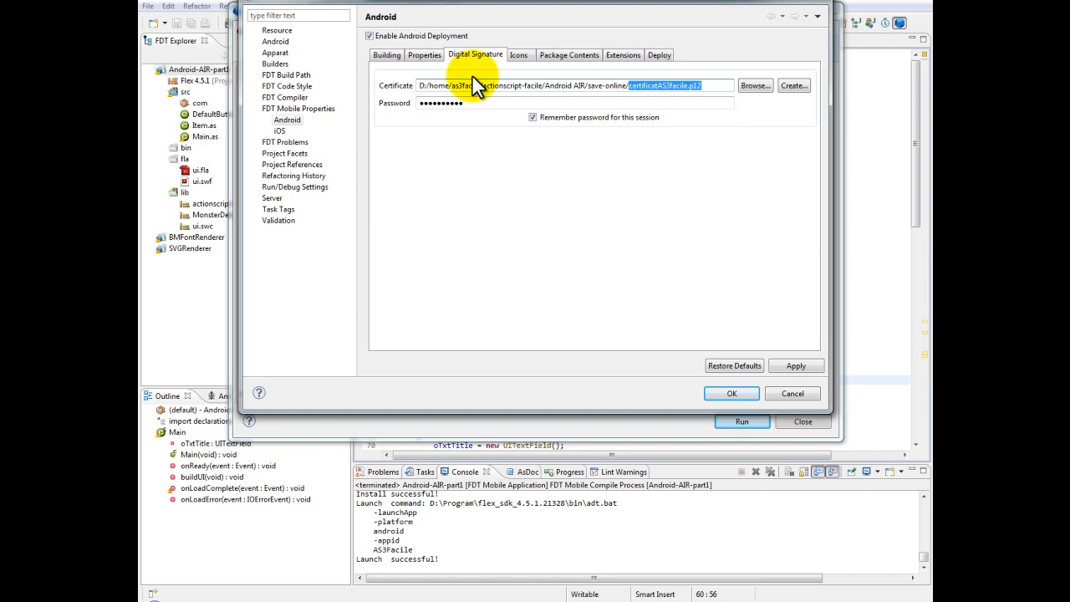
Preview the application's 36x36, 48x48 and 72x72 icons one after another
click(519, 57)
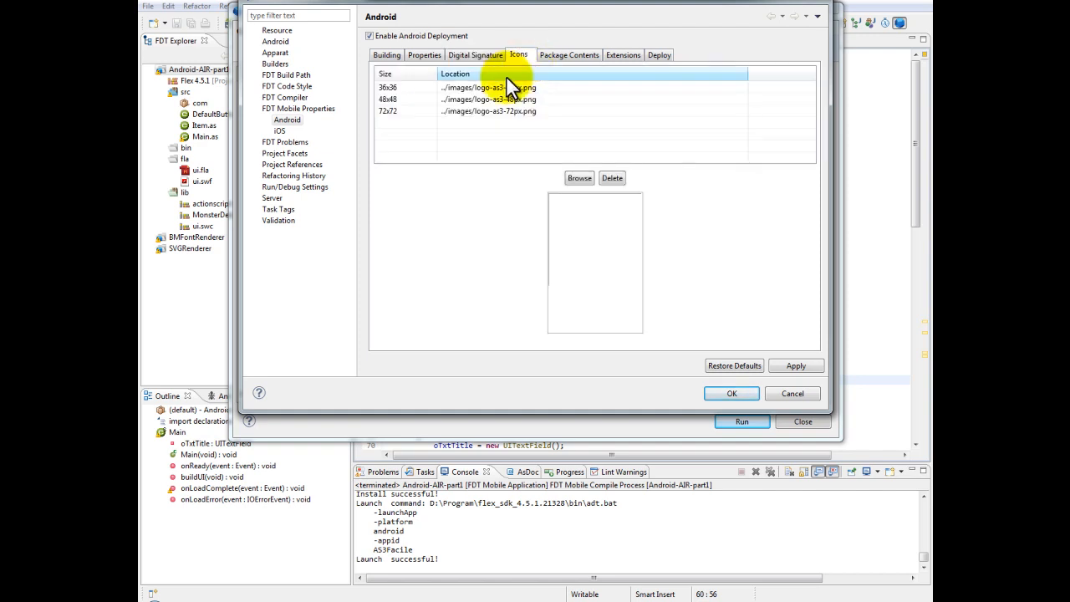
click(486, 87)
click(489, 99)
click(491, 111)
click(495, 98)
click(497, 88)
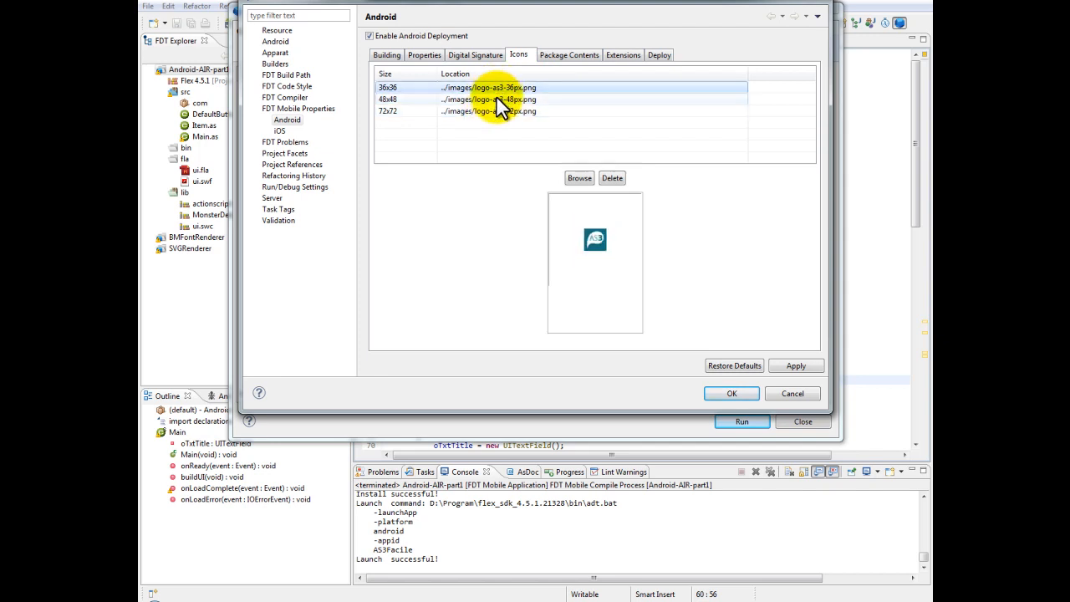
click(496, 98)
click(496, 110)
click(498, 98)
click(499, 88)
click(499, 98)
click(498, 110)
Review the descriptor, SWF and icon files in the package contents, and check the native extensions settings
click(545, 55)
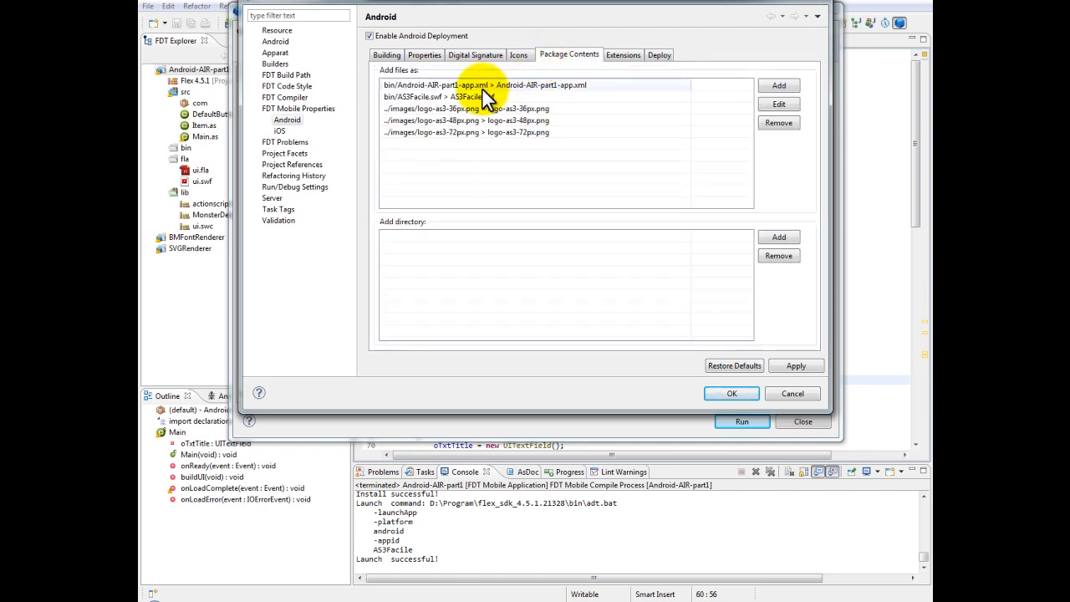
click(528, 87)
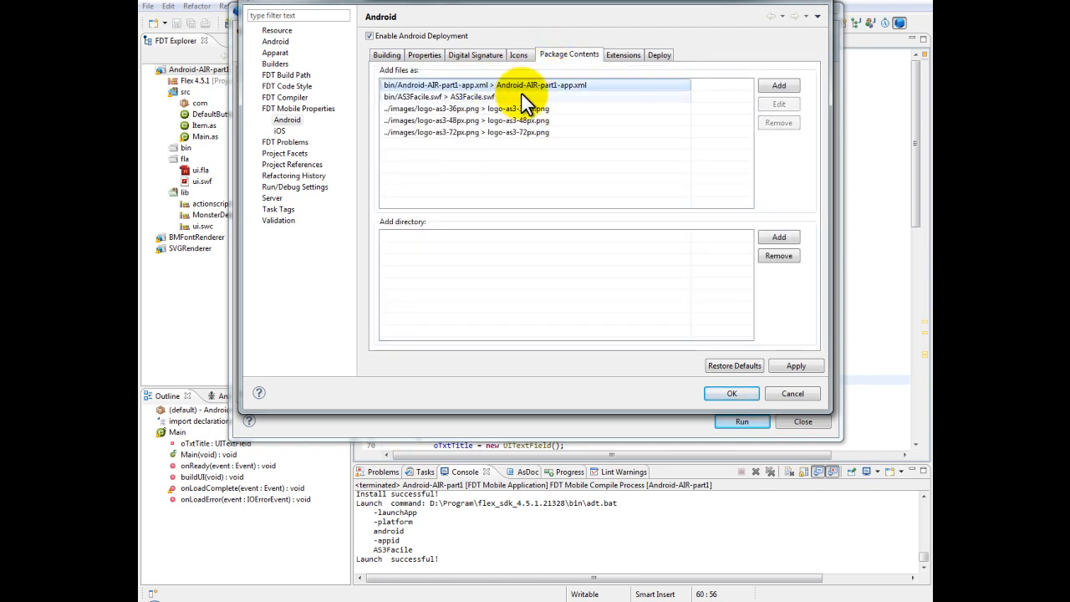
click(503, 98)
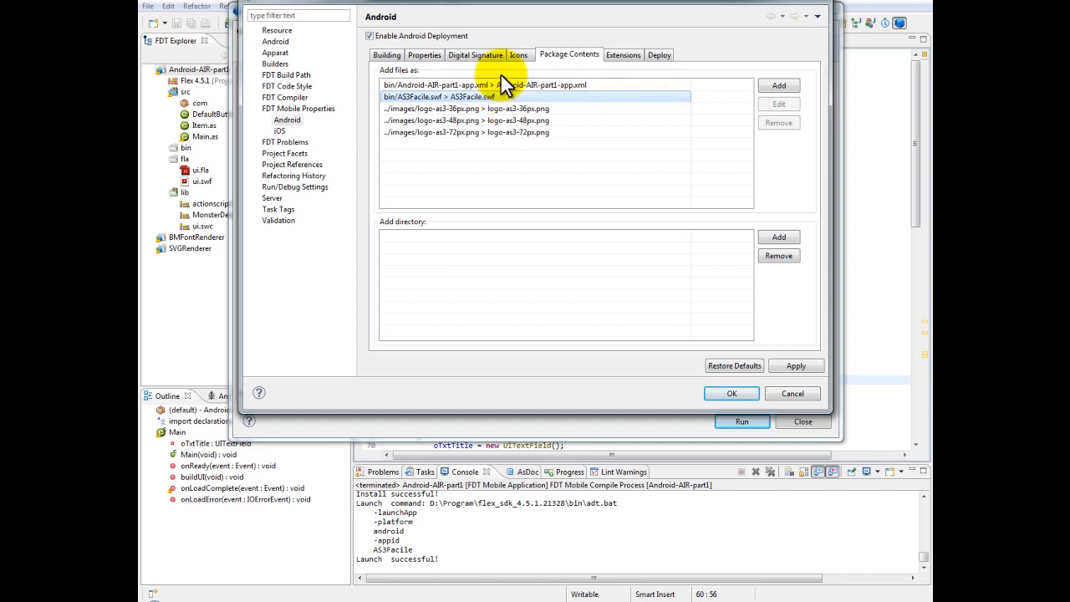
click(515, 121)
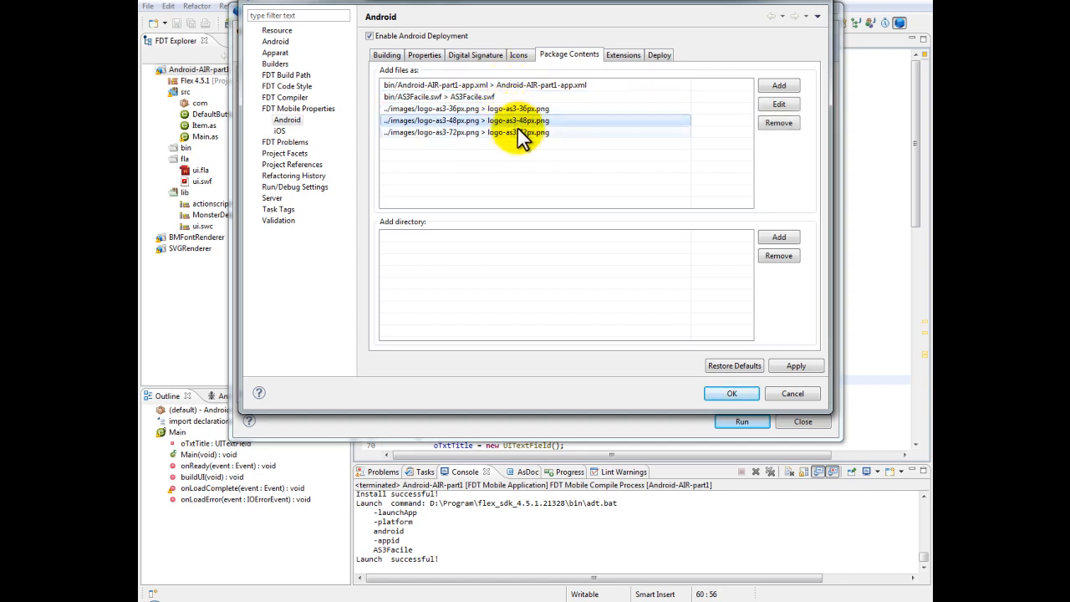
click(608, 54)
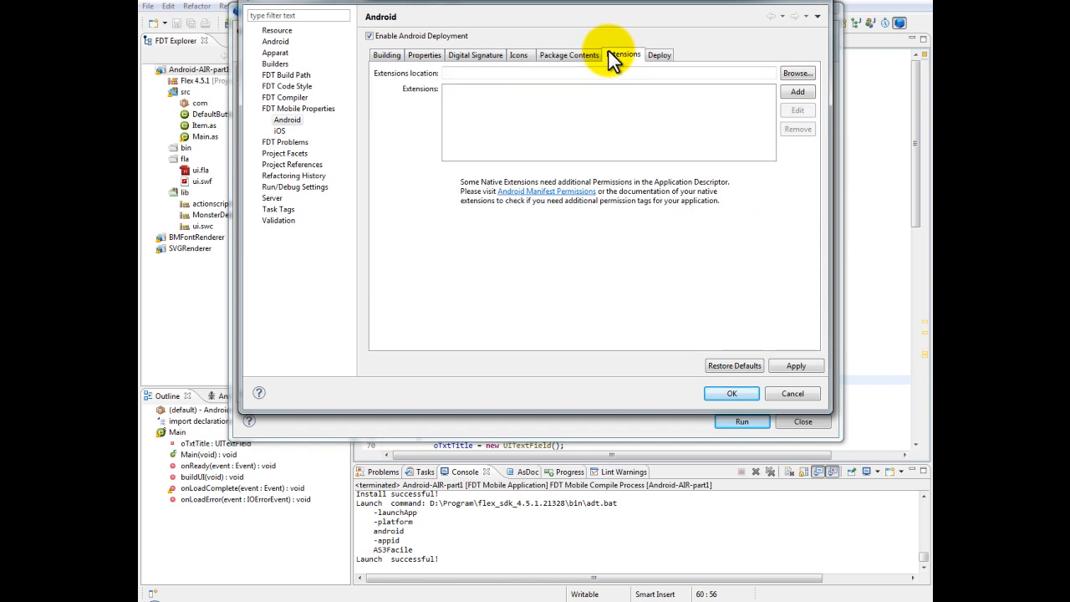
Export the application as AS3Facile.apk using the Android-AIR-part1 launcher, with installation and launch on any connected device
click(659, 53)
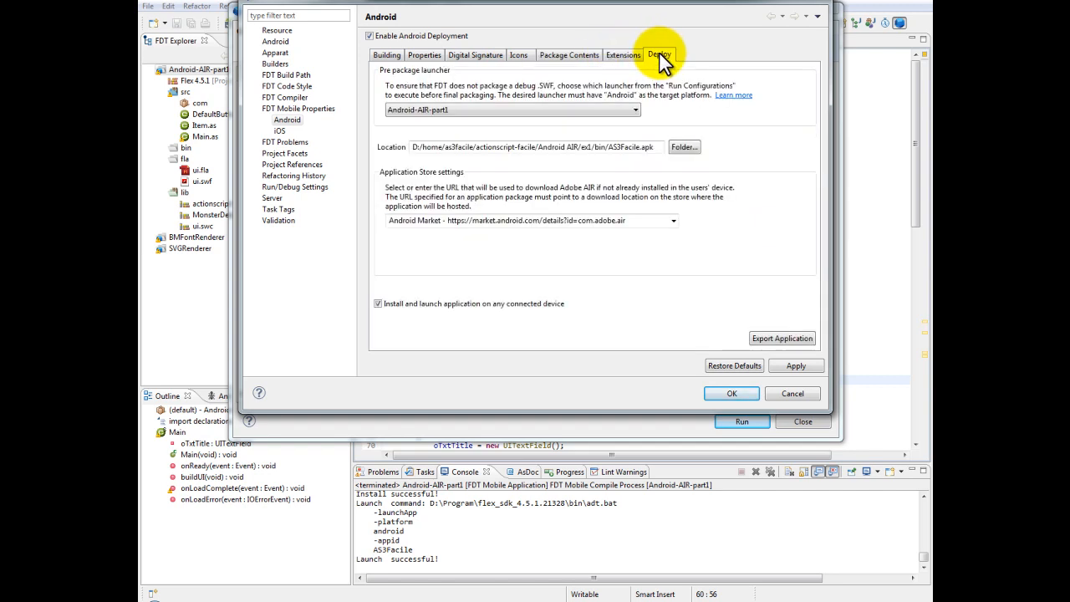
double_click(632, 148)
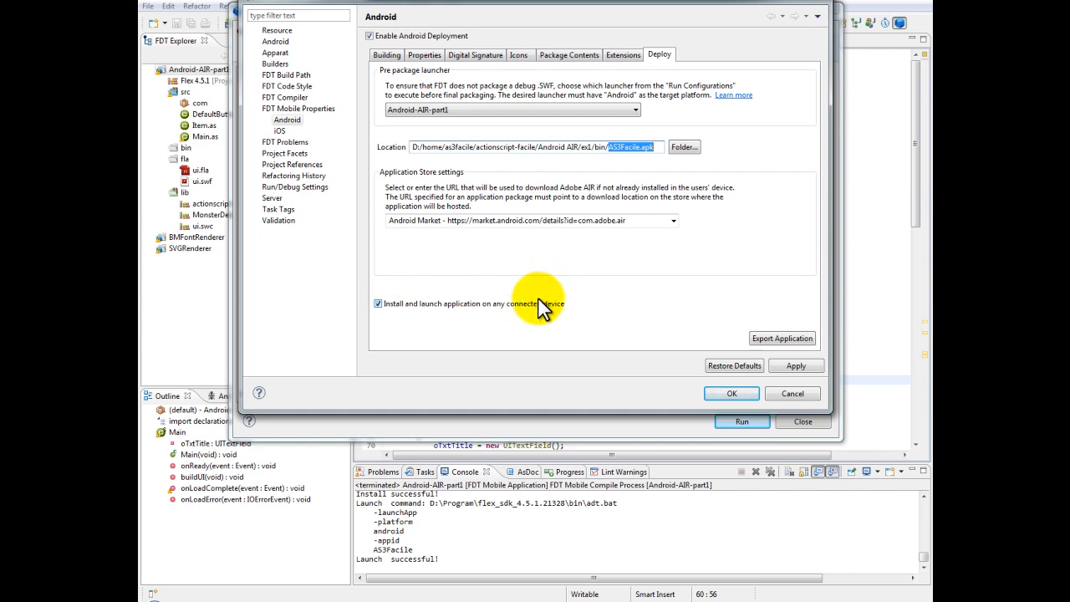
click(788, 338)
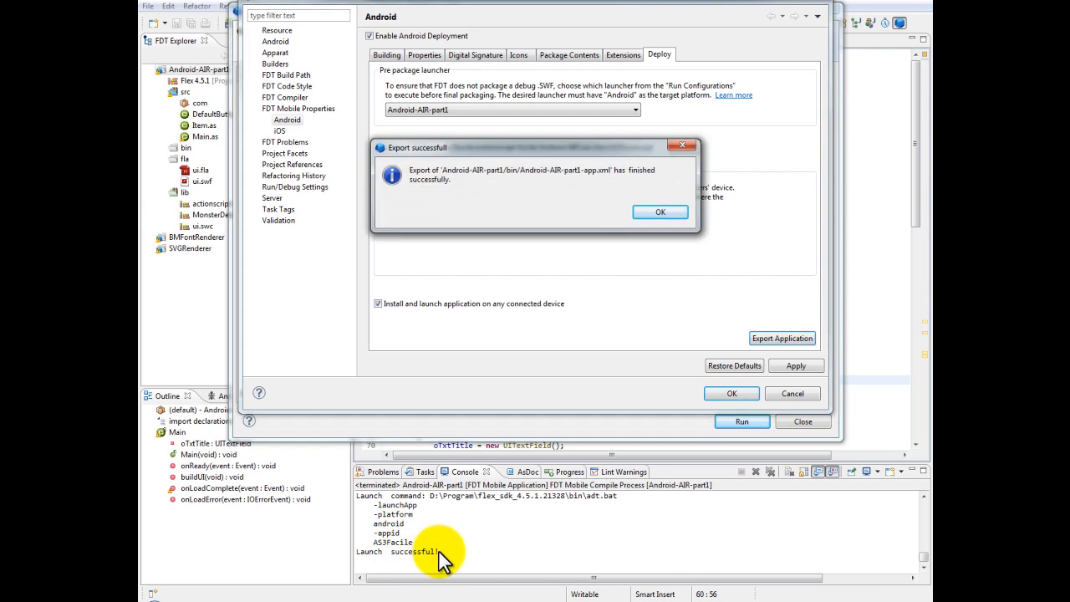
click(660, 211)
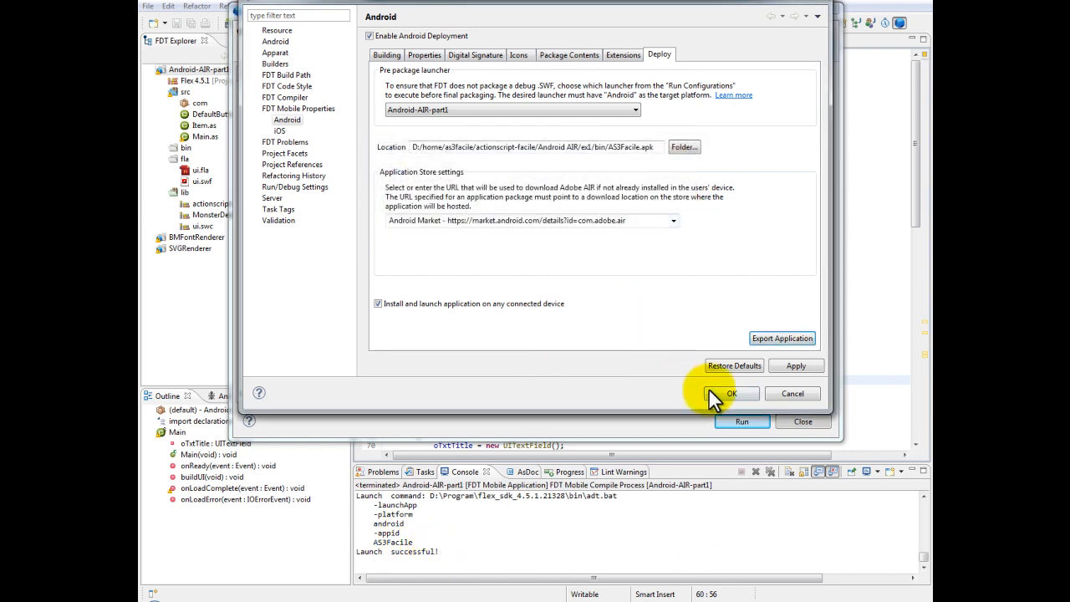
Accept the Android properties and close the run configurations, saving the changes to Android-AIR-part1
click(707, 391)
click(793, 425)
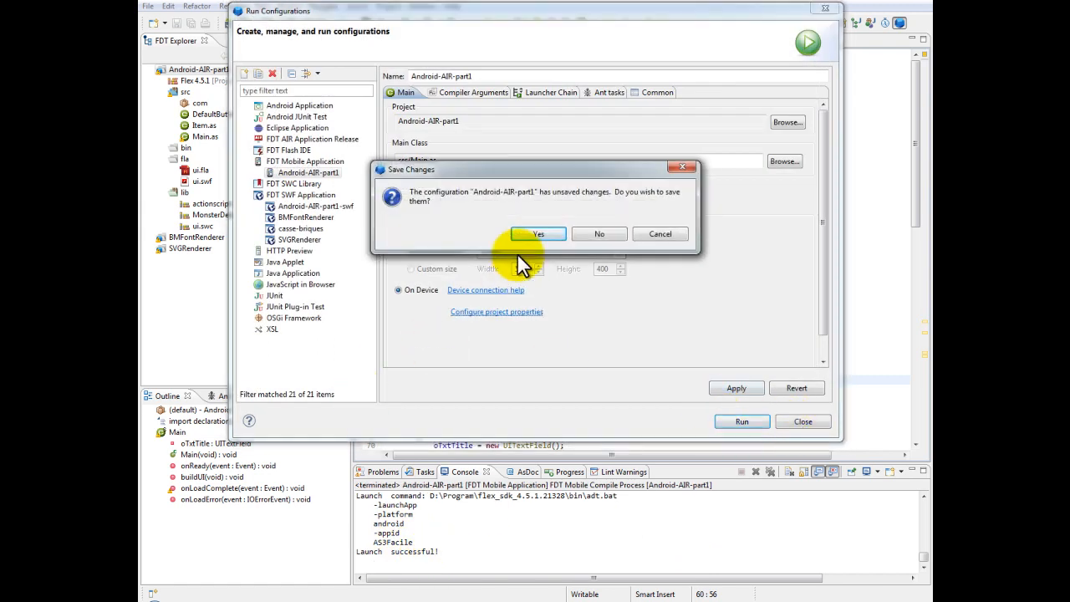
click(550, 237)
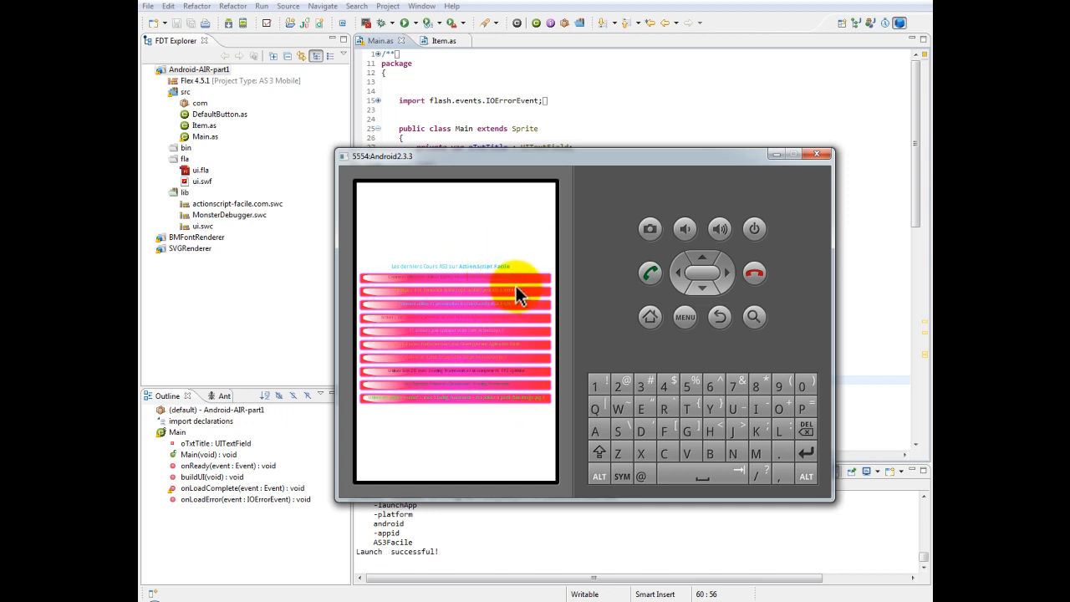
Test the exported app in the emulator by opening the first course in its list, viewing the web page and returning
mouse_move(520, 280)
mouse_down()
mouse_move(533, 403)
mouse_move(535, 240)
mouse_move(526, 280)
mouse_up()
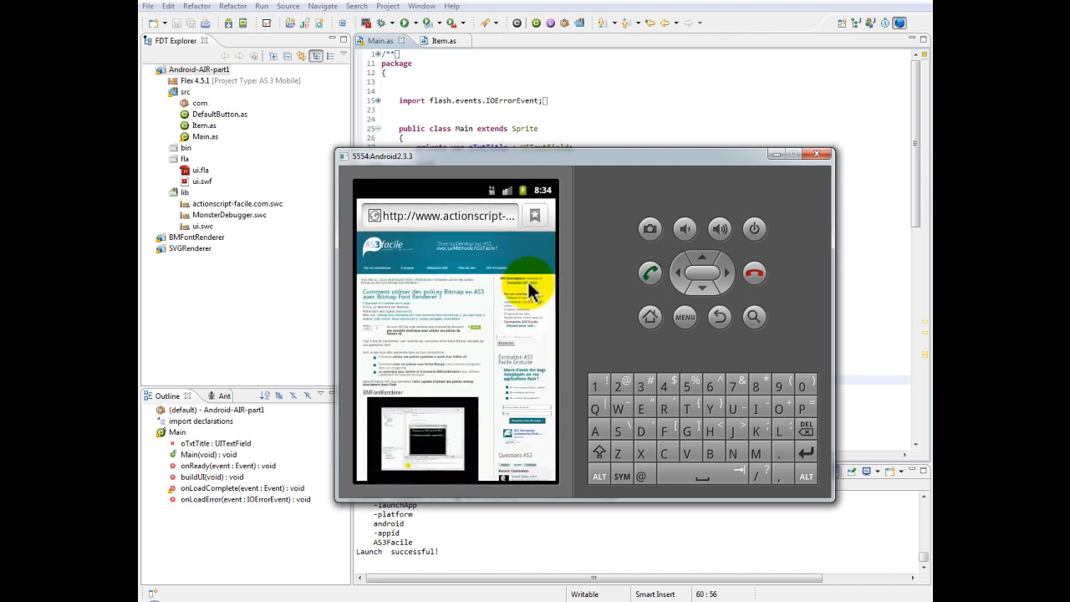
drag(488, 388, 492, 425)
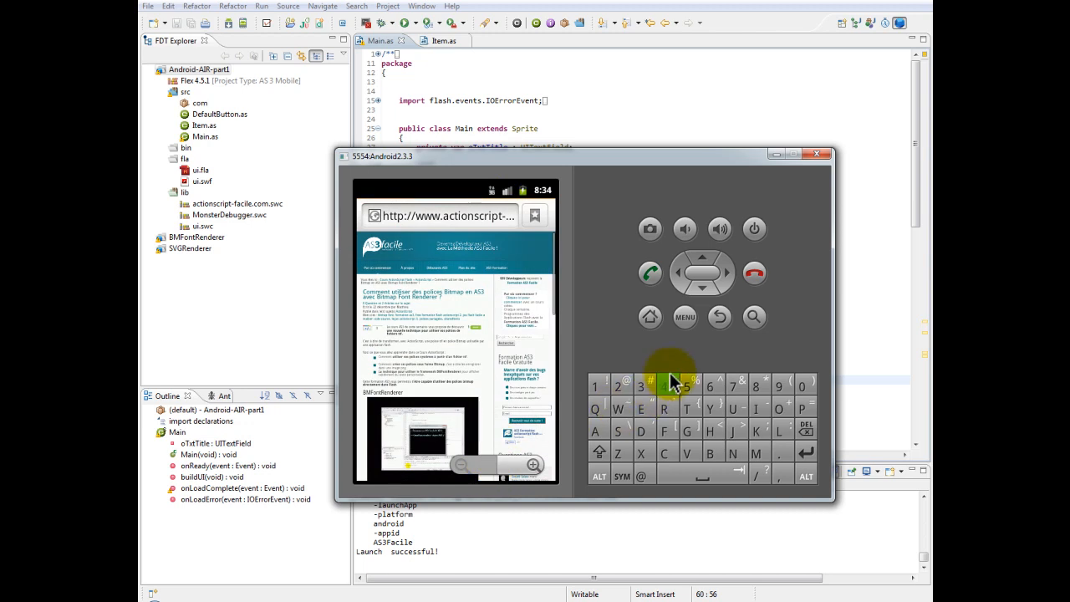
click(713, 321)
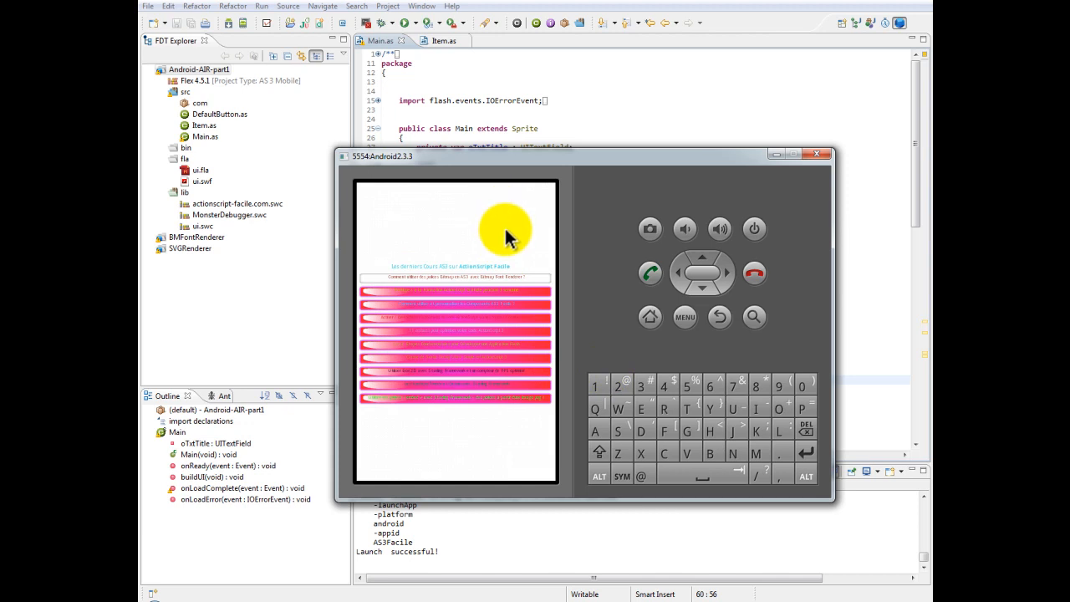
Minimize the emulator and review the Android-AIR-part1-swf run configuration's output file and compiler arguments, including the default size
click(774, 154)
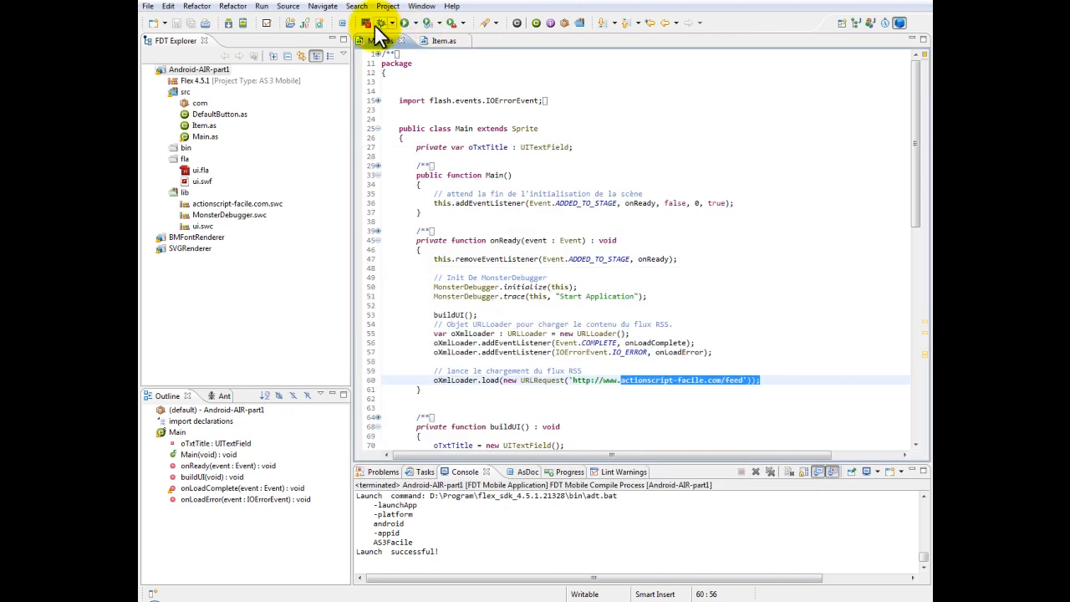
click(413, 23)
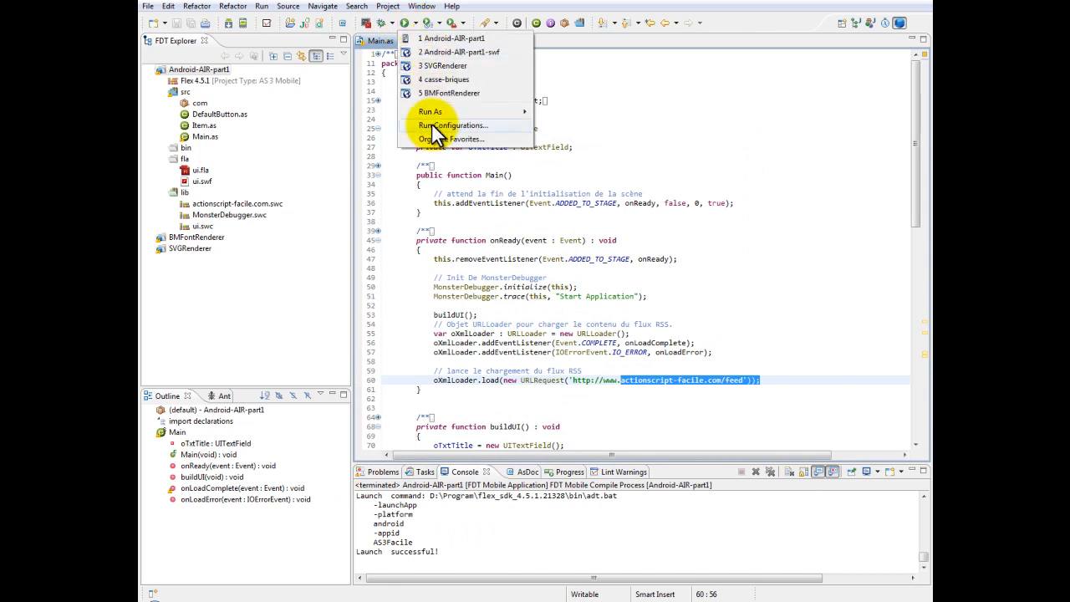
click(431, 125)
click(247, 195)
click(293, 205)
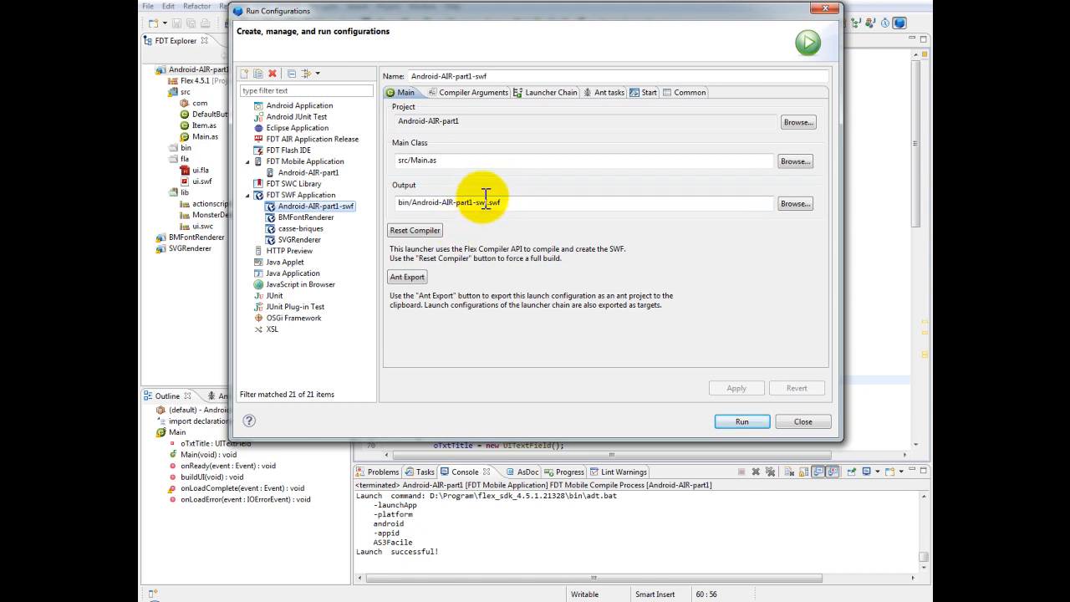
click(455, 88)
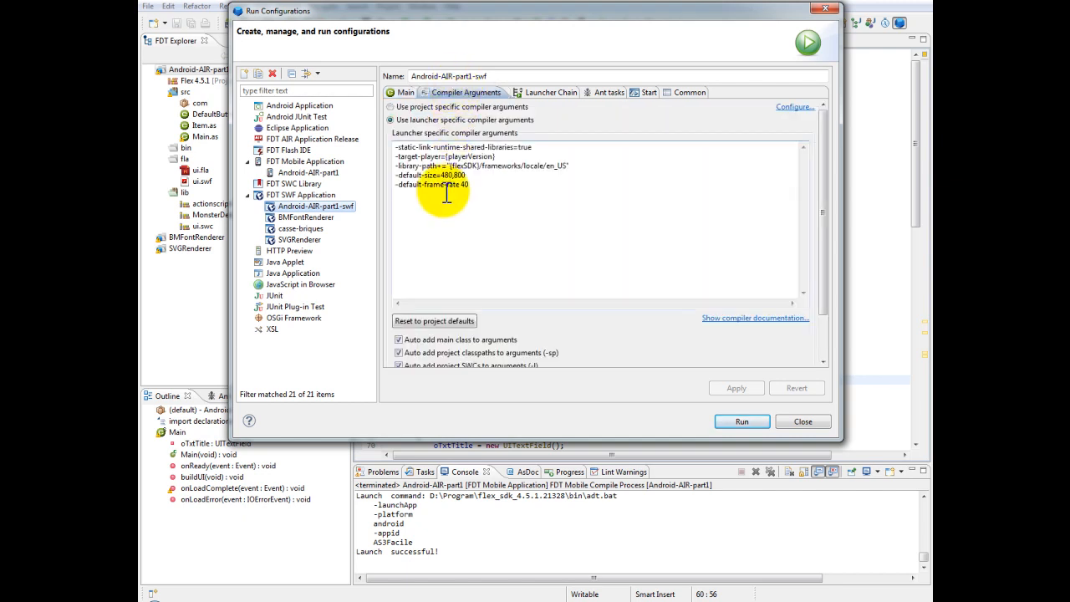
drag(441, 175, 477, 175)
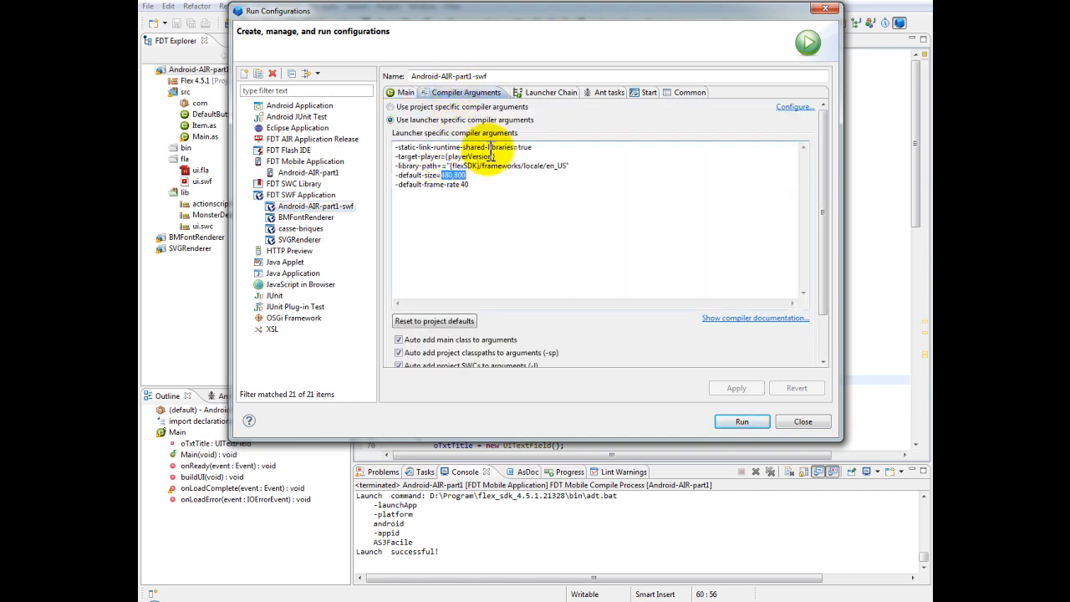
Run the Android-AIR-part1-swf configuration to preview the application on the desktop, and close the preview window
click(739, 422)
drag(387, 26, 599, 65)
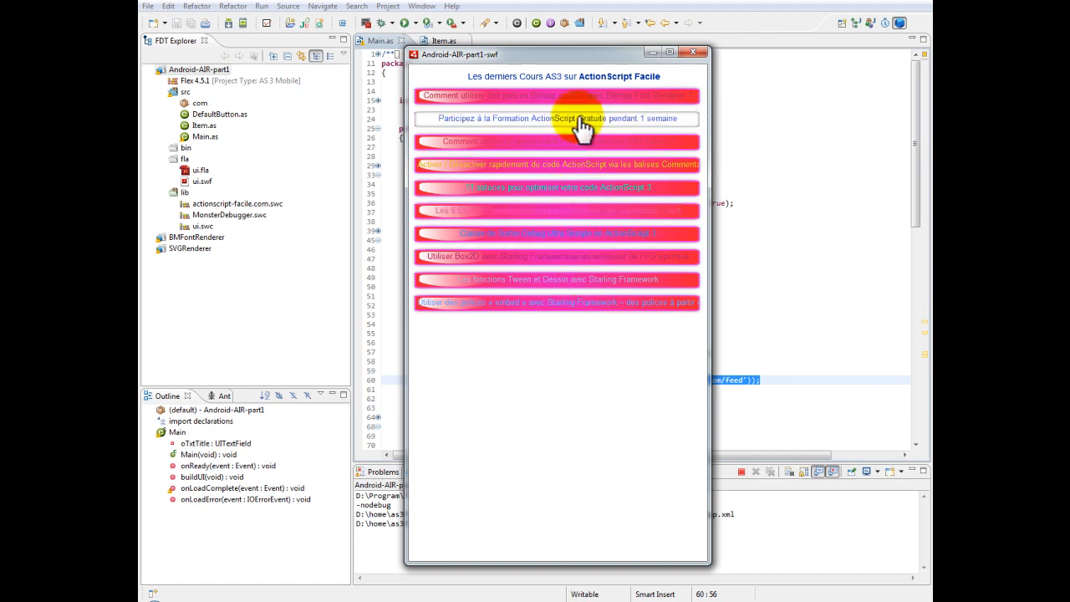
click(692, 52)
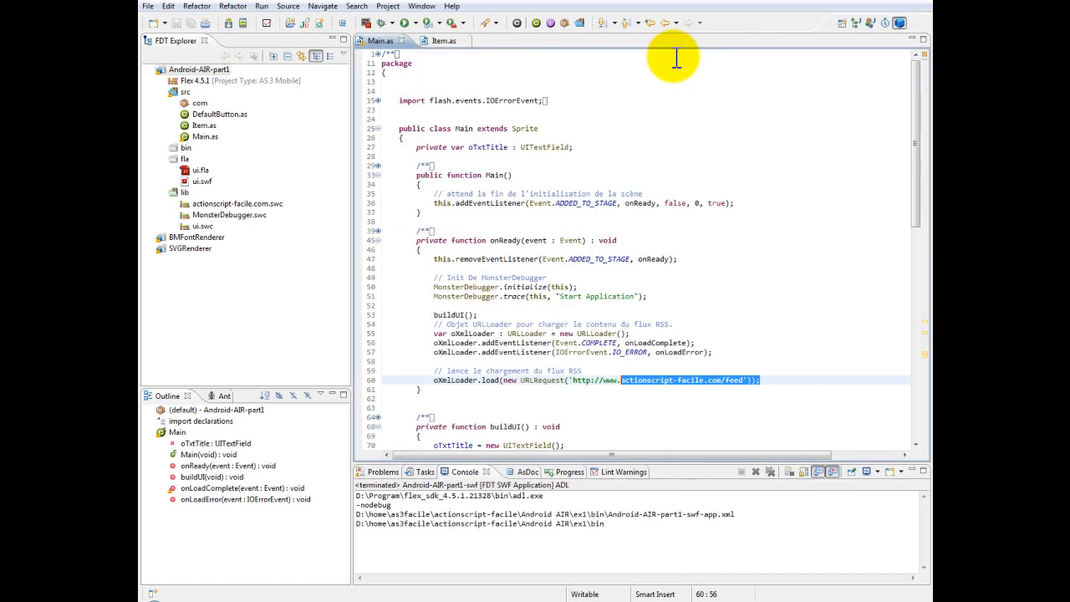
click(622, 306)
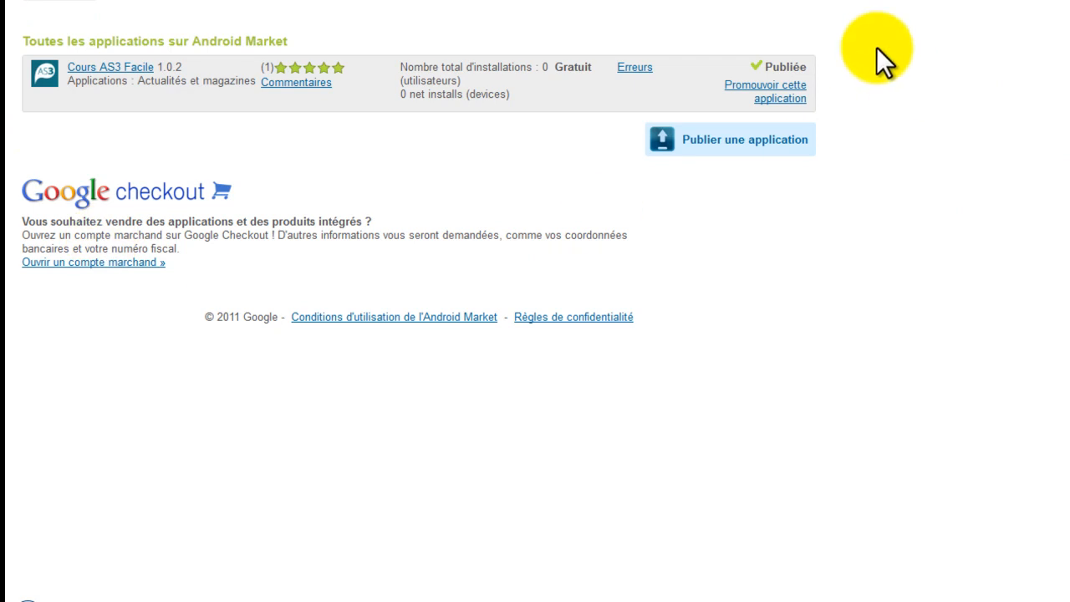
Open the Cours AS3 Facile entry in the Android Market publisher console and review its product information and APK files
click(109, 68)
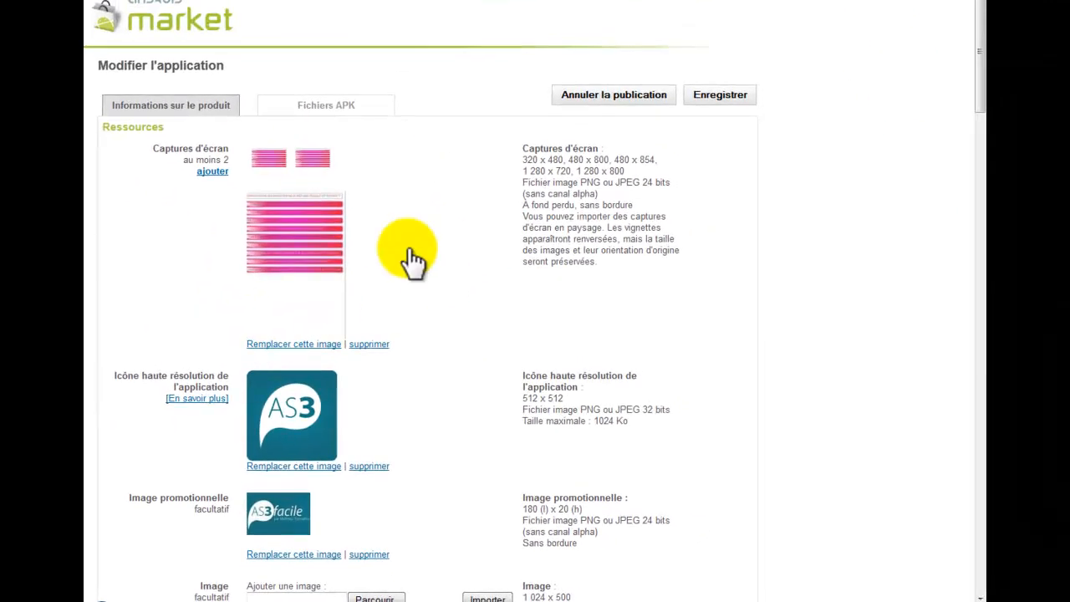
scroll(335, 239, down, 7)
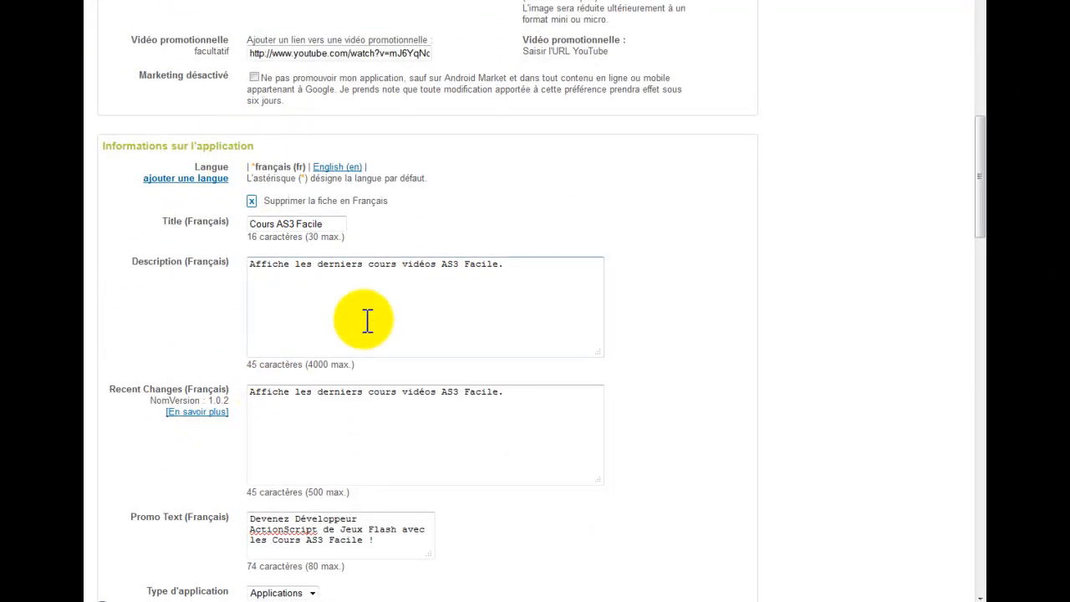
scroll(314, 172, down, 20)
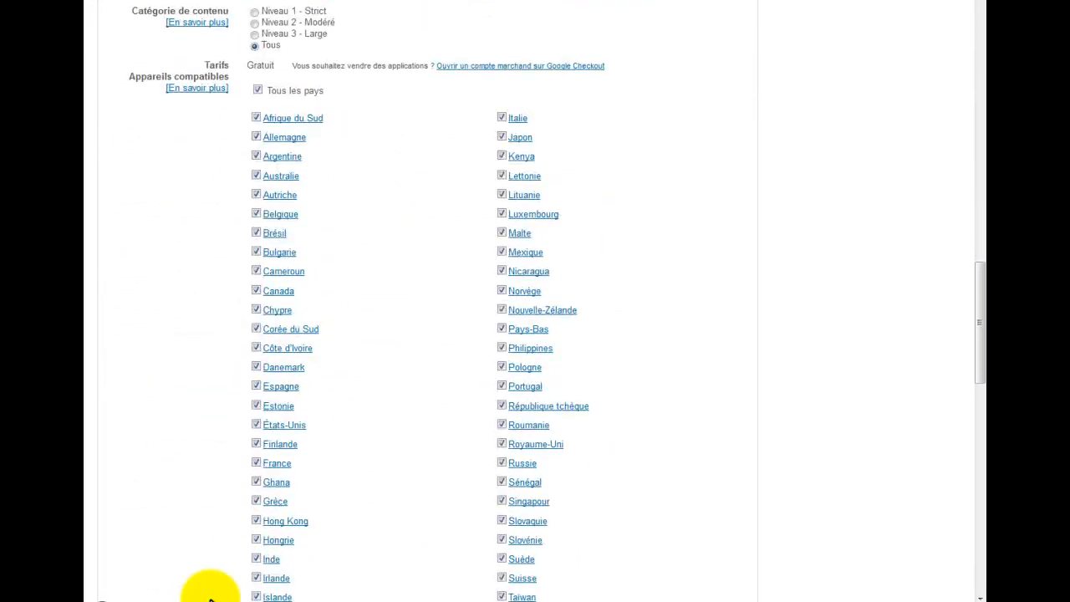
scroll(431, 334, up, 20)
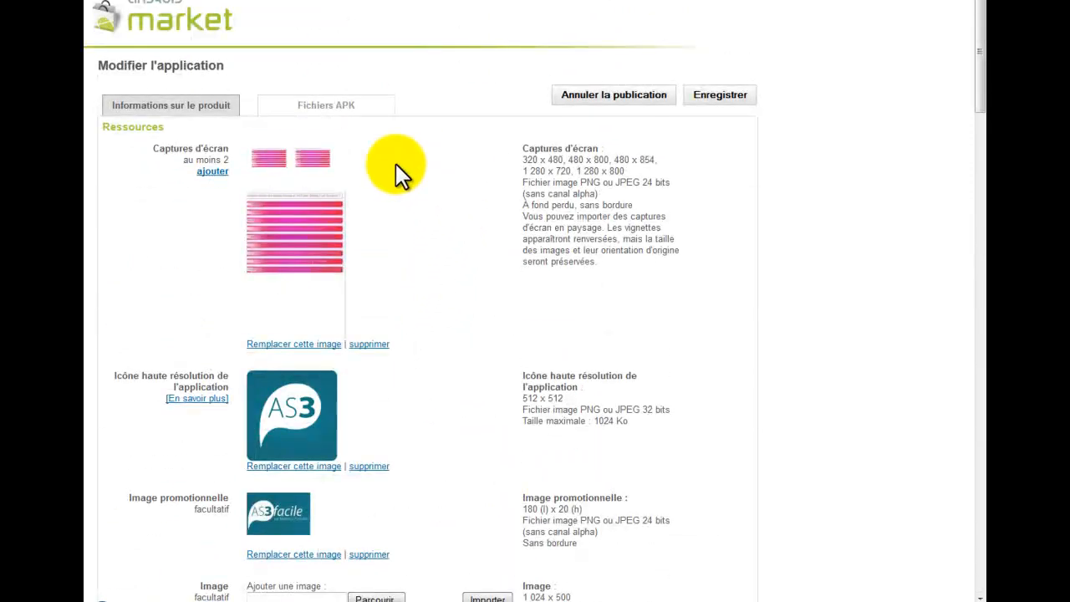
click(345, 104)
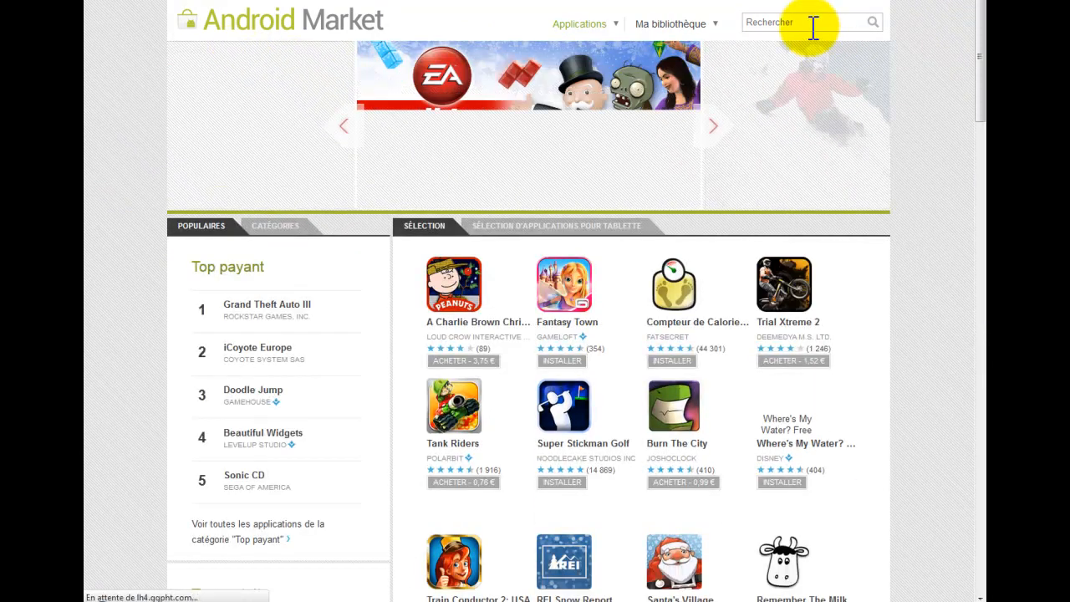
Search Android Market for "as3" and review the Cours AS3 Facile page with its screenshots, video and user ratings
click(812, 26)
text(as3)
key(Return)
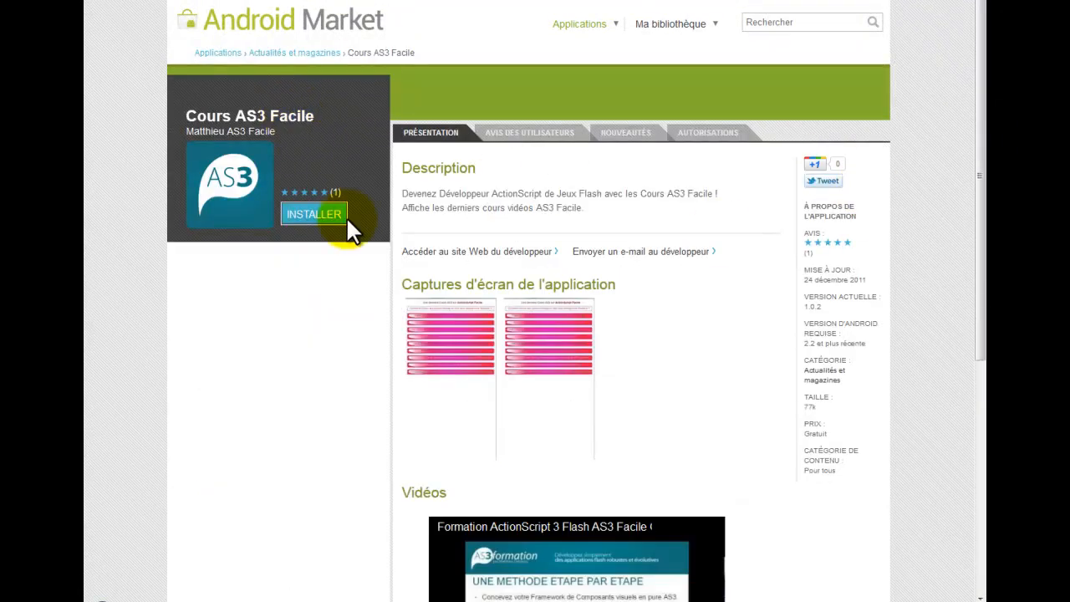
scroll(326, 362, down, 3)
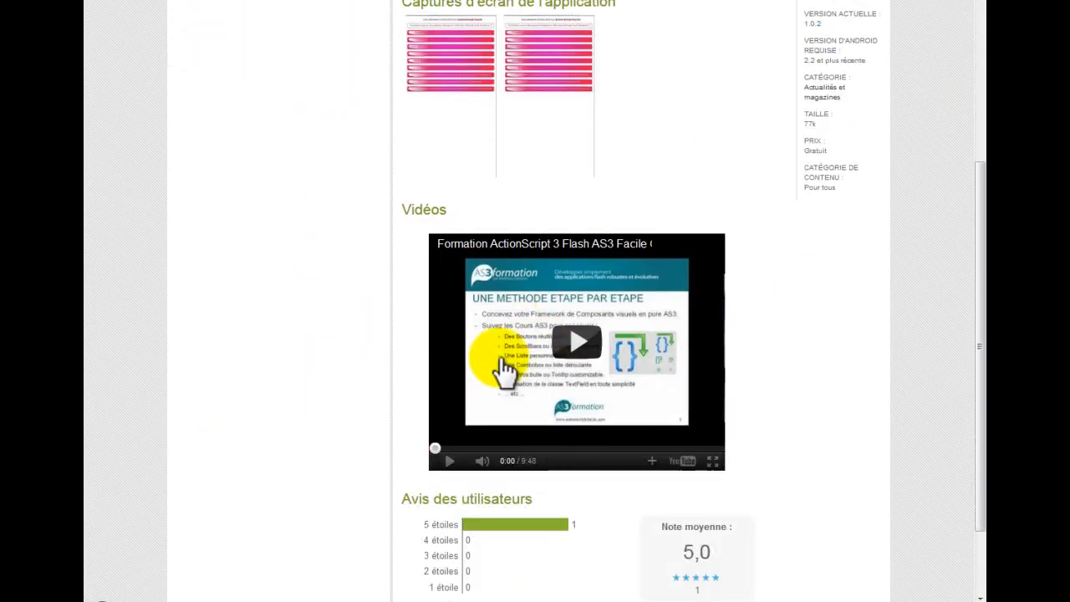
scroll(422, 371, down, 2)
scroll(512, 492, up, 5)
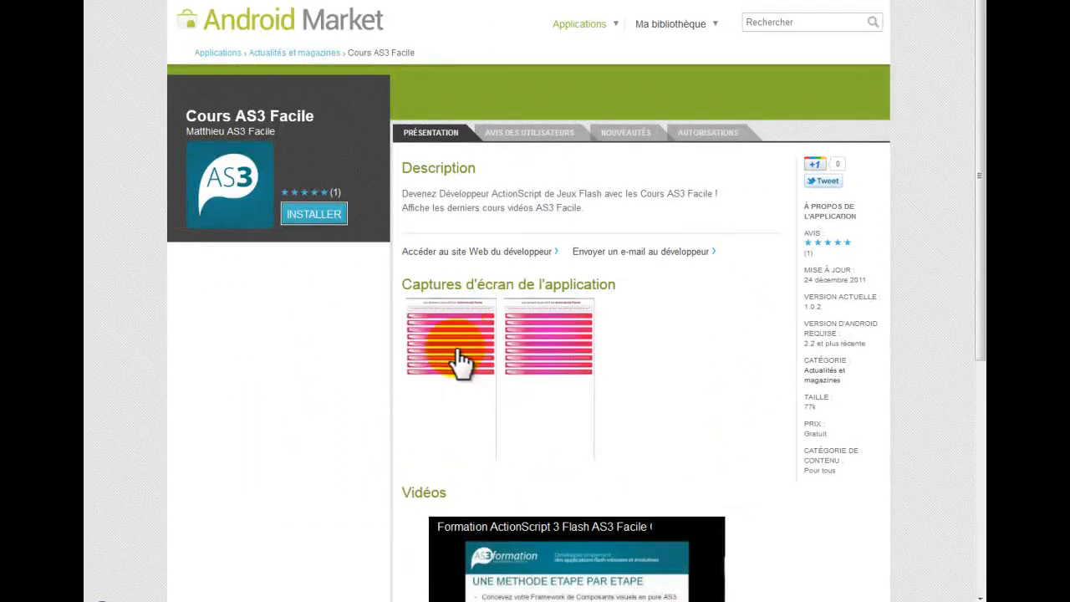